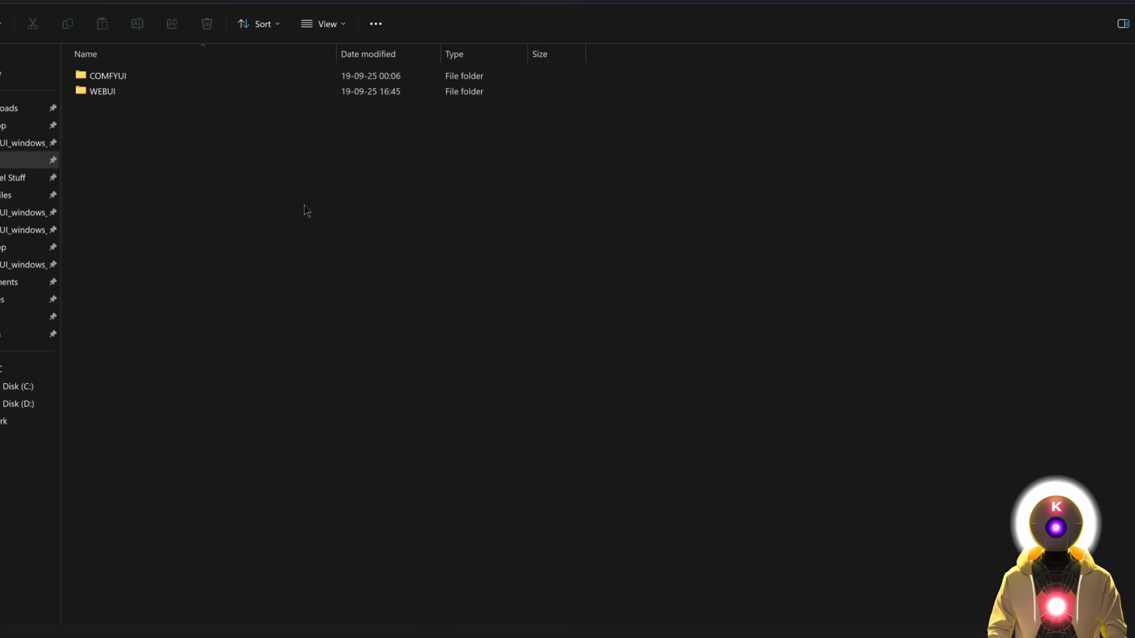
Look over the WEBUI installer scripts, then go back and open the COMFYUI folder.
double_click(129, 92)
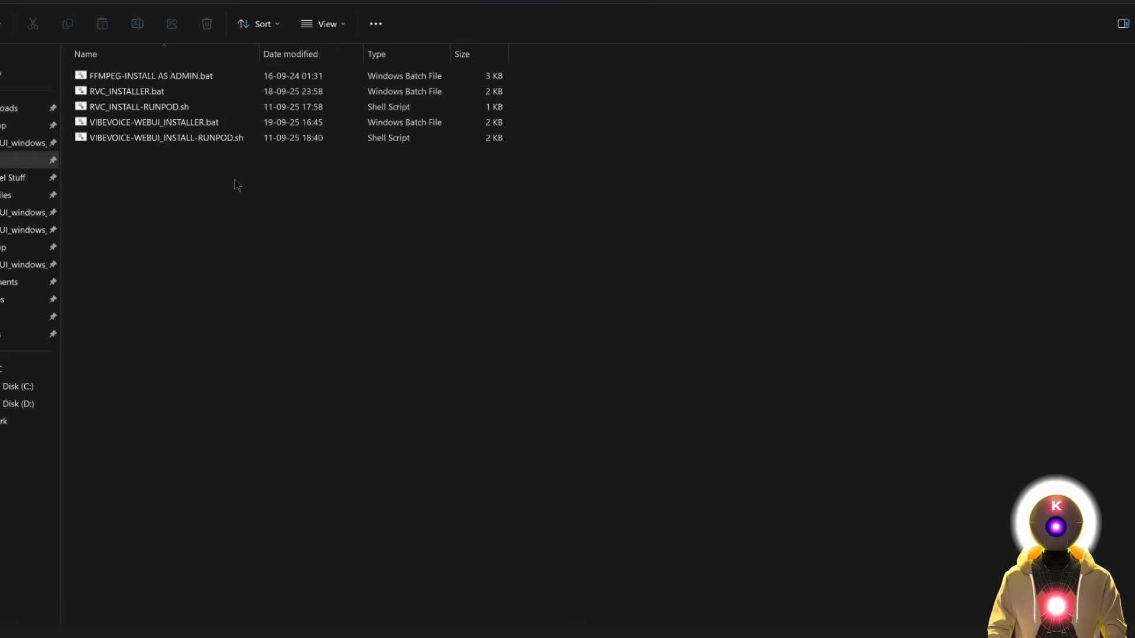
key("alt+Left")
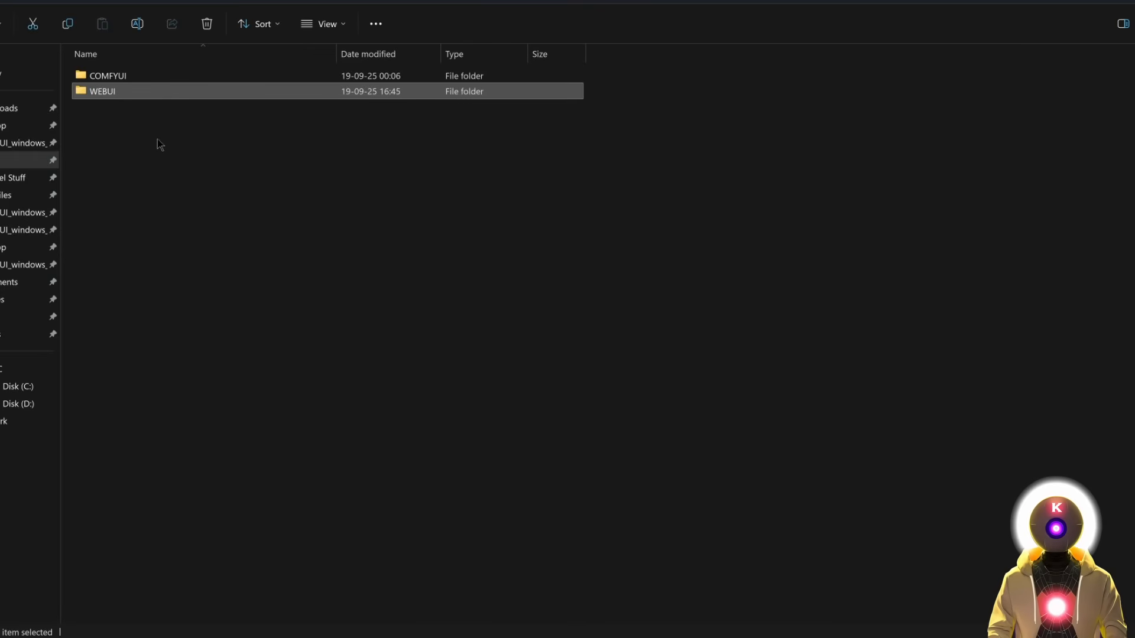
double_click(132, 78)
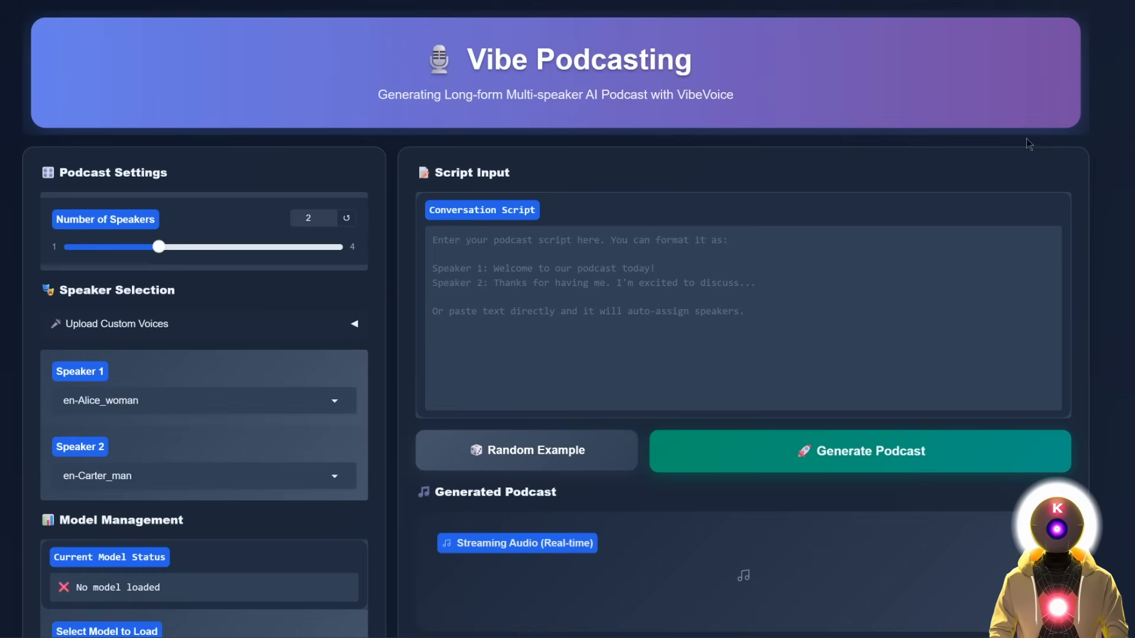
Download the VibeVoice-Large model to ./models/VibeVoice-Large.
scroll(734, 140, "down", 7)
scroll(724, 141, "down", 2)
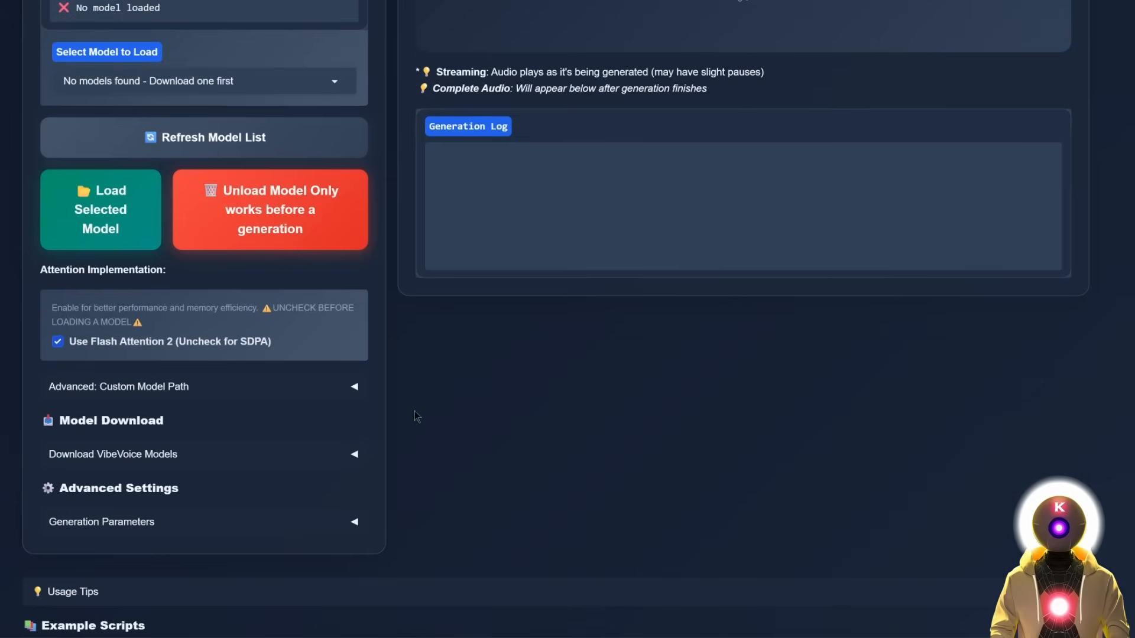
left_click(349, 466)
scroll(246, 398, "down", 3)
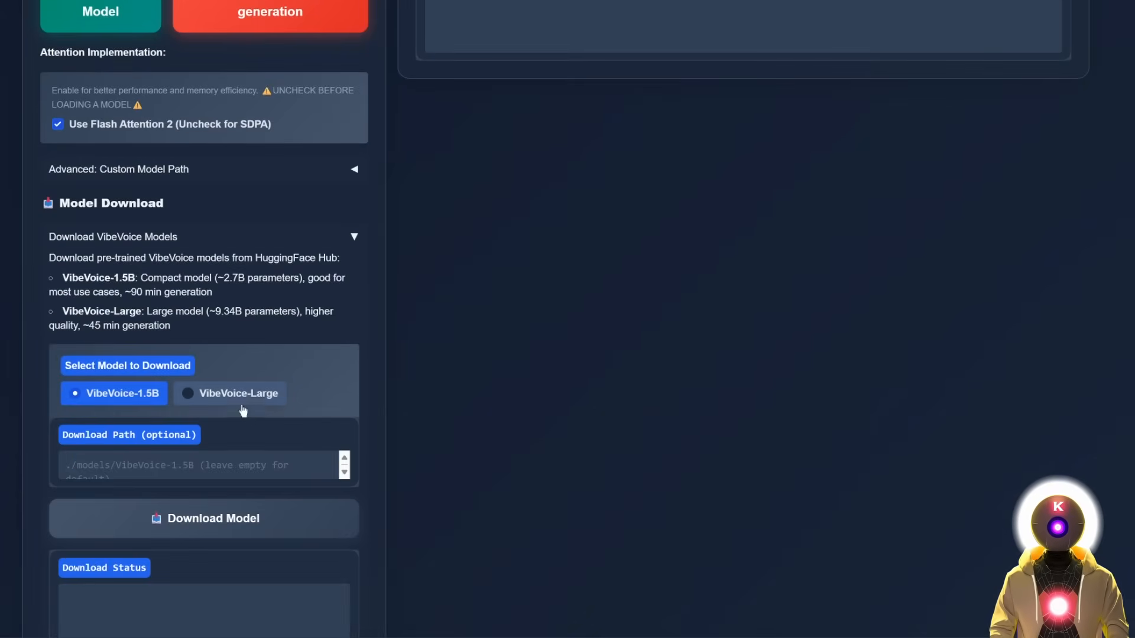
left_click(245, 398)
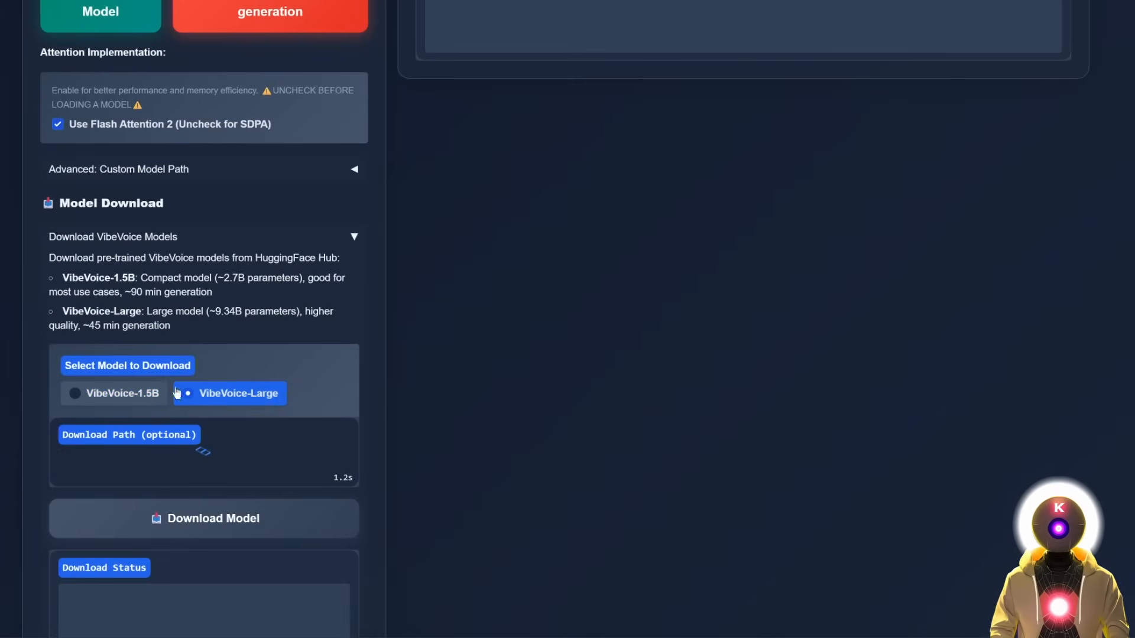
scroll(254, 328, "down", 2)
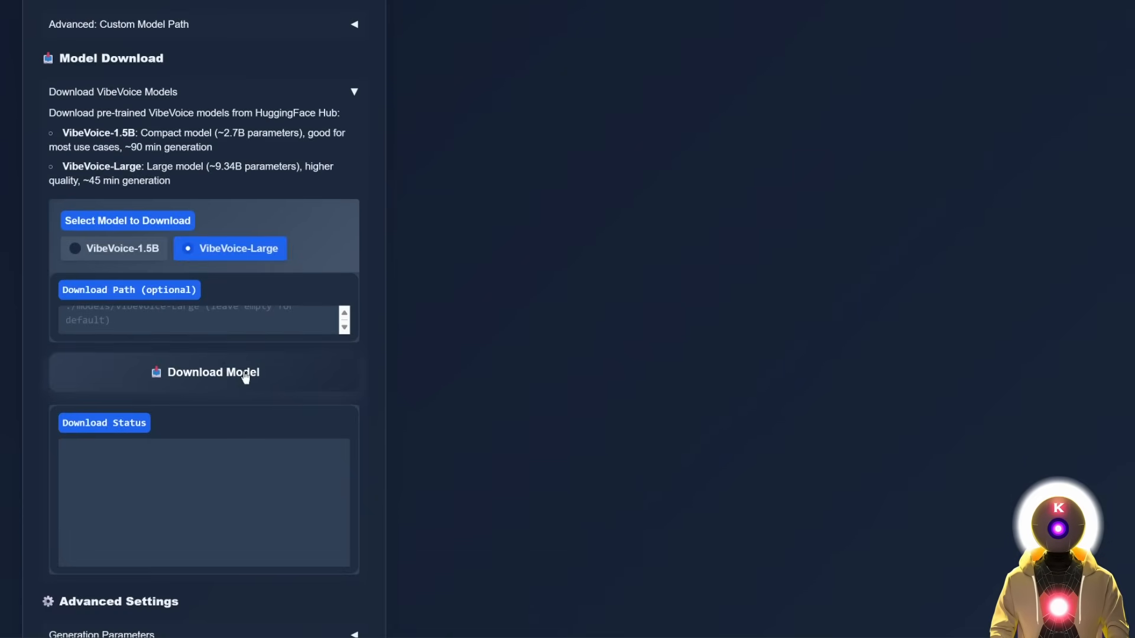
left_click(245, 377)
Load the downloaded VibeVoice-Large model into Vibe Podcasting.
scroll(225, 461, "up", 7)
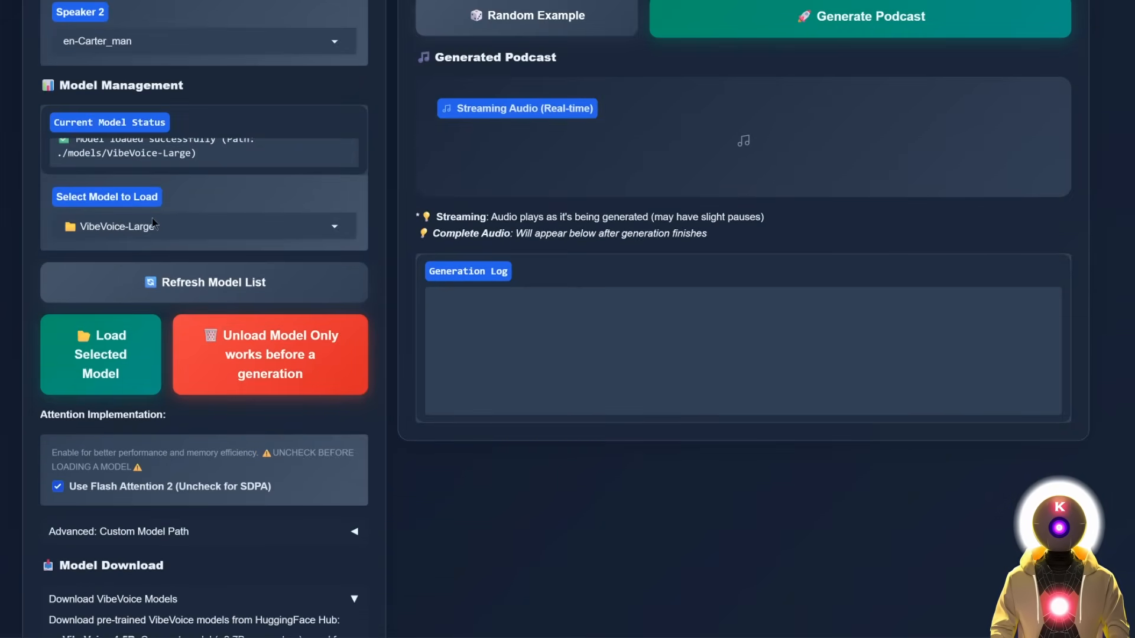
left_click(118, 357)
scroll(97, 230, "up", 7)
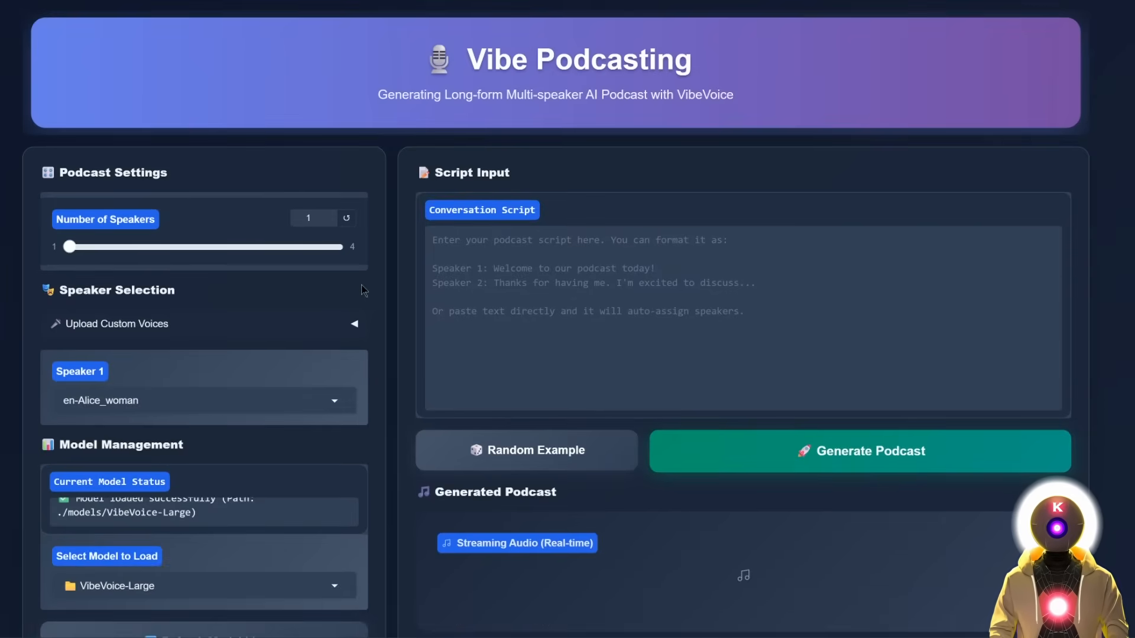
Check Speaker 1's voice list, leaving the choice unchanged.
scroll(292, 260, "down", 3)
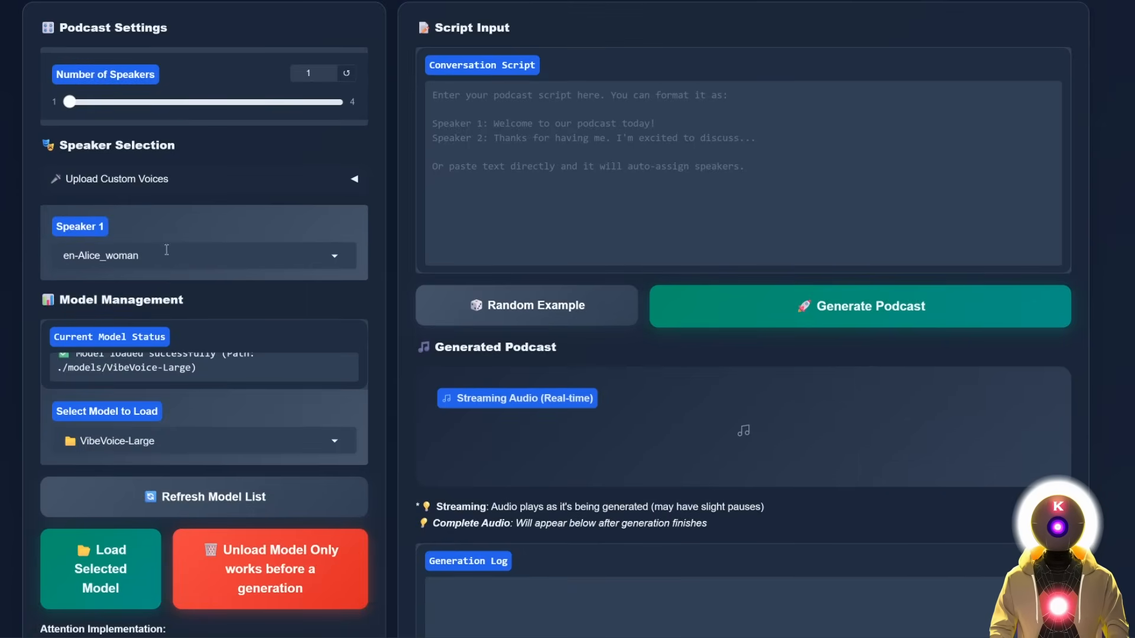
left_click(227, 256)
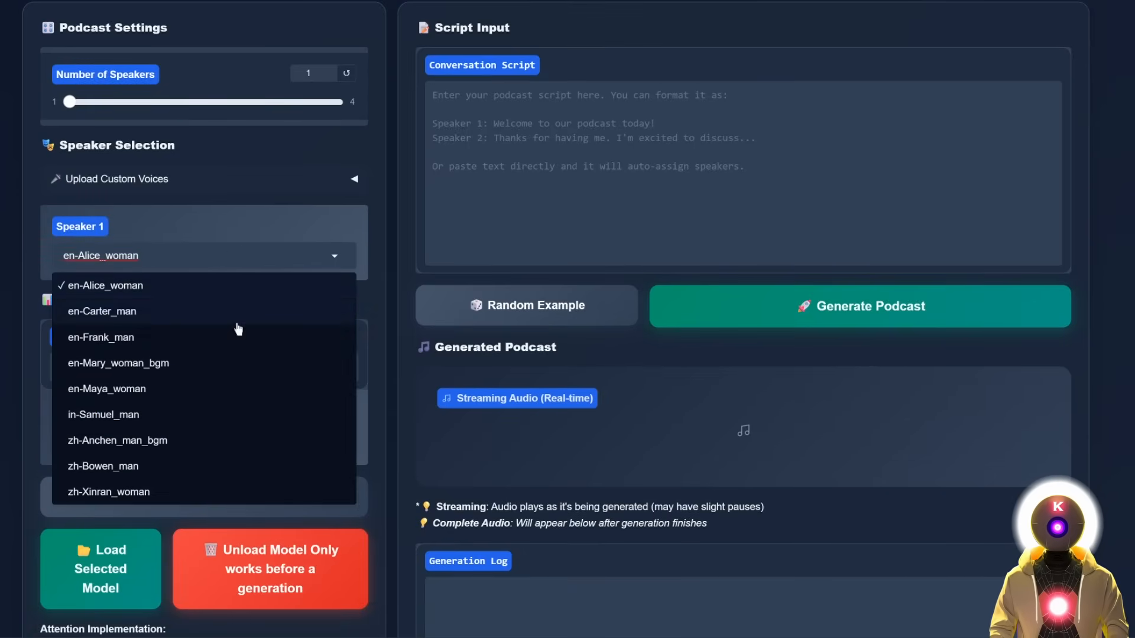
left_click(383, 286)
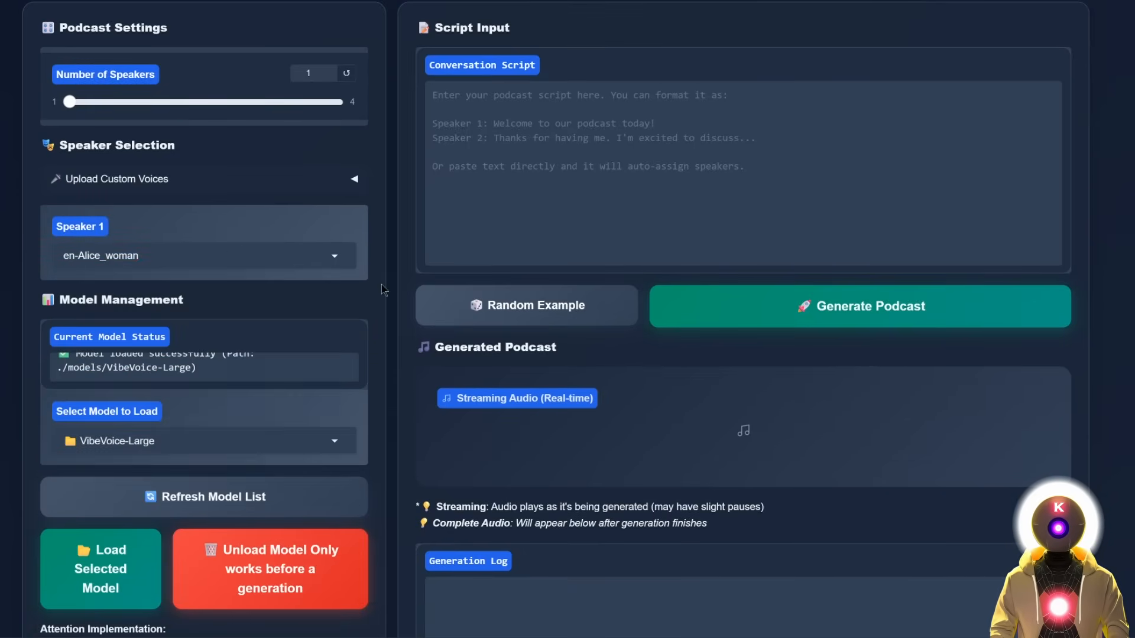
Upload the 33.4 s WAV voice sample and listen to it.
left_click(218, 182)
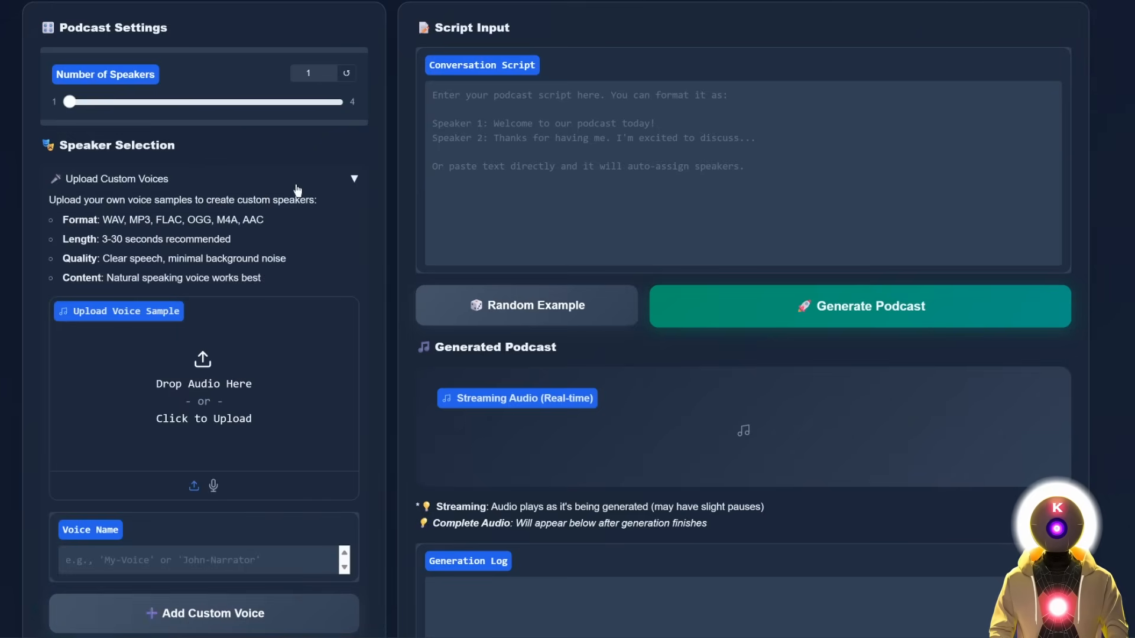
scroll(297, 190, "down", 2)
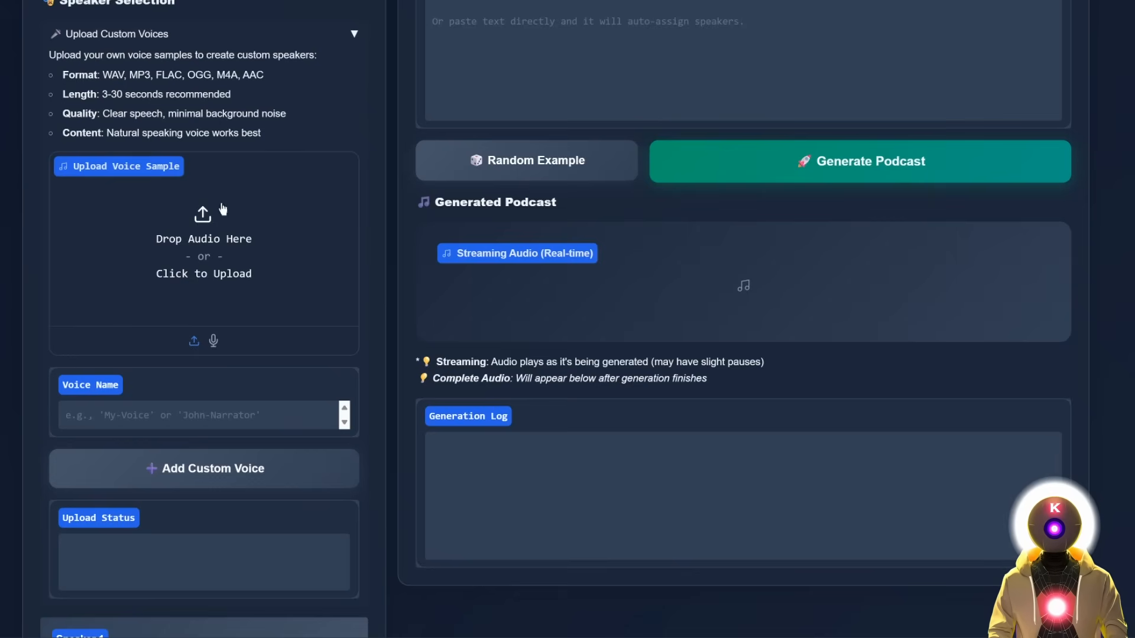
left_click(194, 234)
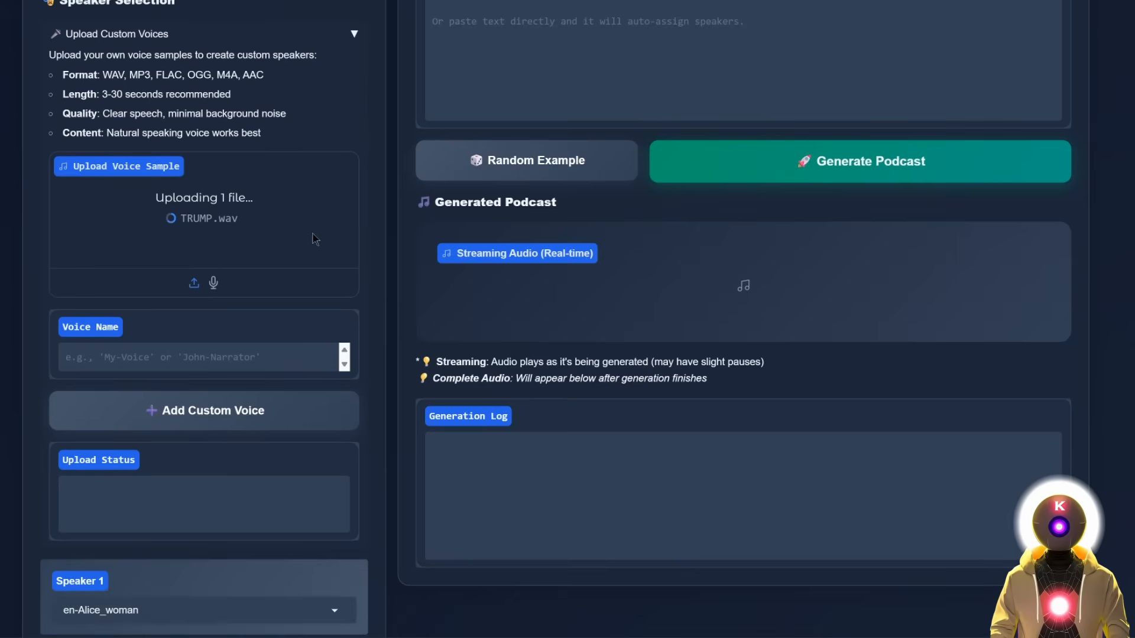
left_click(203, 277)
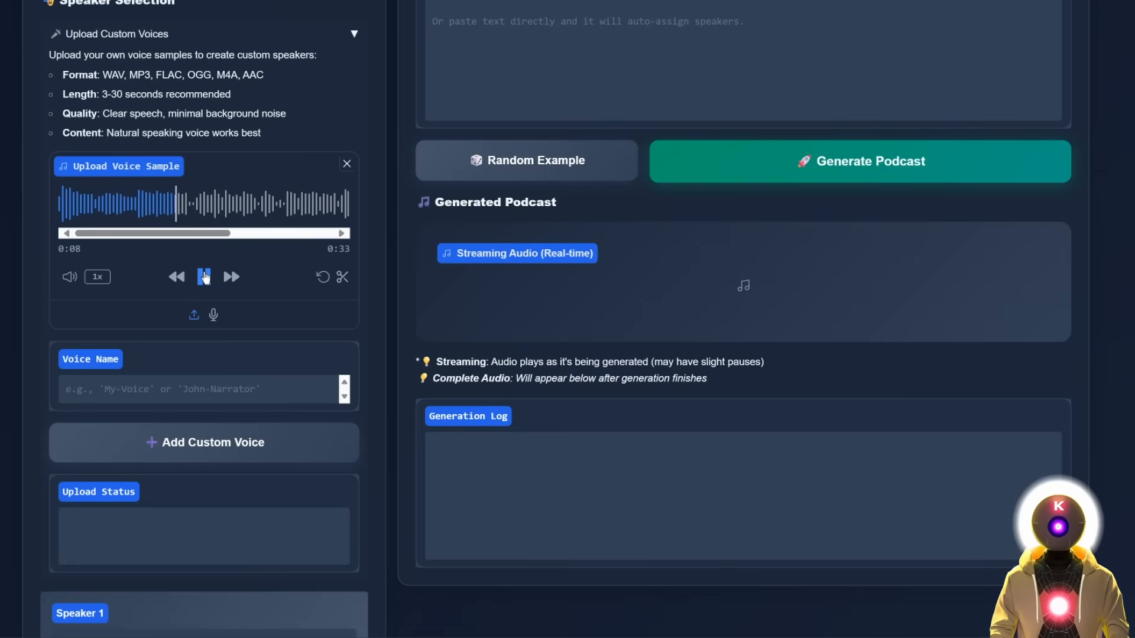
left_click(204, 277)
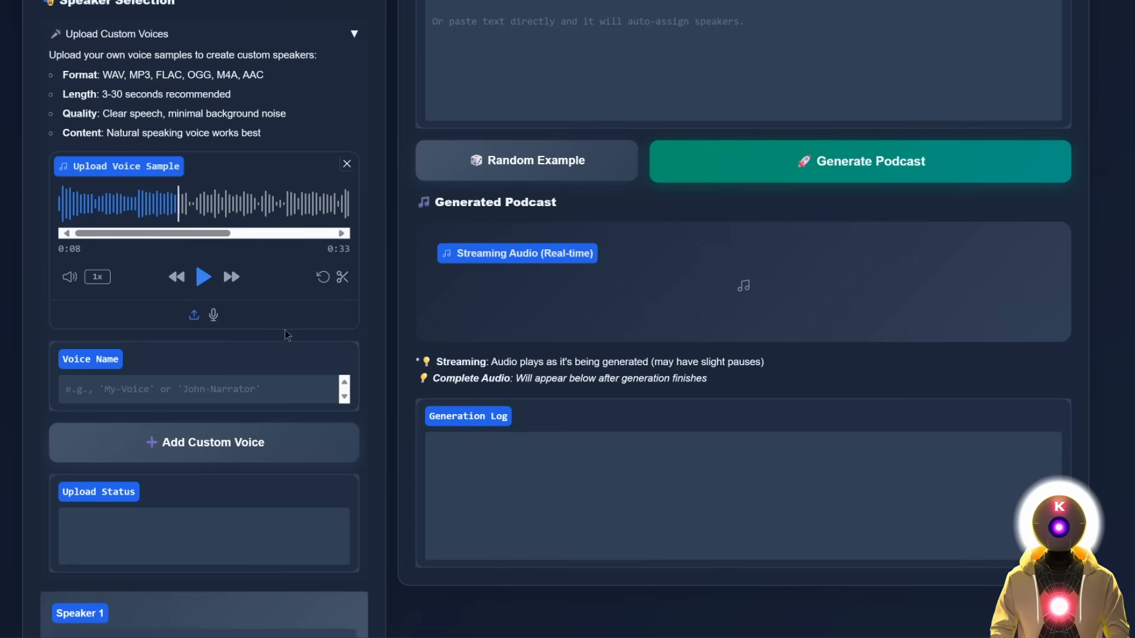
Name the voice 'TRUMP' and add it as a custom voice.
left_click(222, 388)
type("TRUMP")
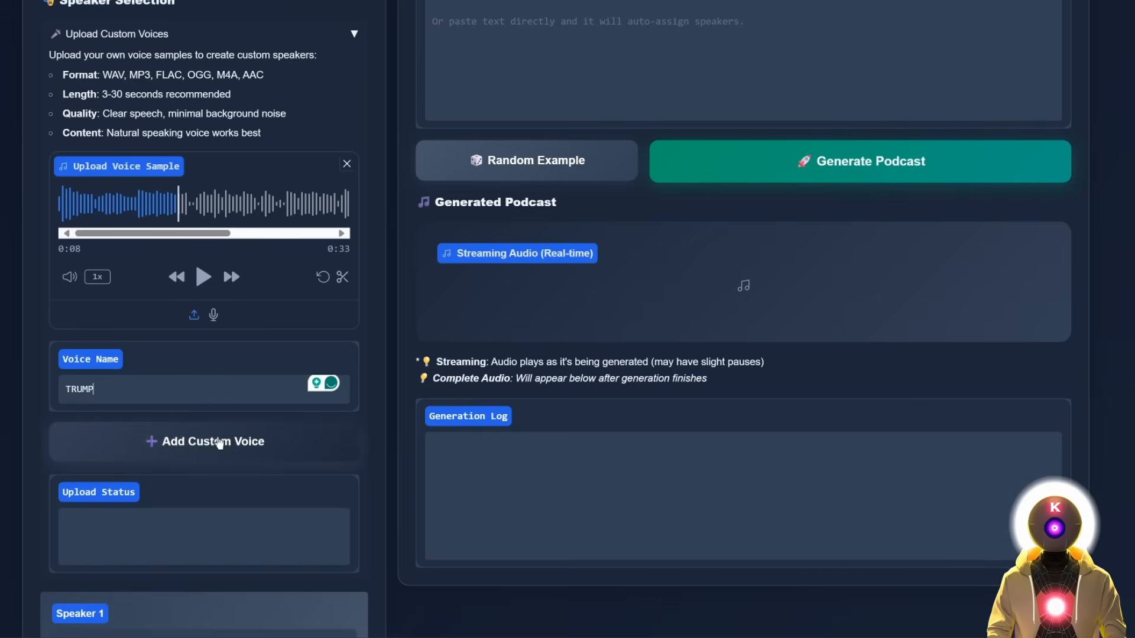
left_click(216, 448)
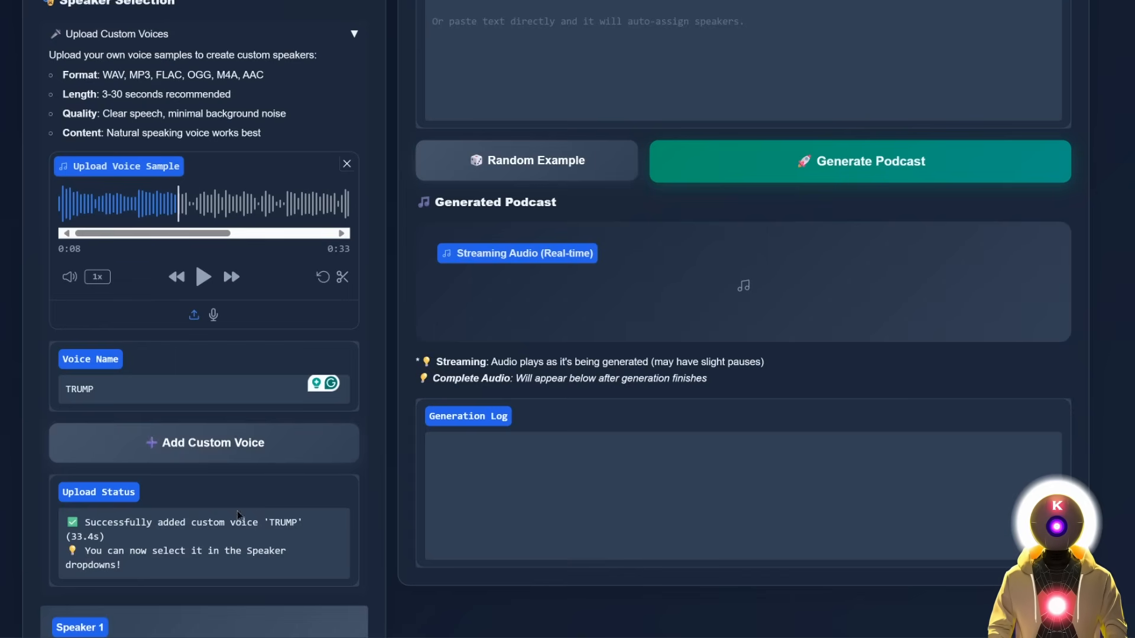
Paste the technology monologue and generate a 28-second podcast in the custom-TRUMP voice.
left_click(351, 36)
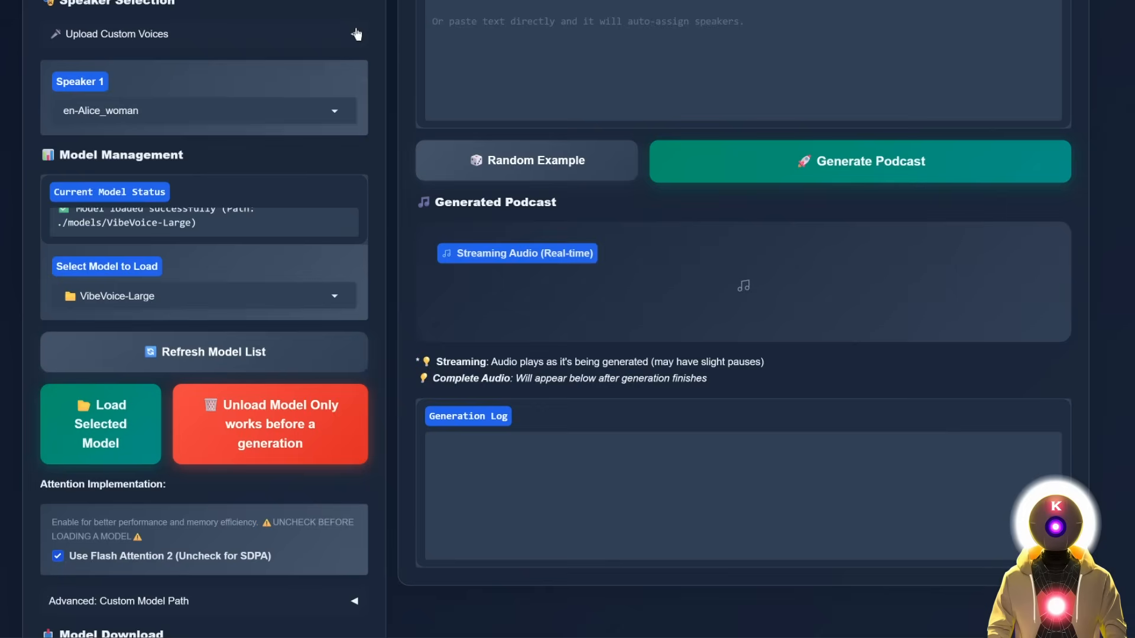
scroll(109, 188, "up", 1)
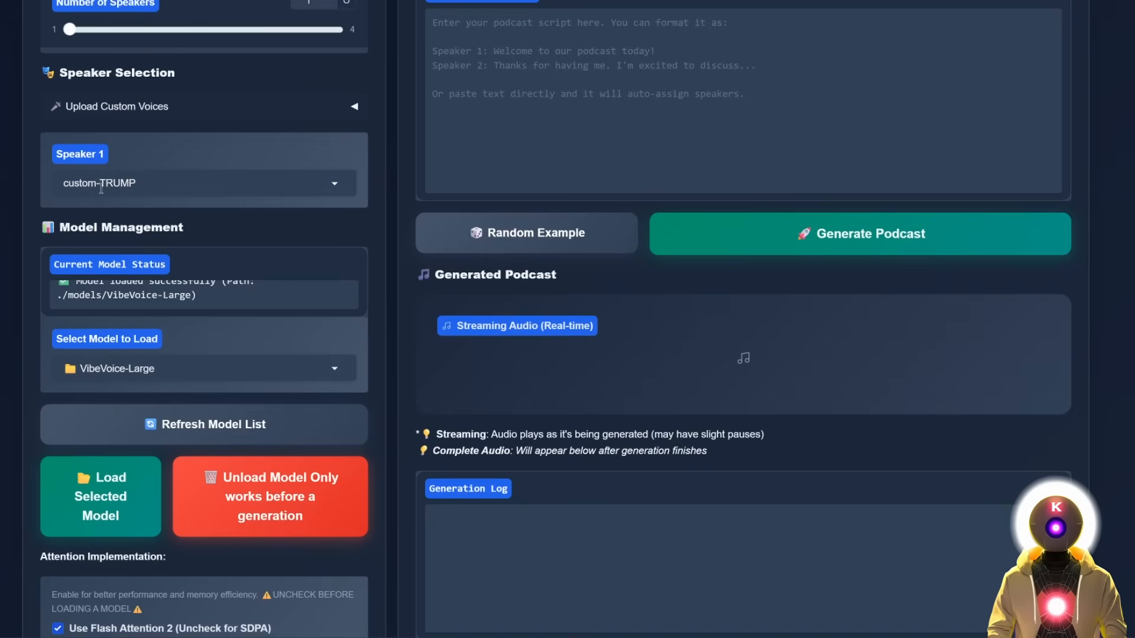
scroll(131, 181, "up", 2)
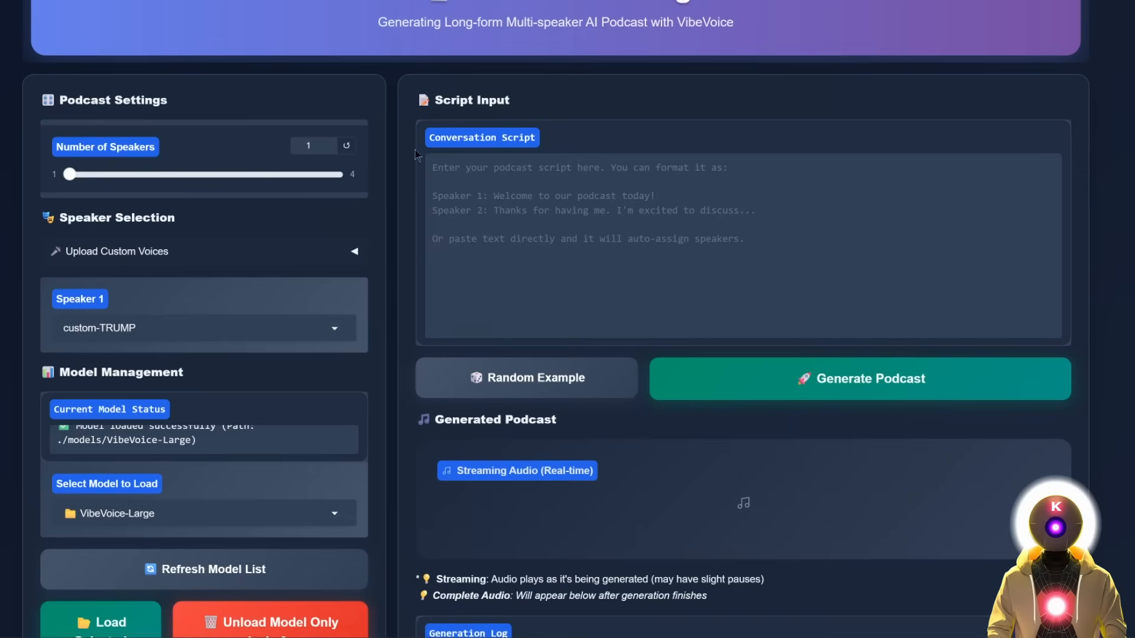
left_click(1004, 223)
type("Let me tell you, folks, nobody understands technology better than me. They say, \"Sir, how do you know so much about computers?\" and I say, \"Look, I had the best e-mails, everybody knows it. Beautiful e-mails. Perfect e-mails.\" People are shocked, they’re saying, \"Wow, Mr. Trump, you really type fast.\" I don’t type fast, folks, I type the best. Some people use two fingers, I use one, but it’s the strongest finger, believe me. And the computer — the computer loves it. Tremendous results.")
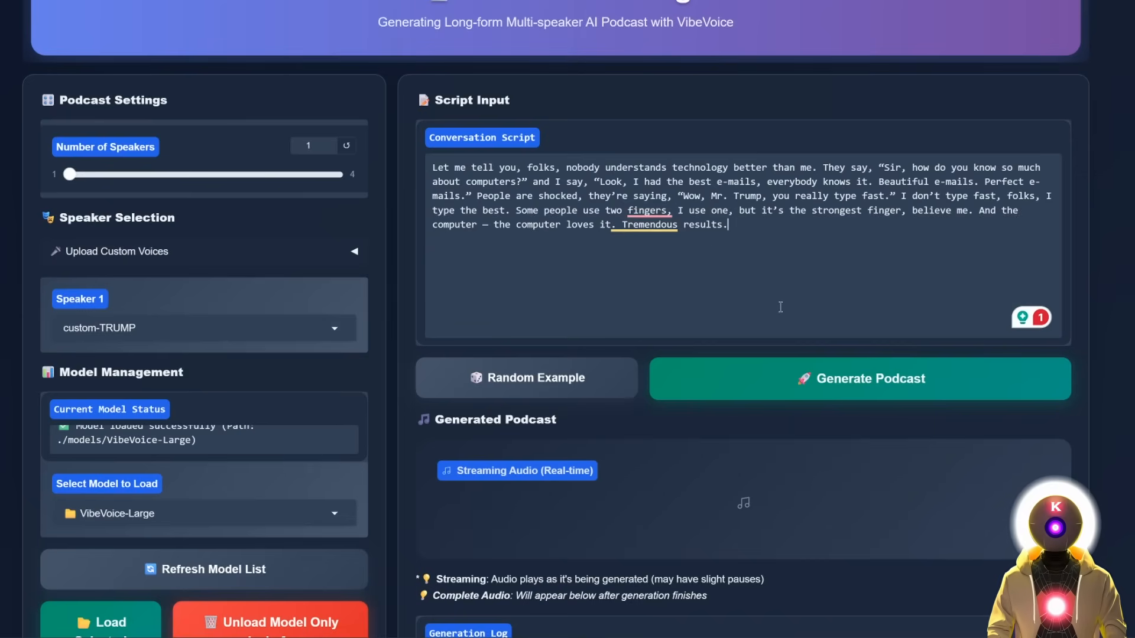
left_click(823, 389)
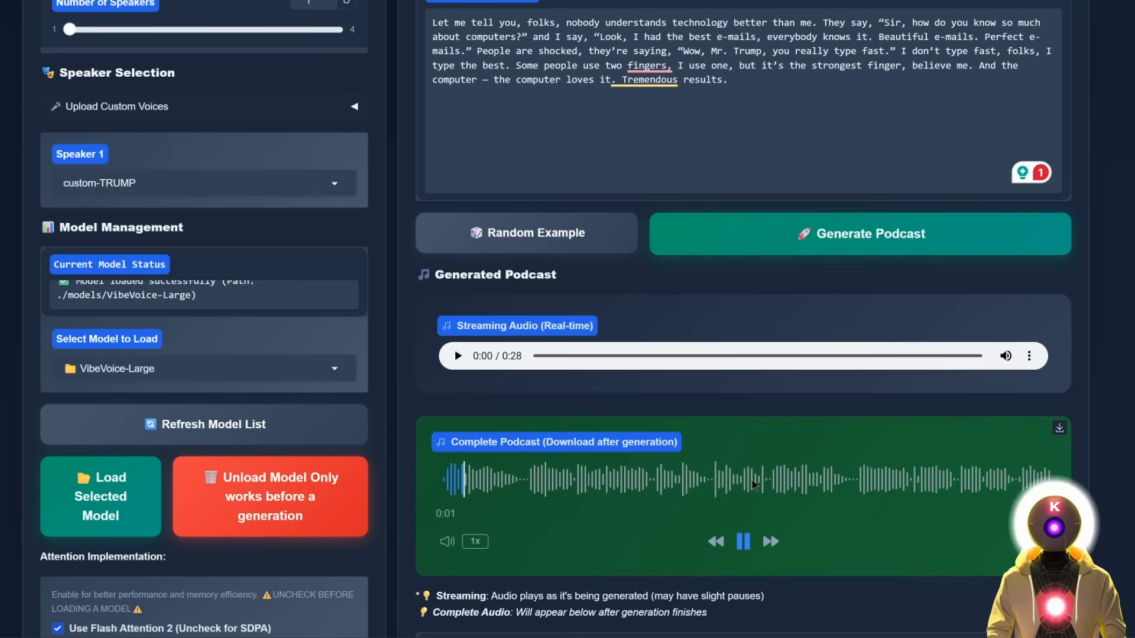
scroll(748, 518, "up", 1)
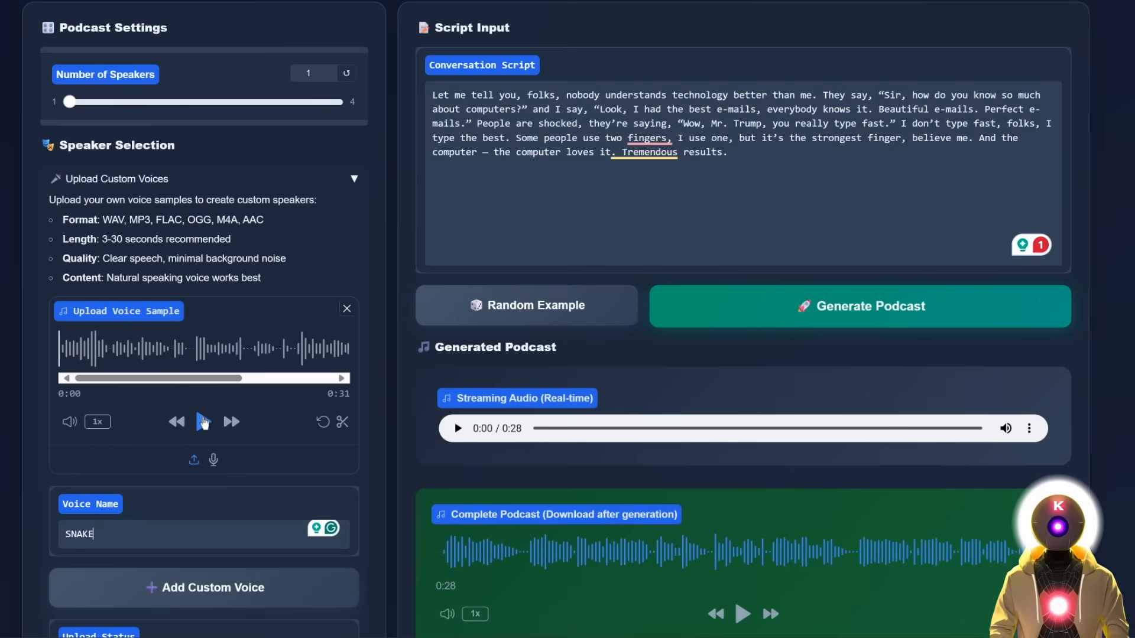
Preview the new sample, then generate and play the custom-SNAKE genes-monologue podcast.
left_click(203, 421)
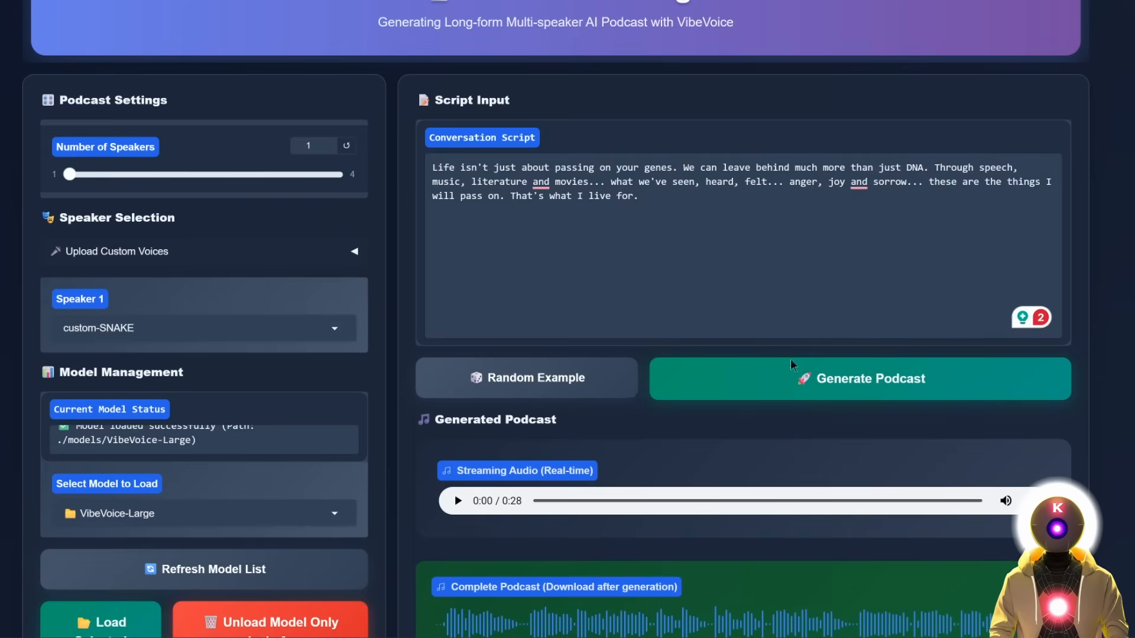
left_click(813, 396)
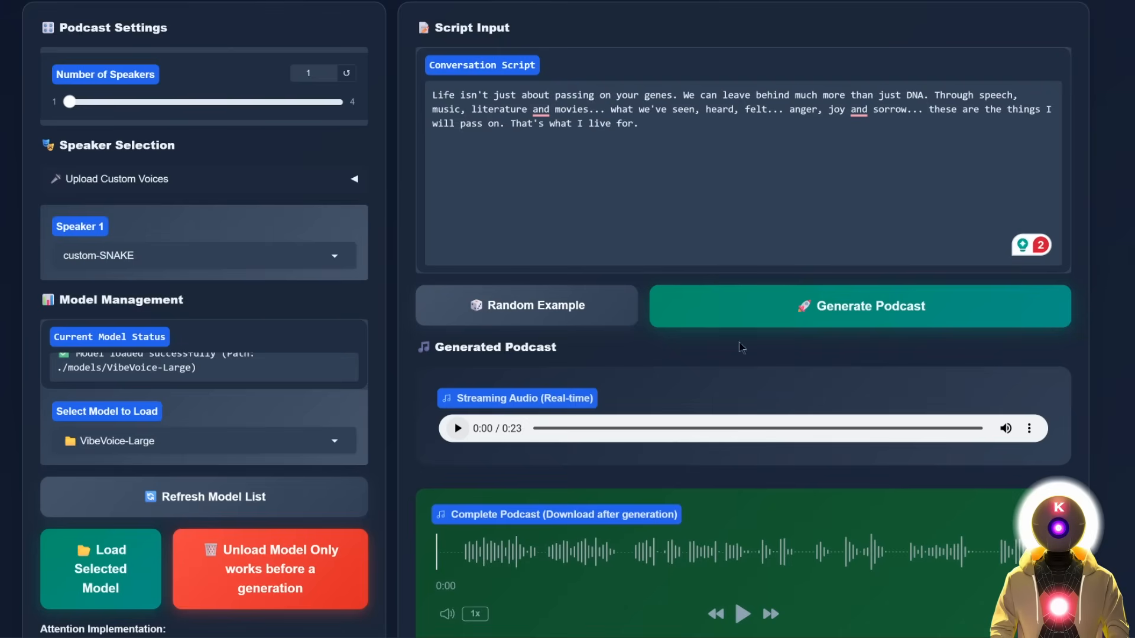
left_click(742, 615)
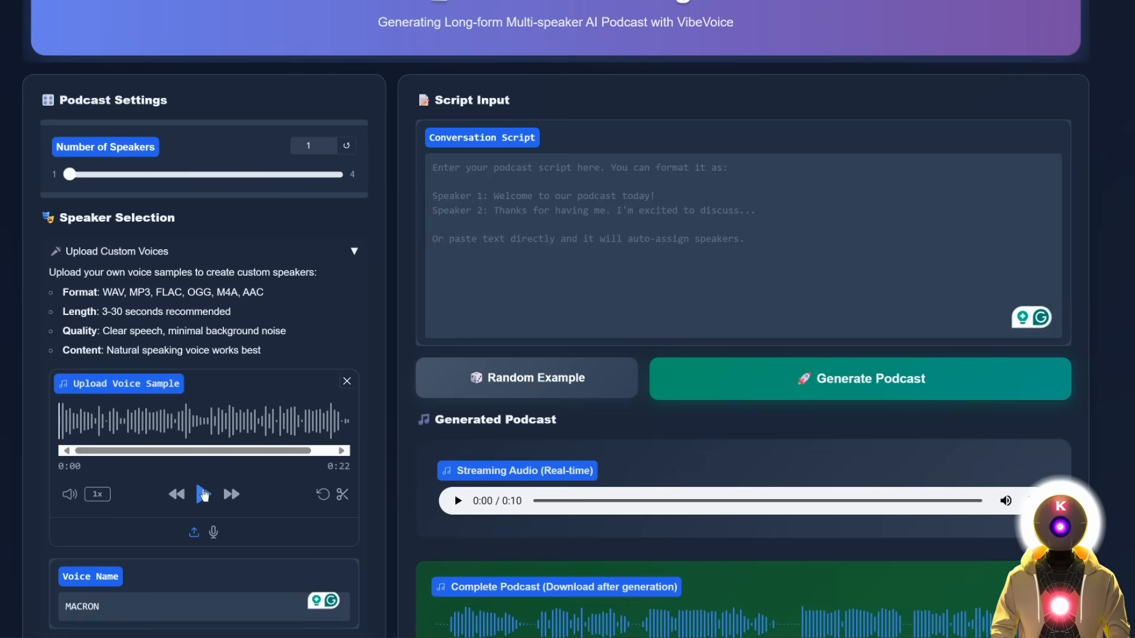
Preview the latest sample, then generate and play the 16-second French custom-MACRON podcast.
left_click(203, 494)
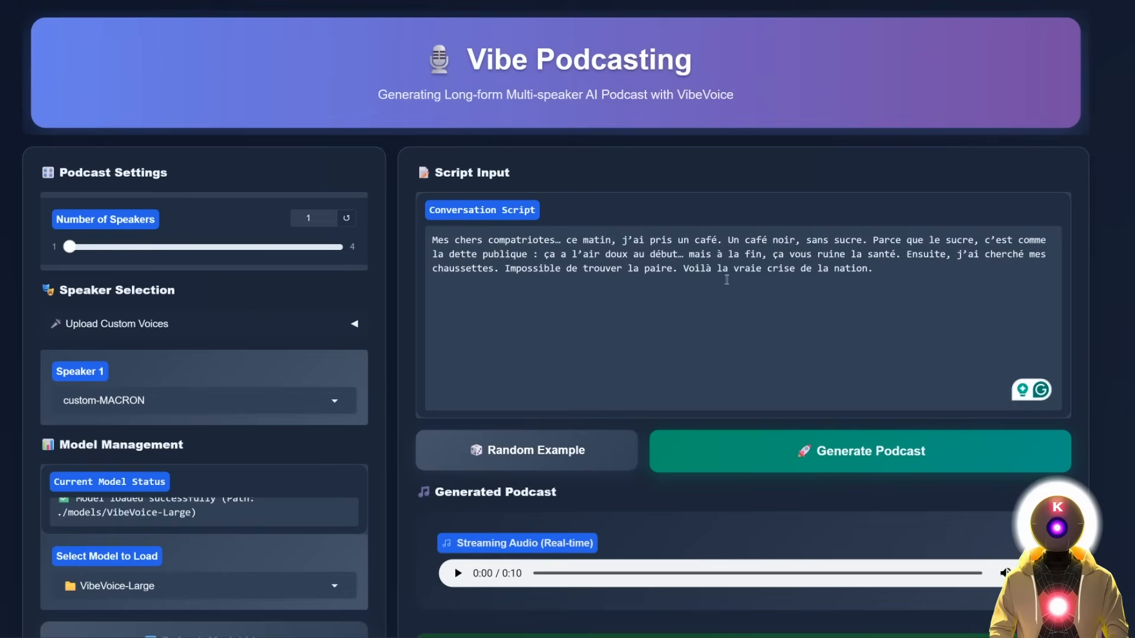
left_click(826, 443)
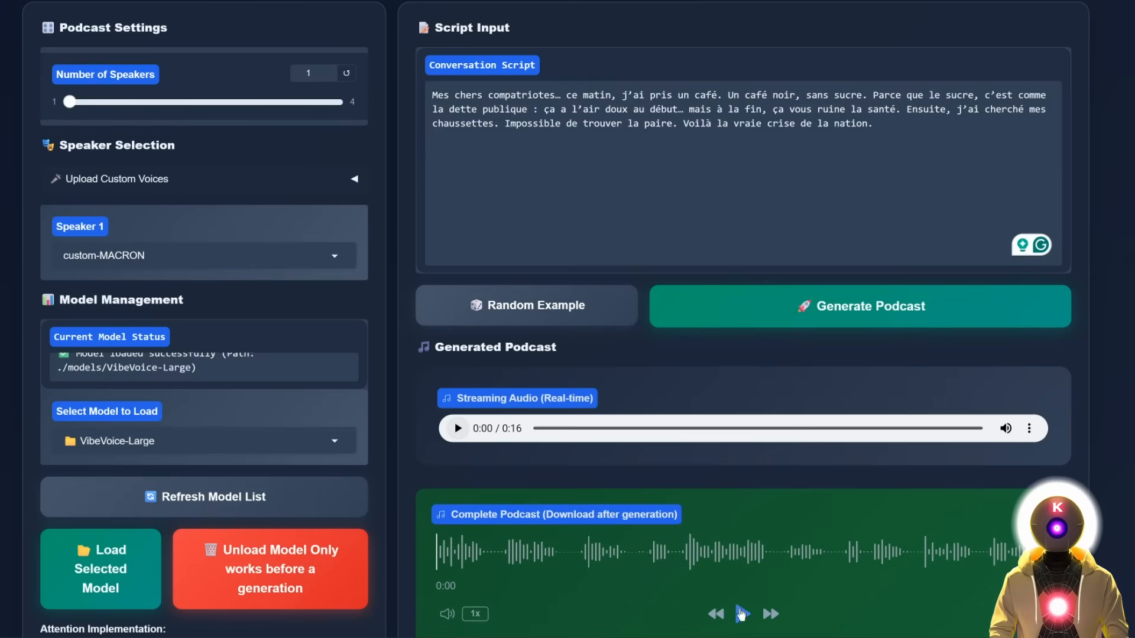
left_click(743, 612)
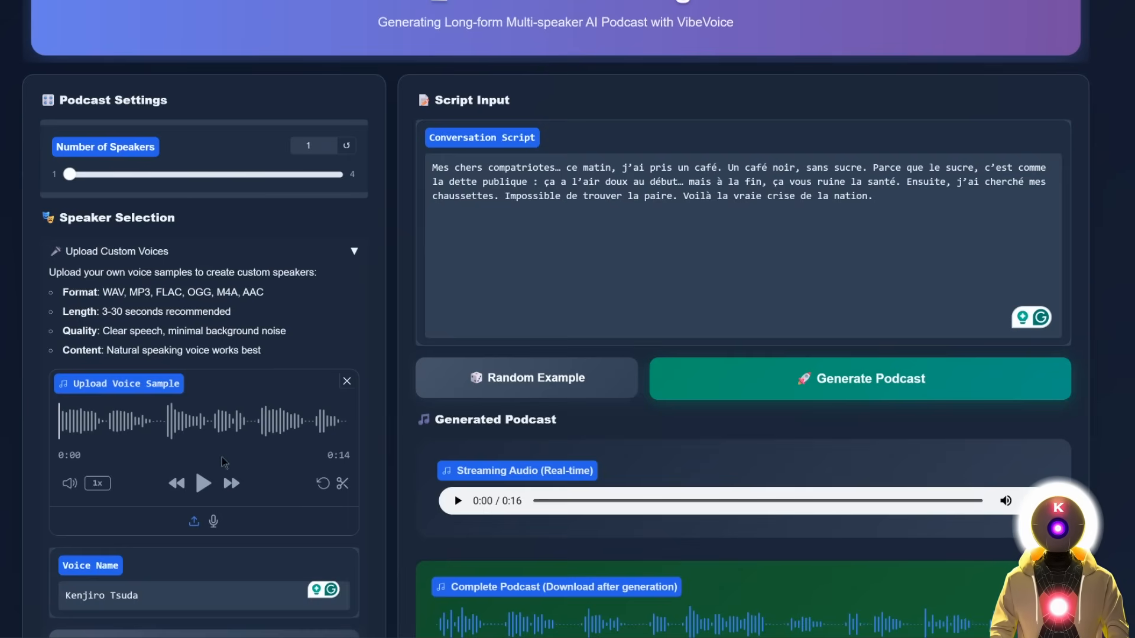
Replace the script with six Japanese lines and generate a 32-second podcast, Romaji notes alongside.
left_click(205, 484)
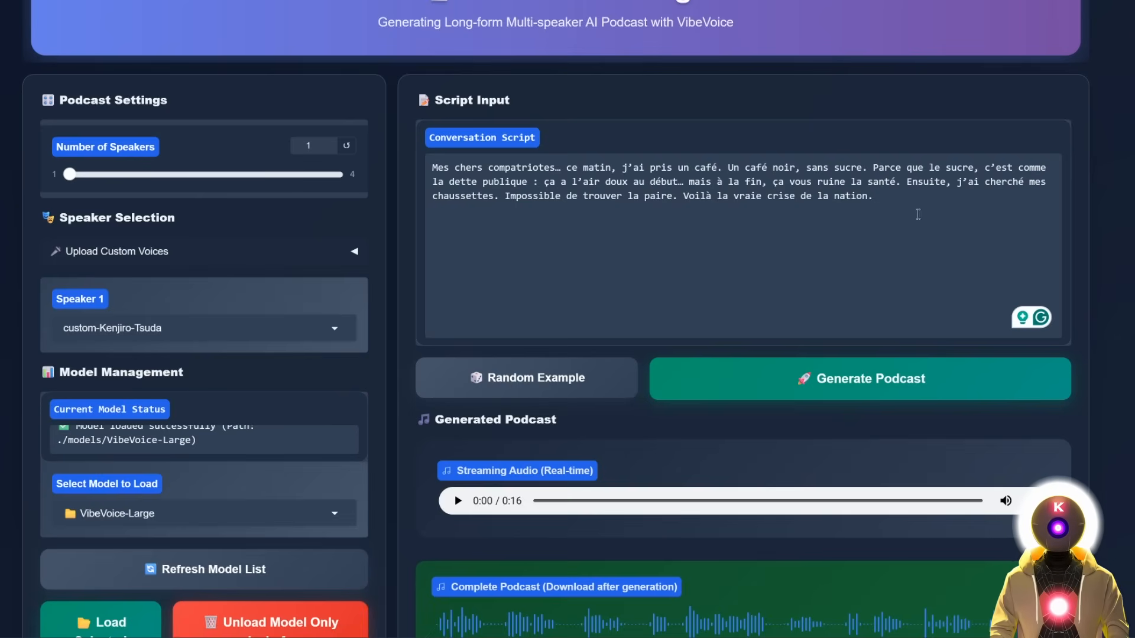
key("ctrl+a")
type("なあ…人生って、思ったよりも不器用なものだよな。 うまくいかないことばかりで、気づけばため息ばかりついてる。 でもさ、そういう時こそ、立ち止まってみればいい。 焦らなくていいんだ。 一歩ずつでいい。 結局…俺たちが進む道は、自分で選ぶしかないんだから。")
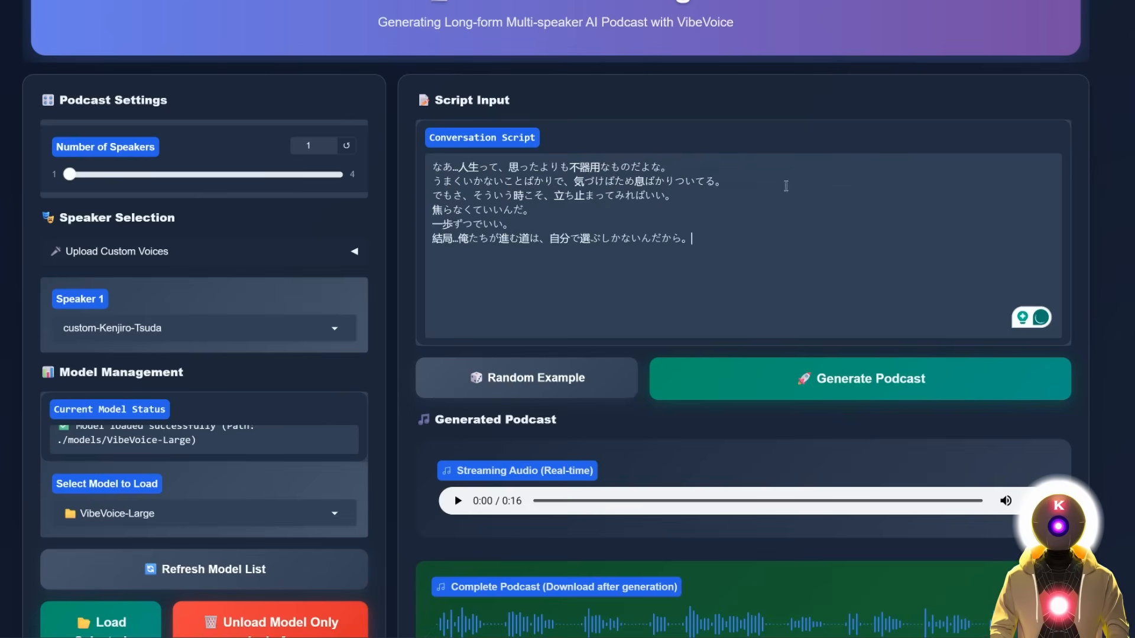
left_click(861, 381)
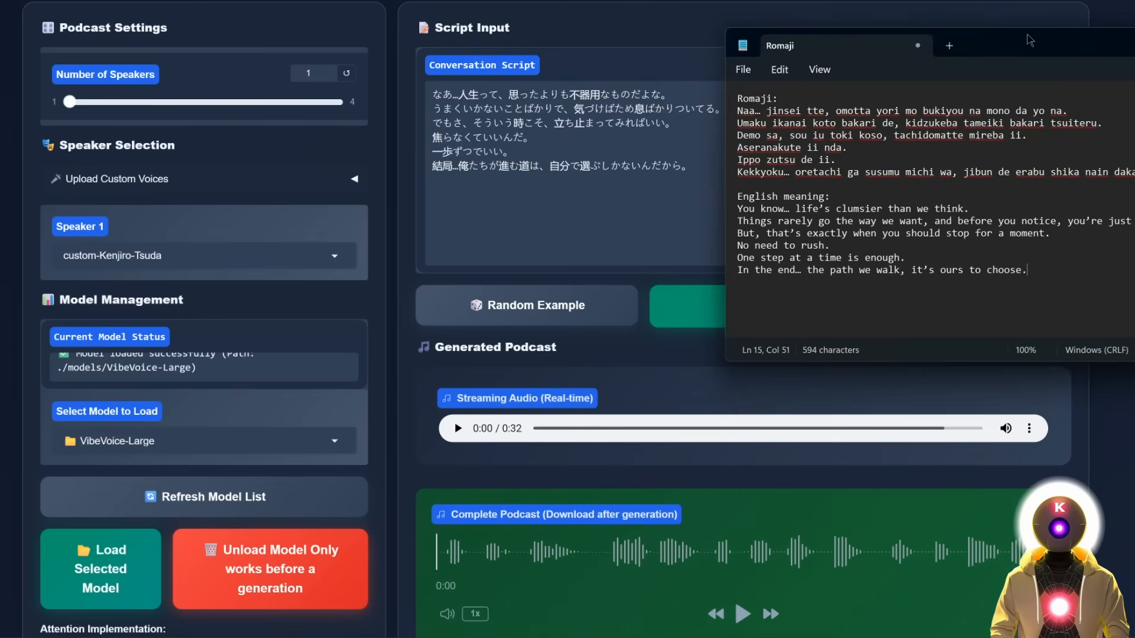
left_click_drag(1026, 38, 985, 36)
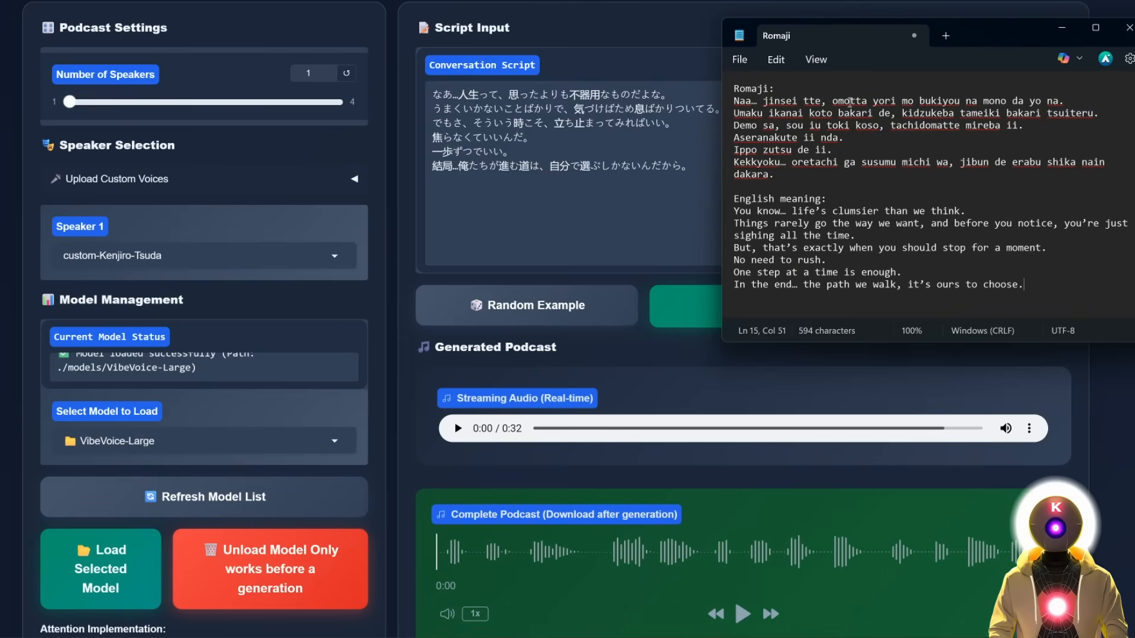
Play the 32-second Japanese podcast while reading the Romaji notes, then bring the page forward.
left_click(743, 614)
left_click_drag(978, 45, 1008, 31)
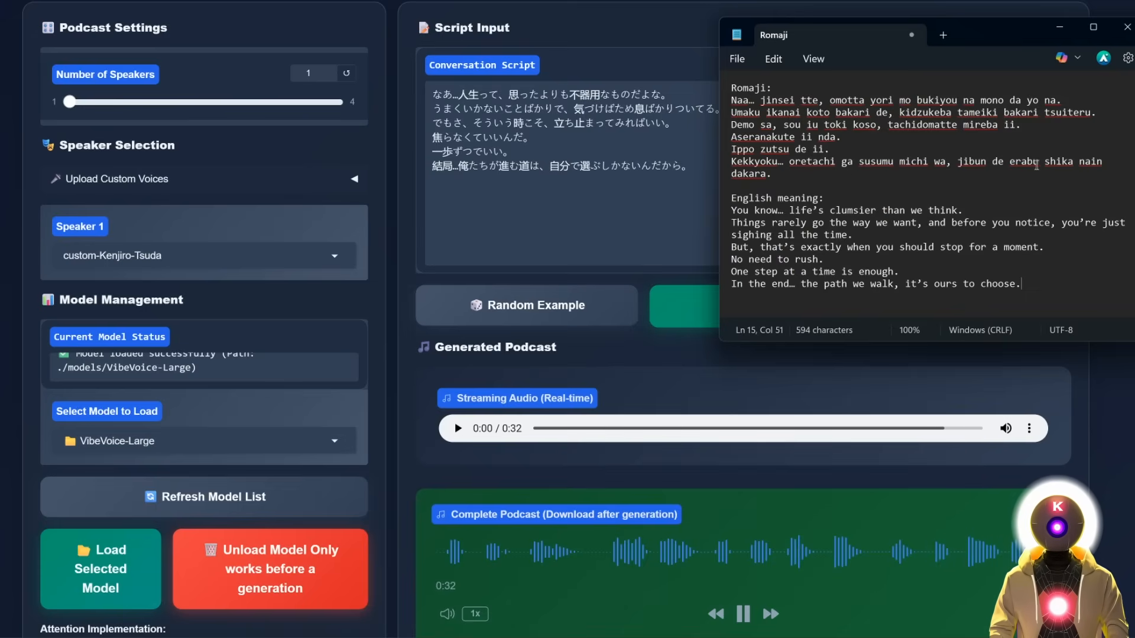
left_click(683, 249)
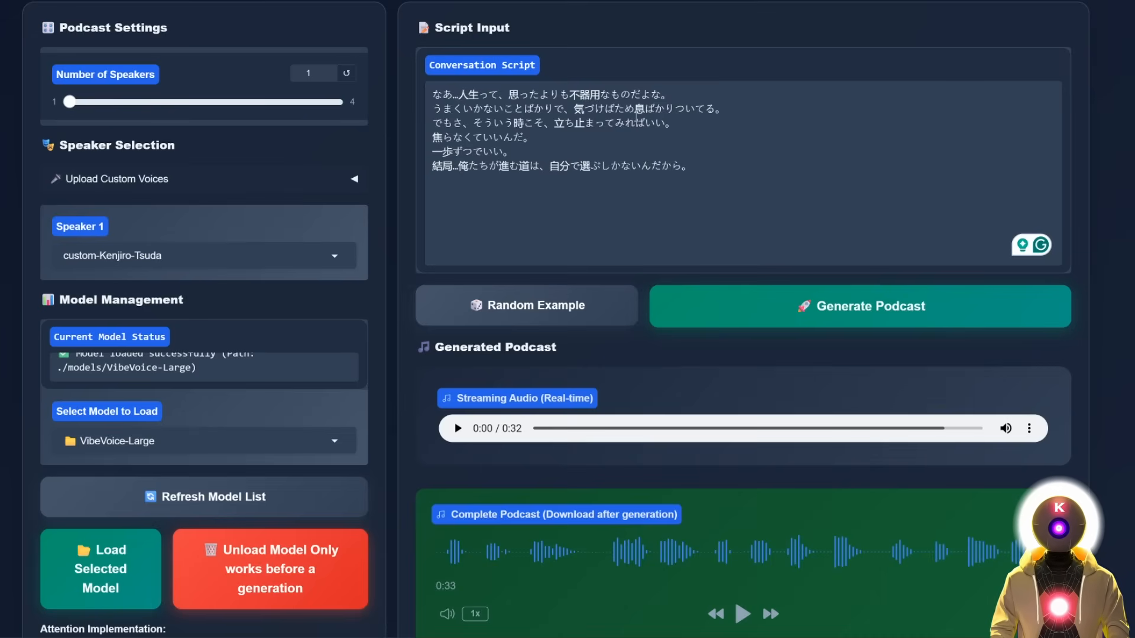
scroll(740, 133, "up", 3)
Switch to 2 speakers (custom-SNAKE, custom-ZERO) and delete the Japanese script.
left_click_drag(70, 246, 118, 246)
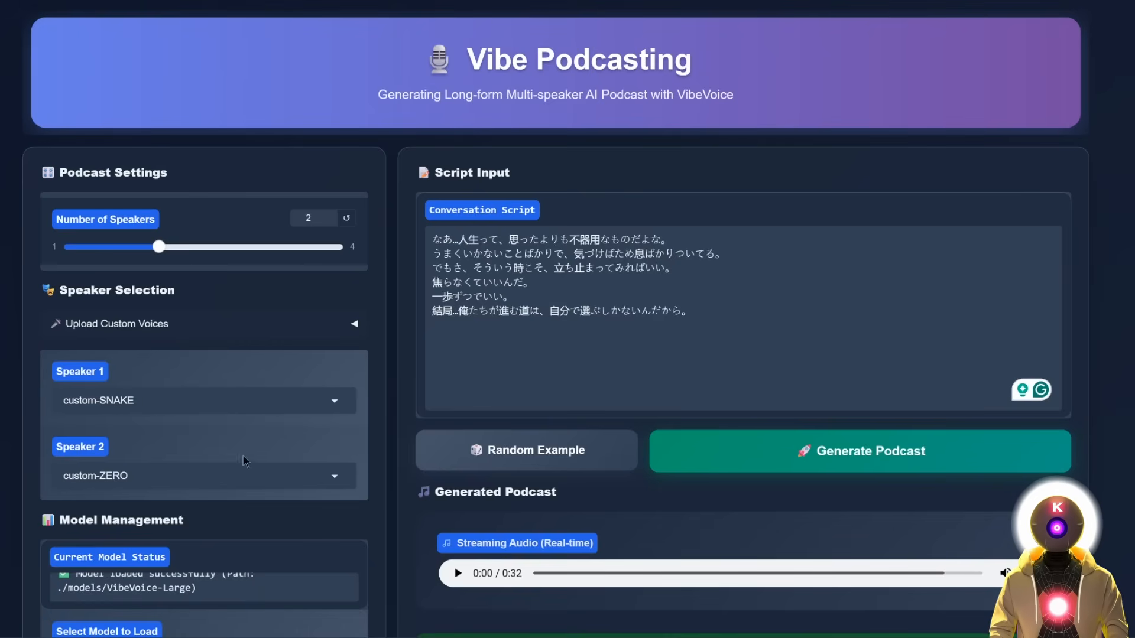
left_click(729, 325)
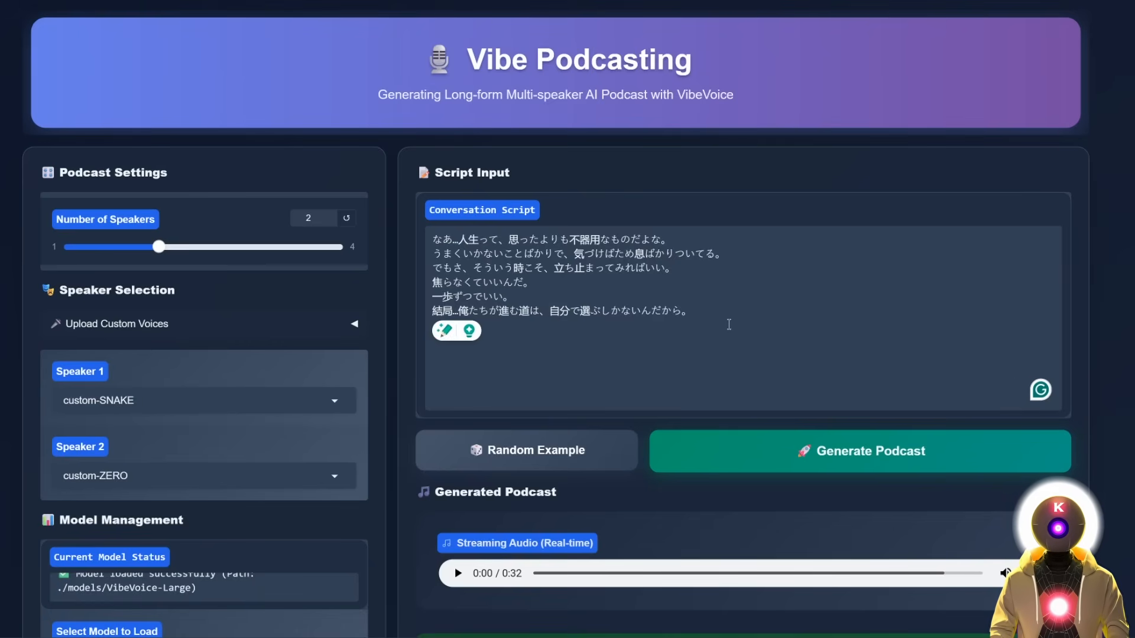
key("BackSpace")
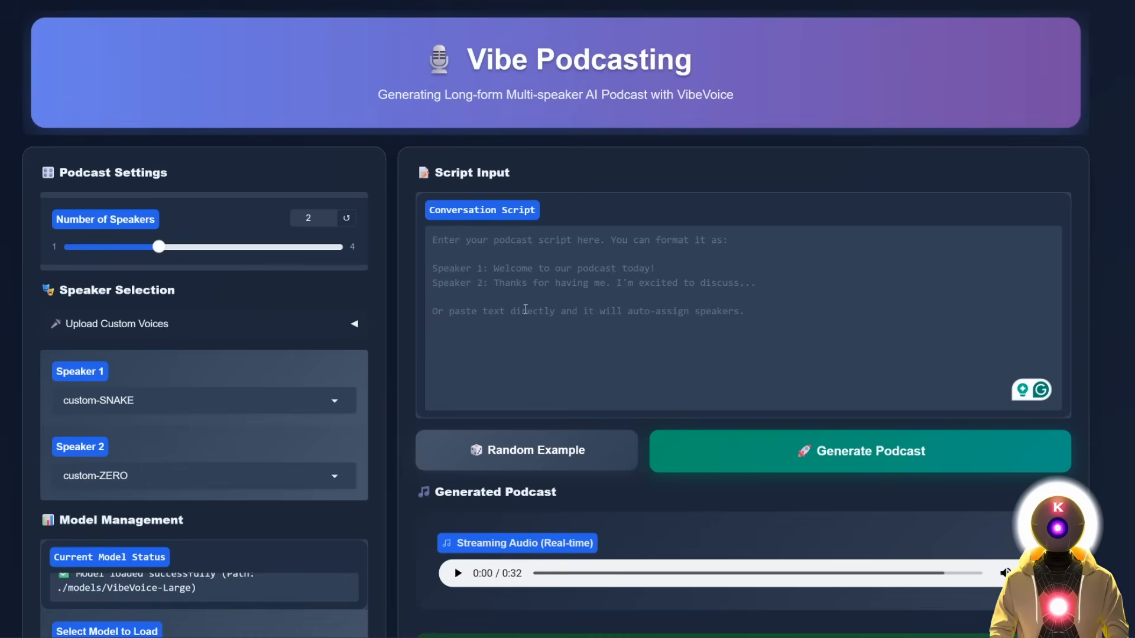
Paste the seven-line Speaker 1/Speaker 2 dialogue beginning 'Snake, do you copy?'.
type("Speaker 1: Snake, do you copy? Speaker 2: Loud and clear, Major. What’s the situation? Speaker 1: Intel suggests the enemy is transporting a new type of weapon. We need confirmation before it reaches the border. Speaker 2: Hmph… another \"secret weapon.\" Feels like I’ve heard this story before. Speaker 1: This time it’s different, Snake. If they succeed, the balance of power could shift overnight. Speaker 2: Fine. I’ll get the intel. But you’d better be right about this, Major… I’m not risking my neck for a ghost story. Speaker 1: I wouldn’t ask if it wasn’t critical. The mission… depends on you.")
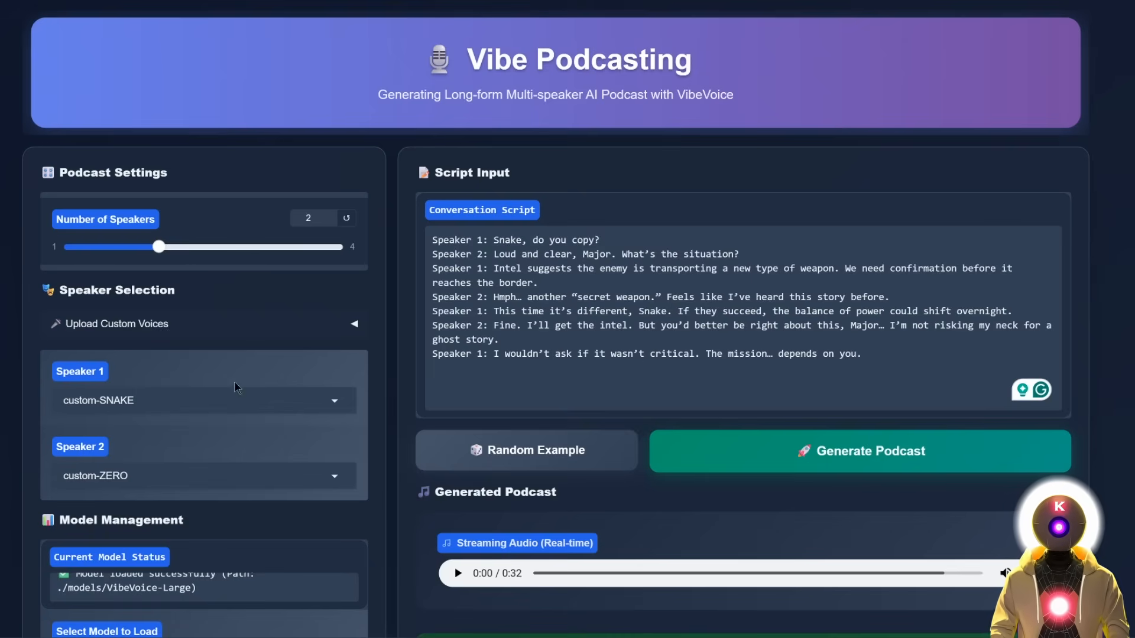
scroll(229, 372, "down", 3)
Generate the dialogue podcast with custom-ZERO voicing Speaker 1 and custom-SNAKE voicing Speaker 2.
scroll(227, 372, "up", 3)
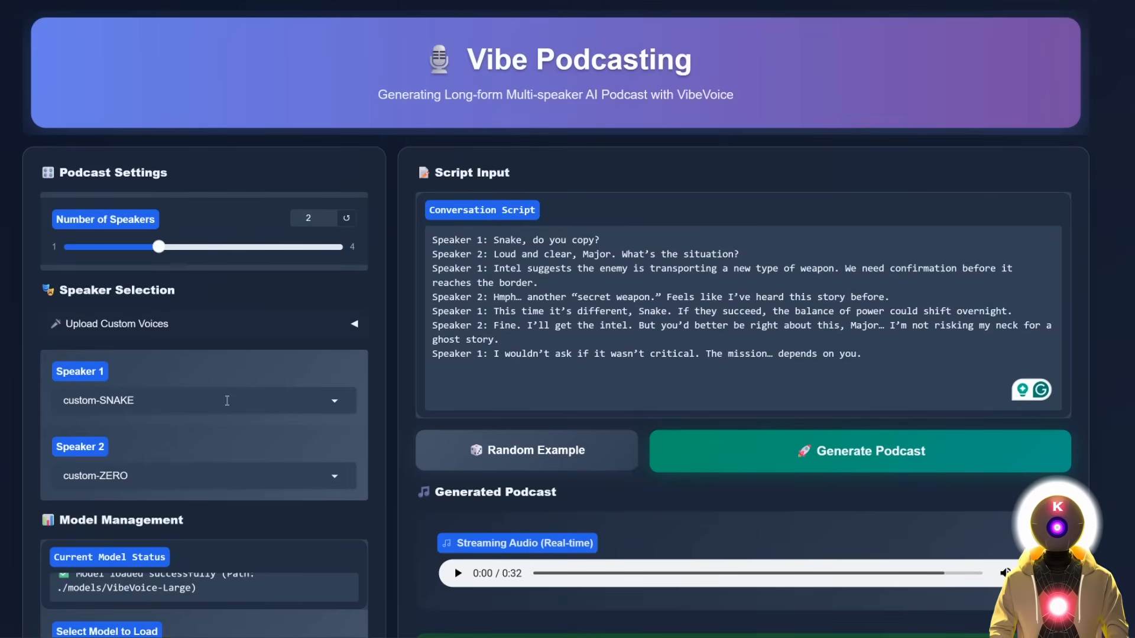
scroll(172, 269, "down", 3)
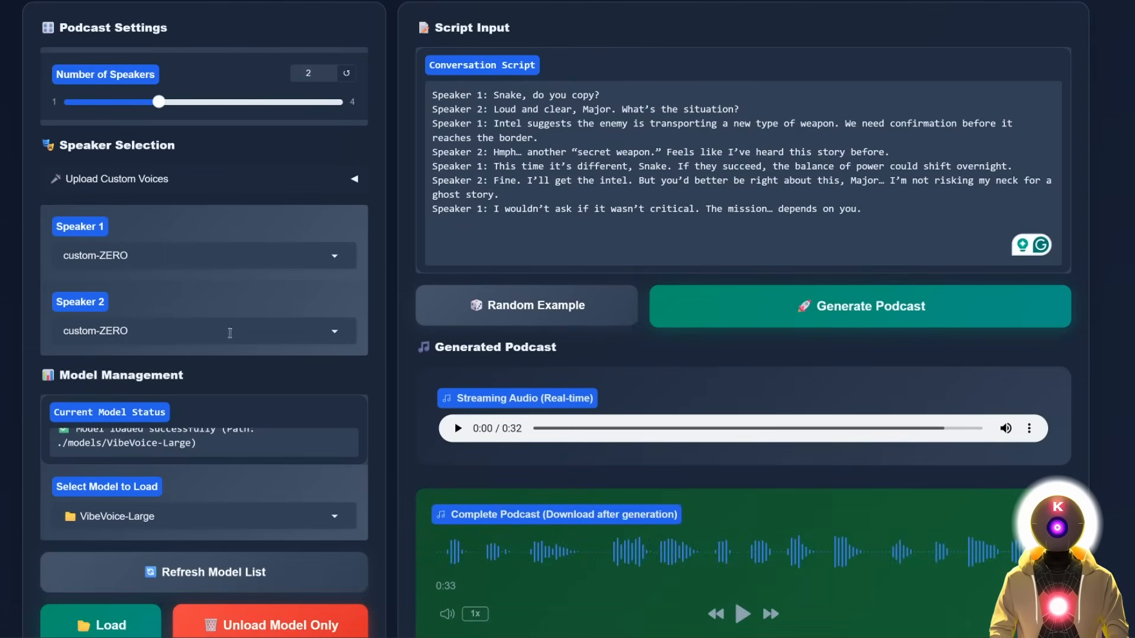
scroll(230, 333, "up", 2)
scroll(159, 390, "up", 2)
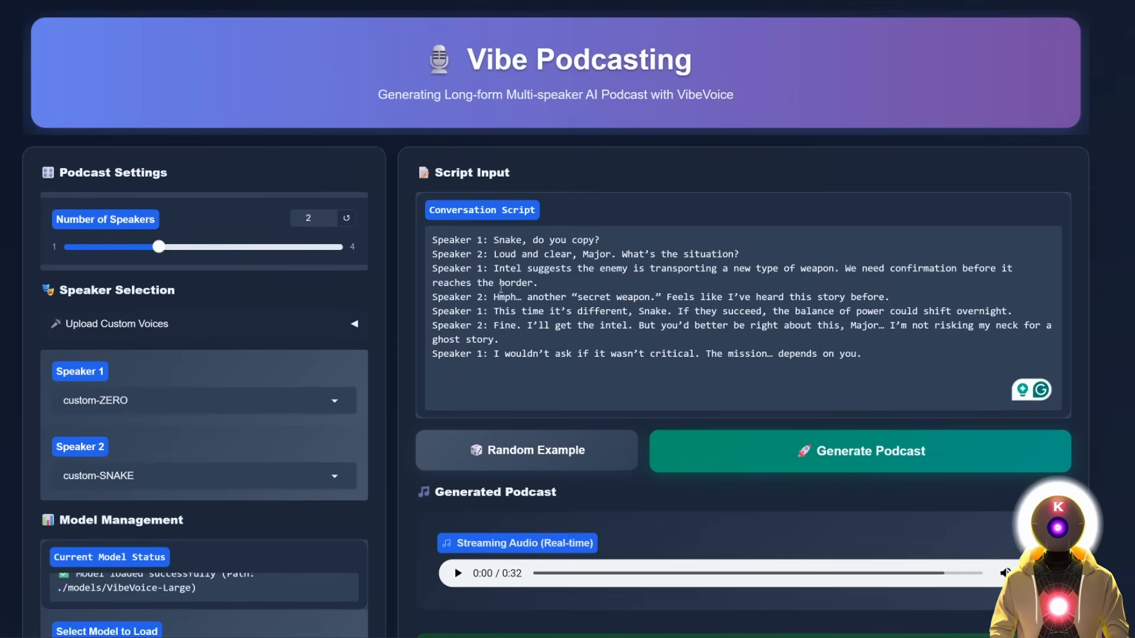
left_click(827, 448)
scroll(784, 251, "down", 3)
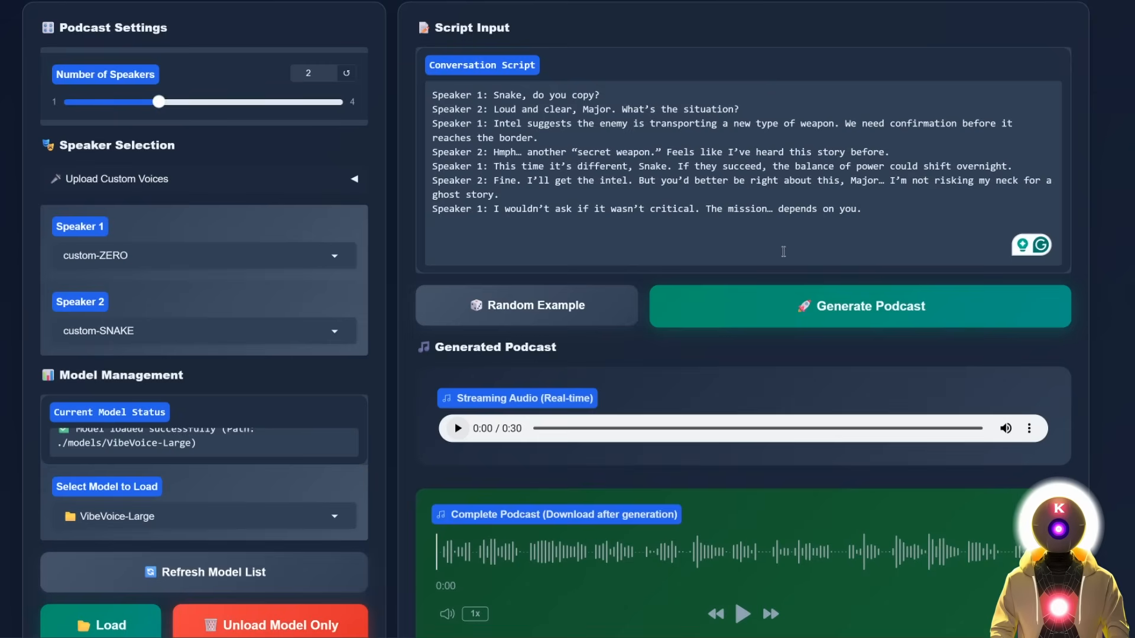
Play the finished 38-second Snake and Major dialogue podcast on the Complete Podcast player.
left_click(743, 614)
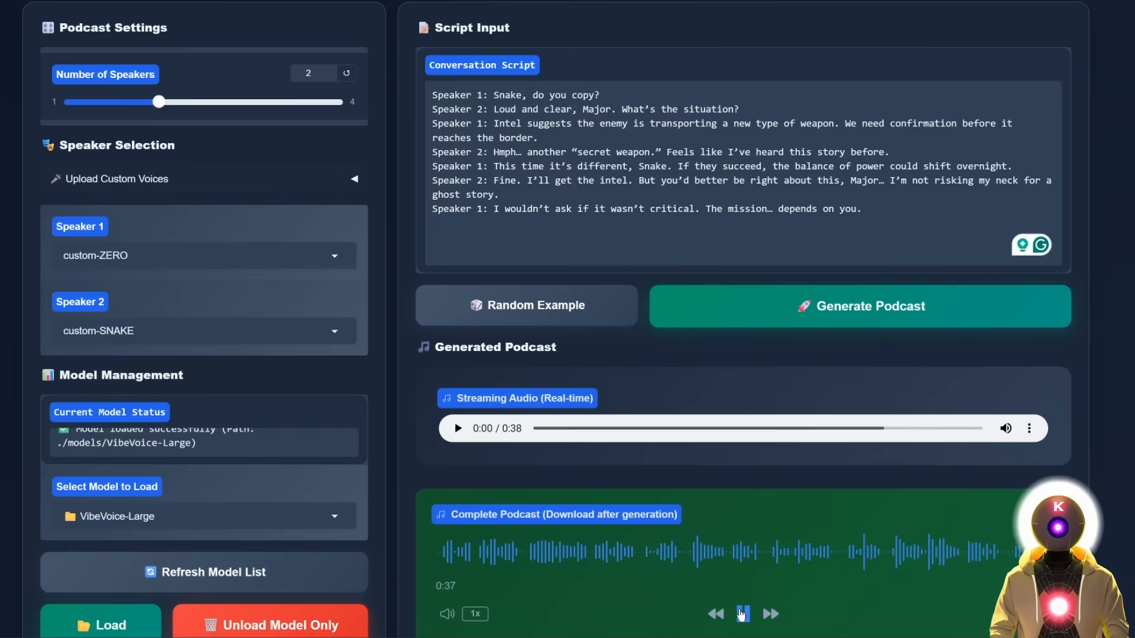
Pause the Complete Podcast playback.
left_click(742, 616)
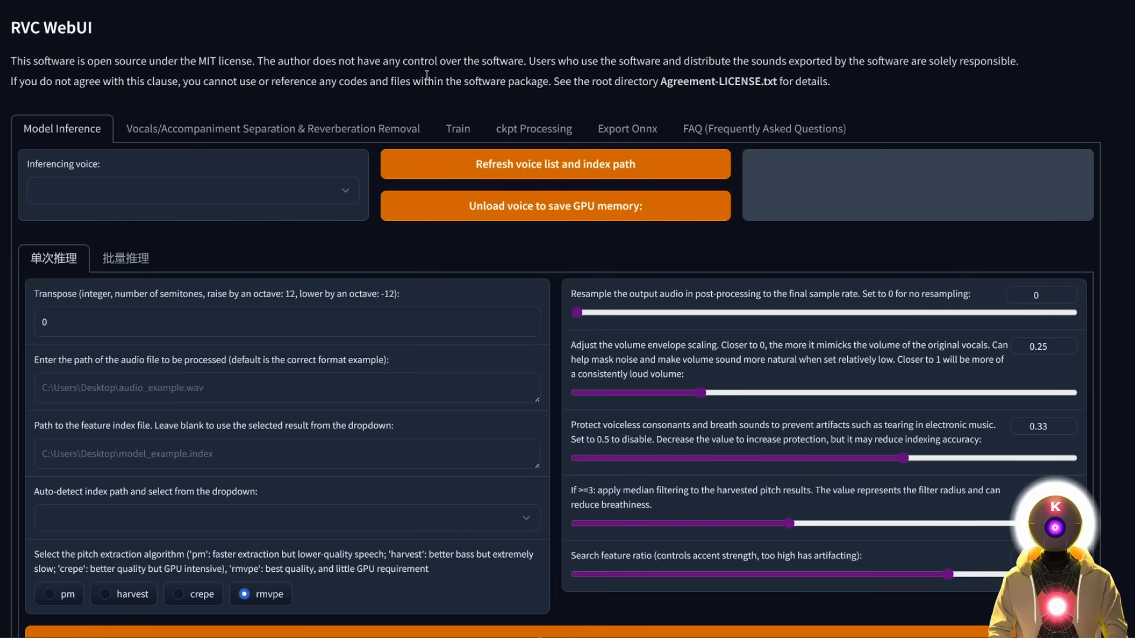
Look over the training steps on the Train tab, then return to Model Inference.
left_click(477, 132)
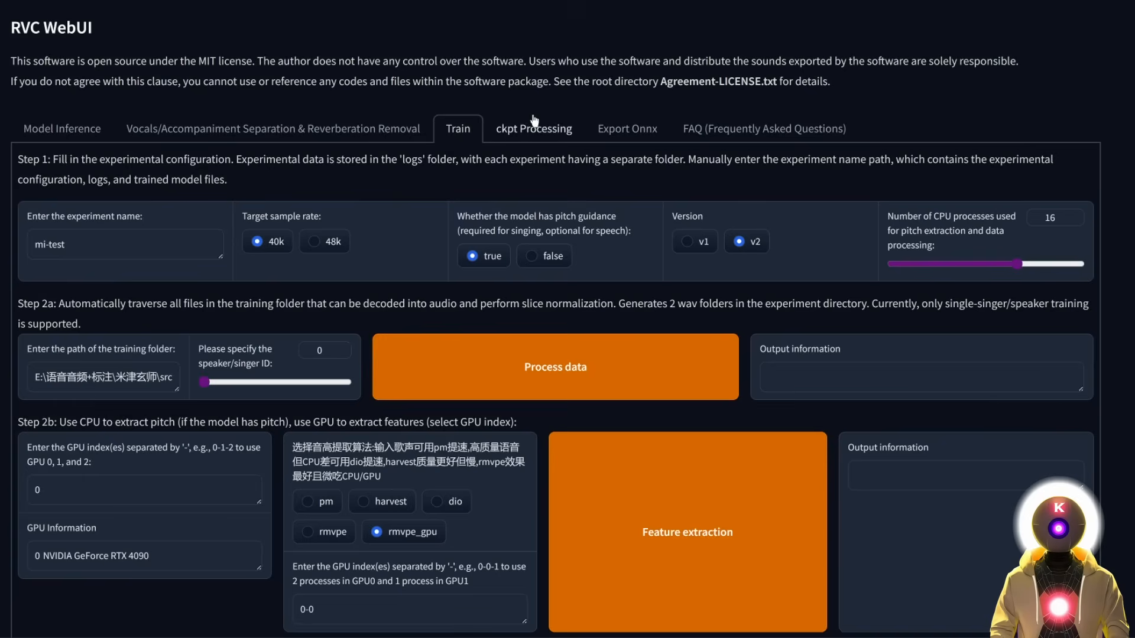
left_click(84, 125)
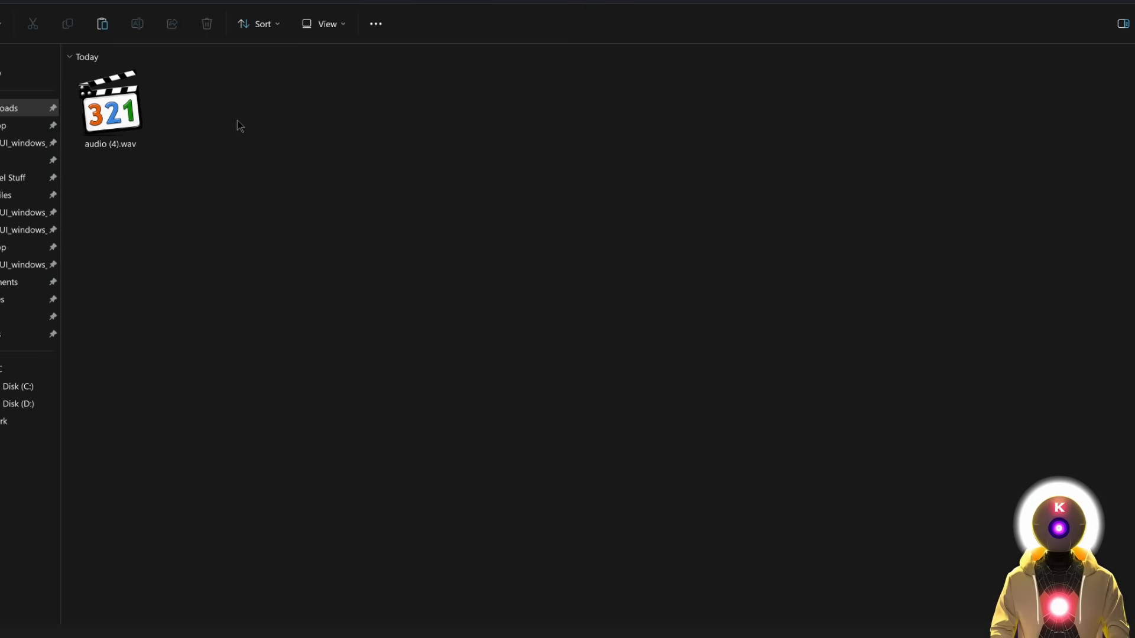
Play audio (4).wav from the Downloads folder in Media Player Classic.
double_click(114, 118)
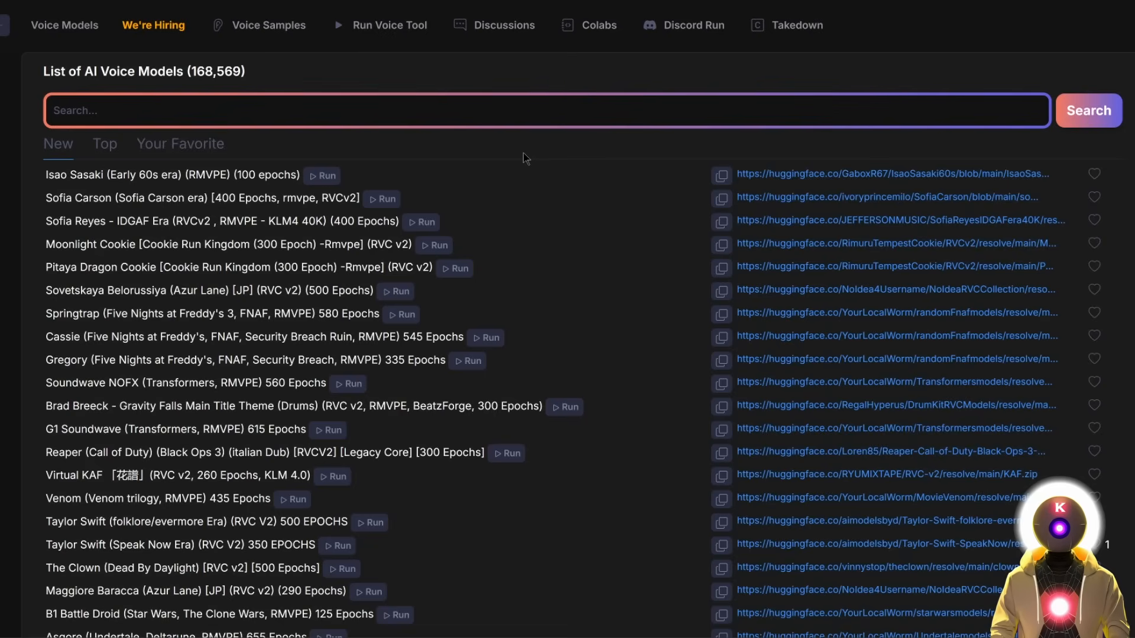
Search the voice model list for 'trump' and scroll through the matching models.
left_click(70, 118)
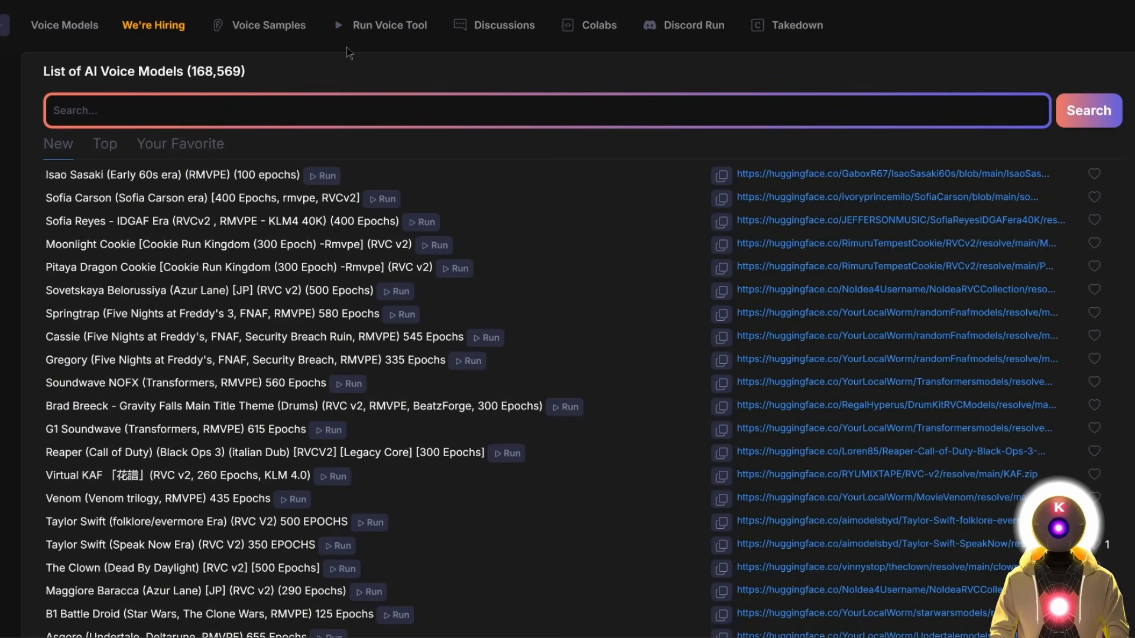
type("trump")
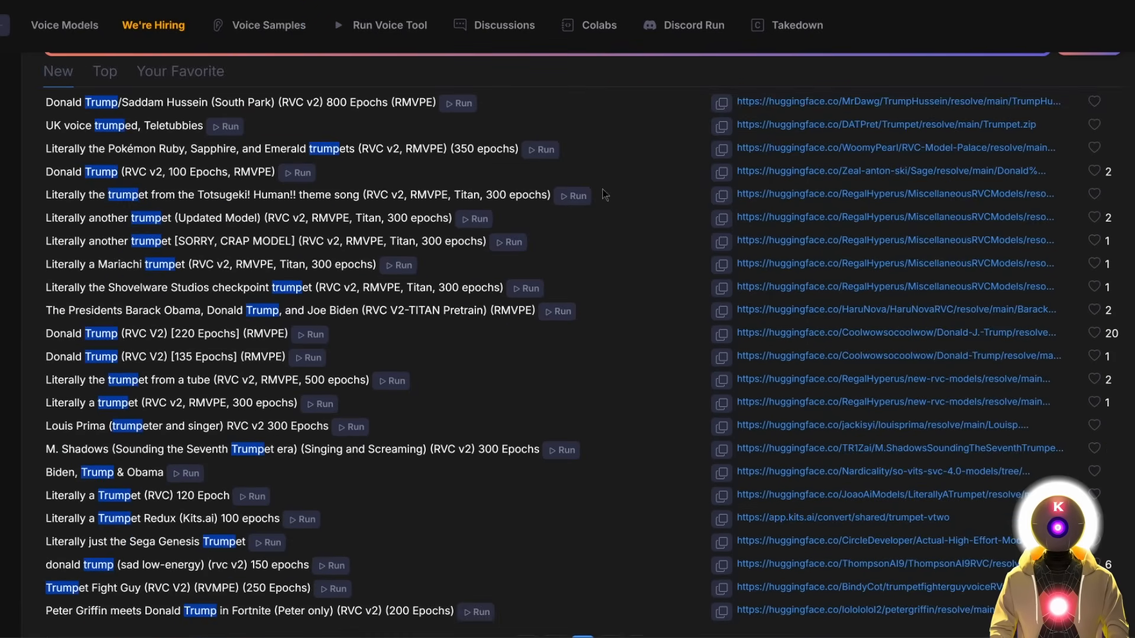
scroll(601, 195, "down", 1)
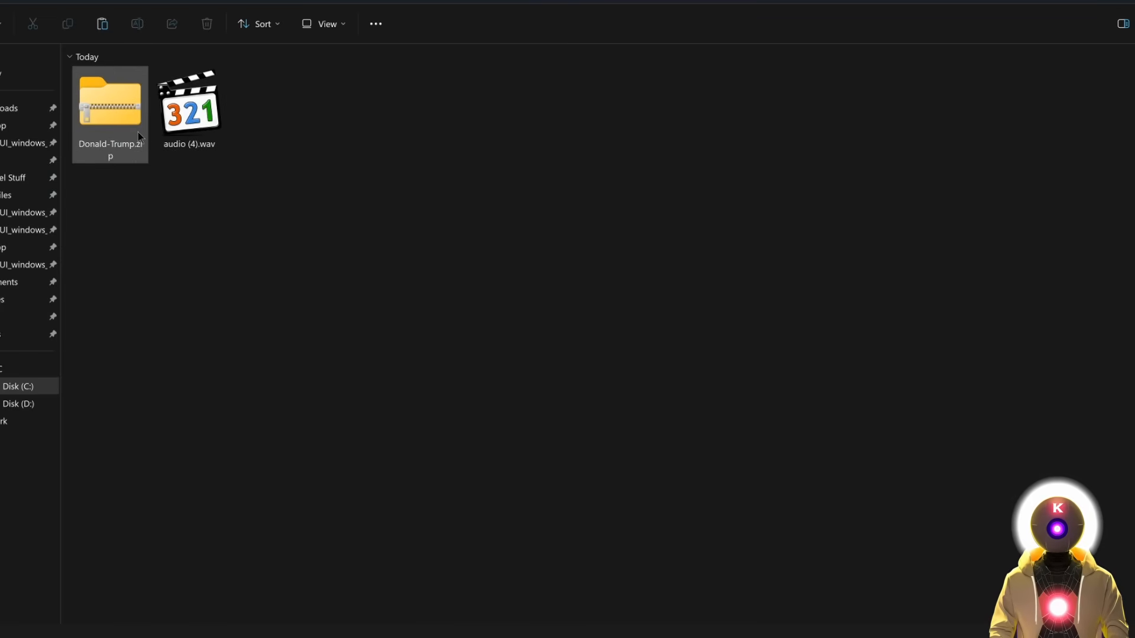
Extract Donald-Trump.zip and open the extracted Donald-Trump folder.
left_click(110, 99)
right_click(111, 100)
left_click(219, 237)
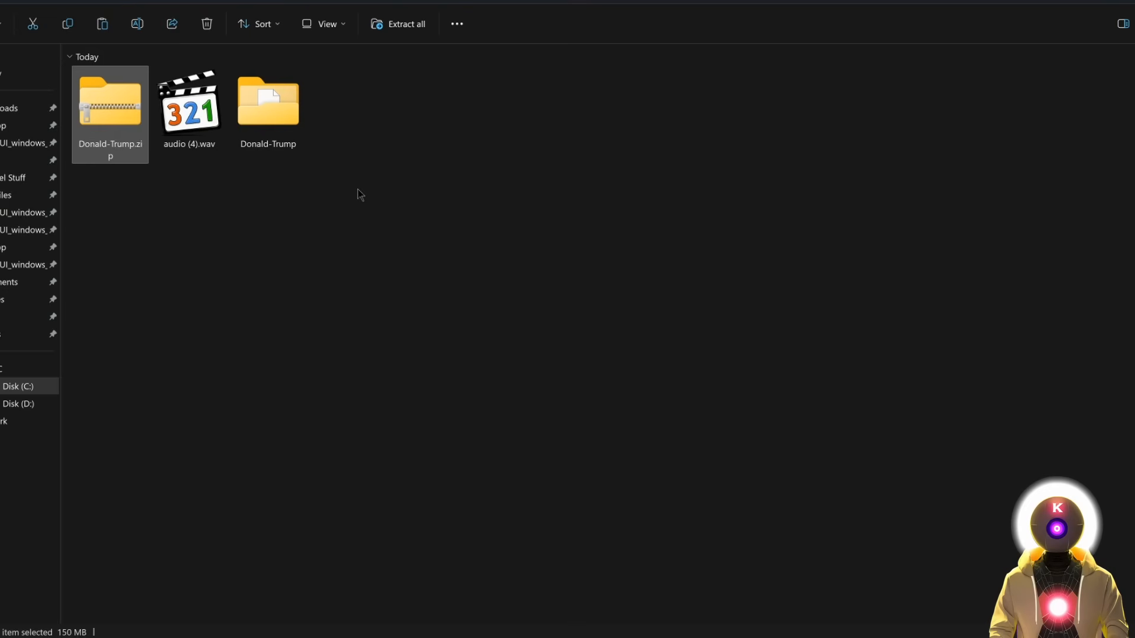
double_click(272, 112)
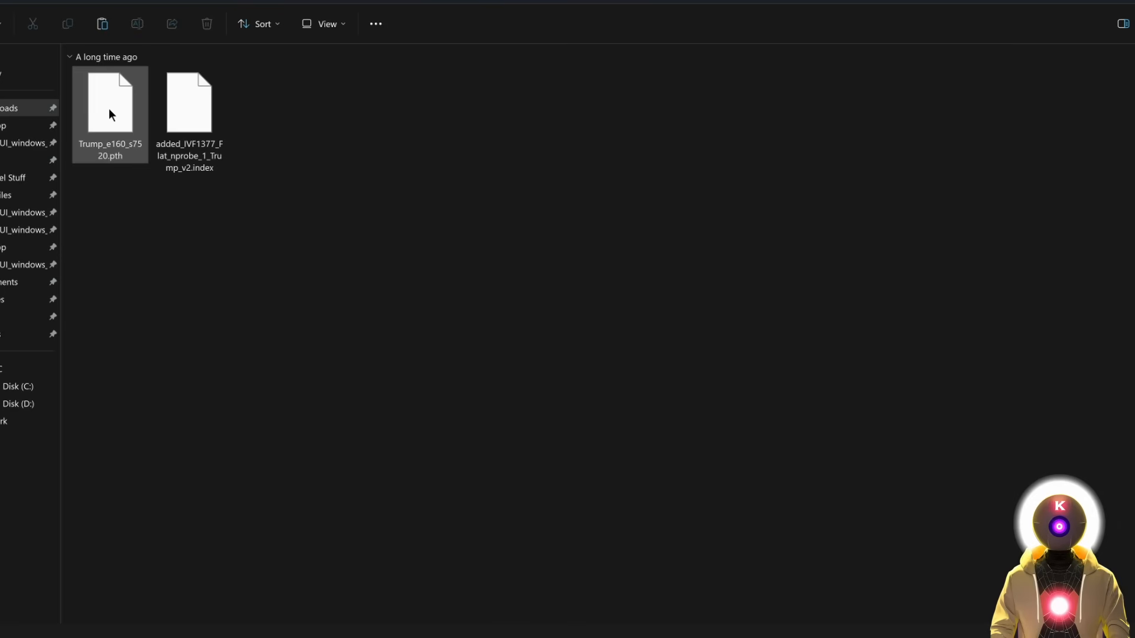
Put Trump_e160_s7520.pth into the RVC assets\weights folder, then open the logs folder.
left_click(109, 108)
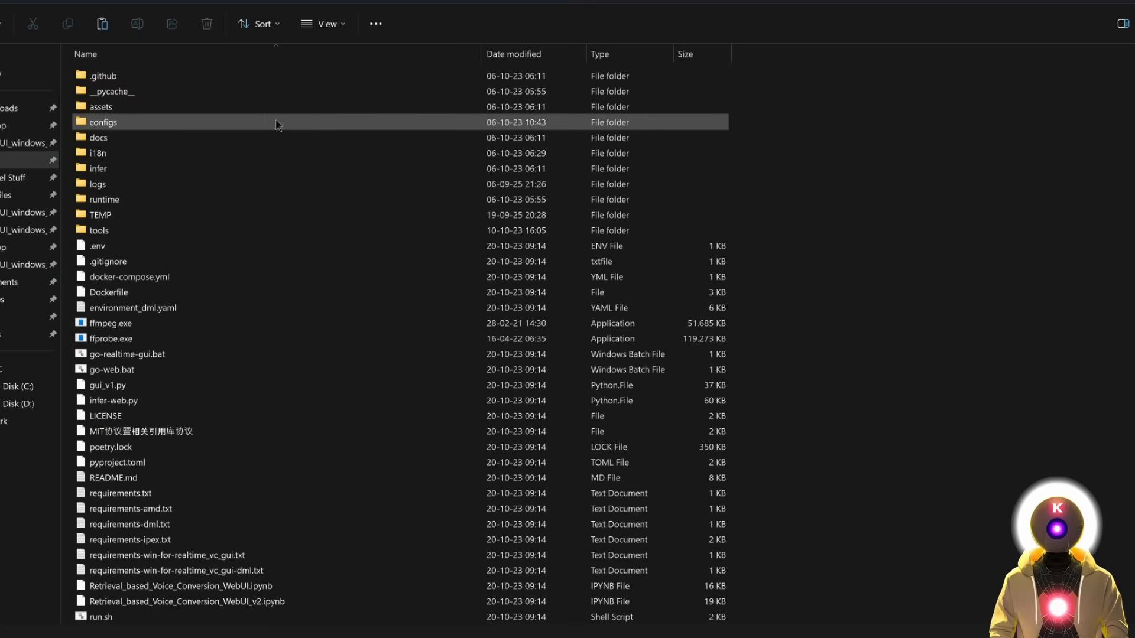
left_click(106, 111)
double_click(106, 111)
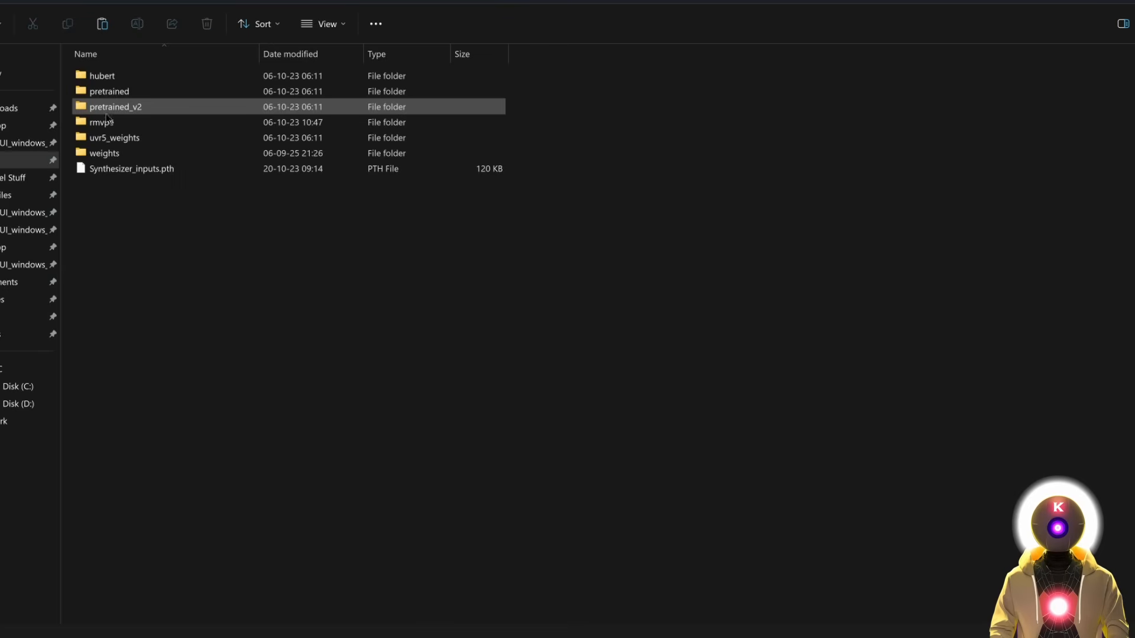
double_click(107, 155)
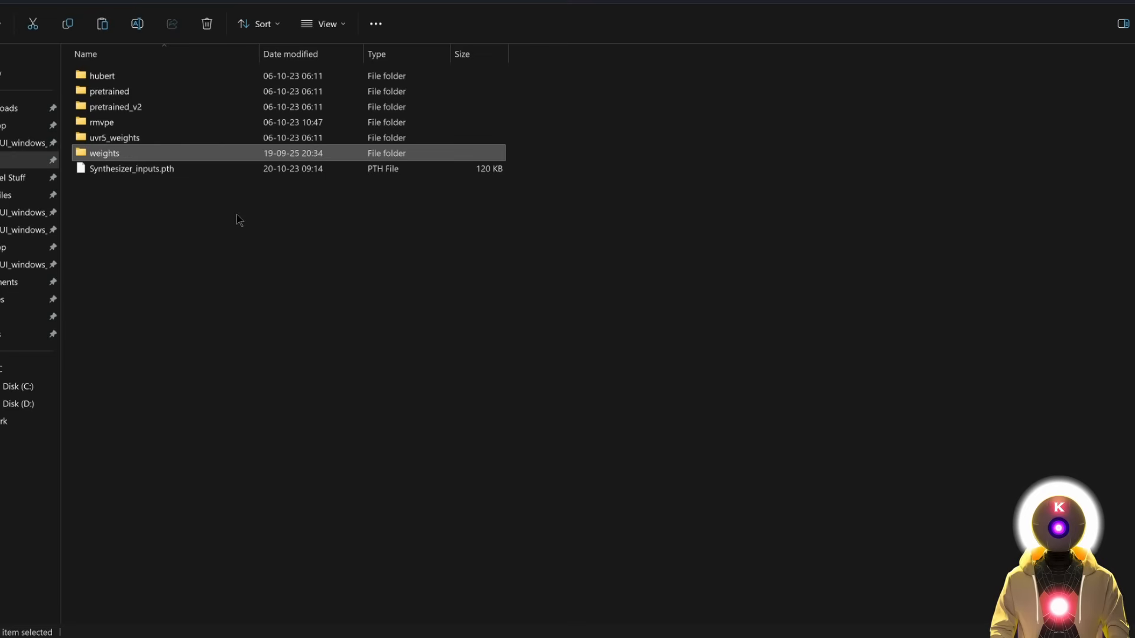
key("alt+Up")
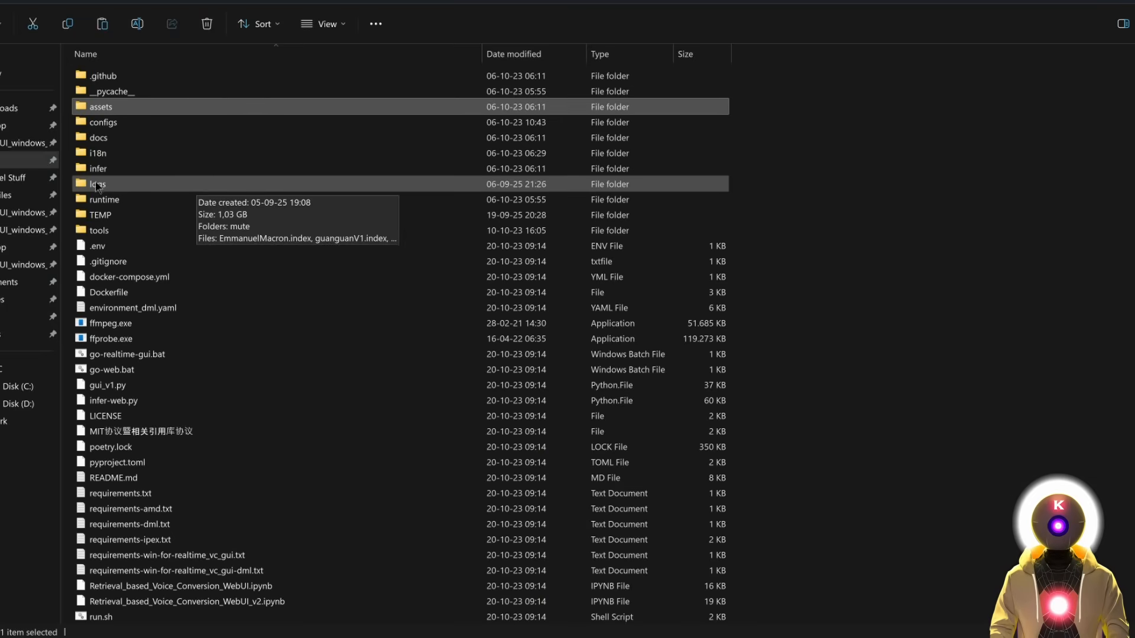
double_click(93, 188)
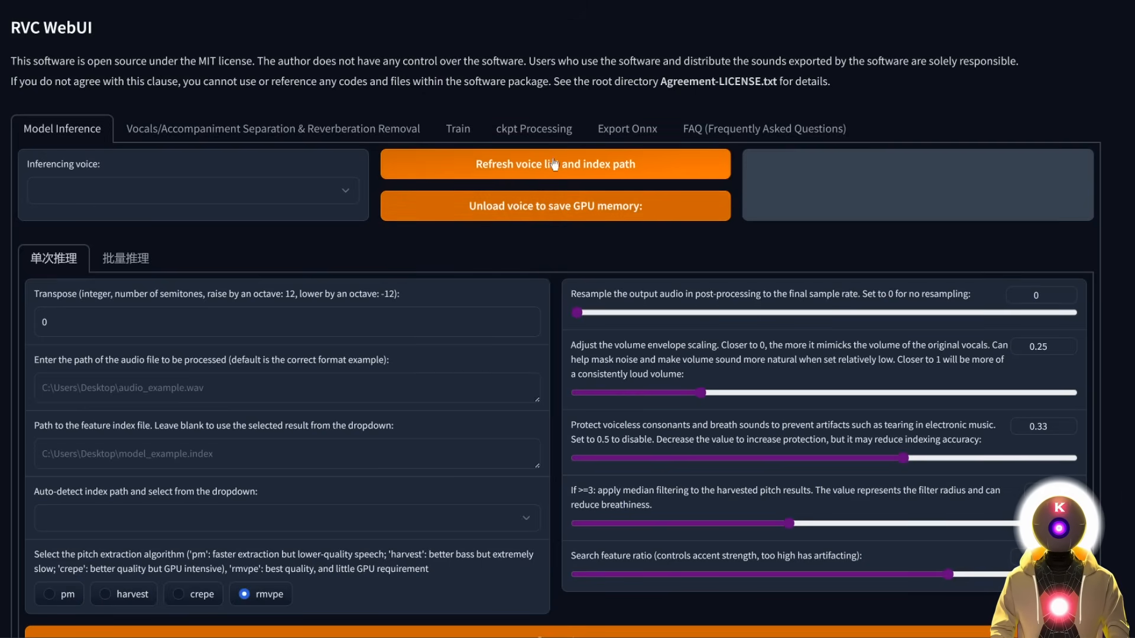
Load the Trump_e160_s7520.pth voice and pair it with the Trump v2 feature index.
left_click(279, 195)
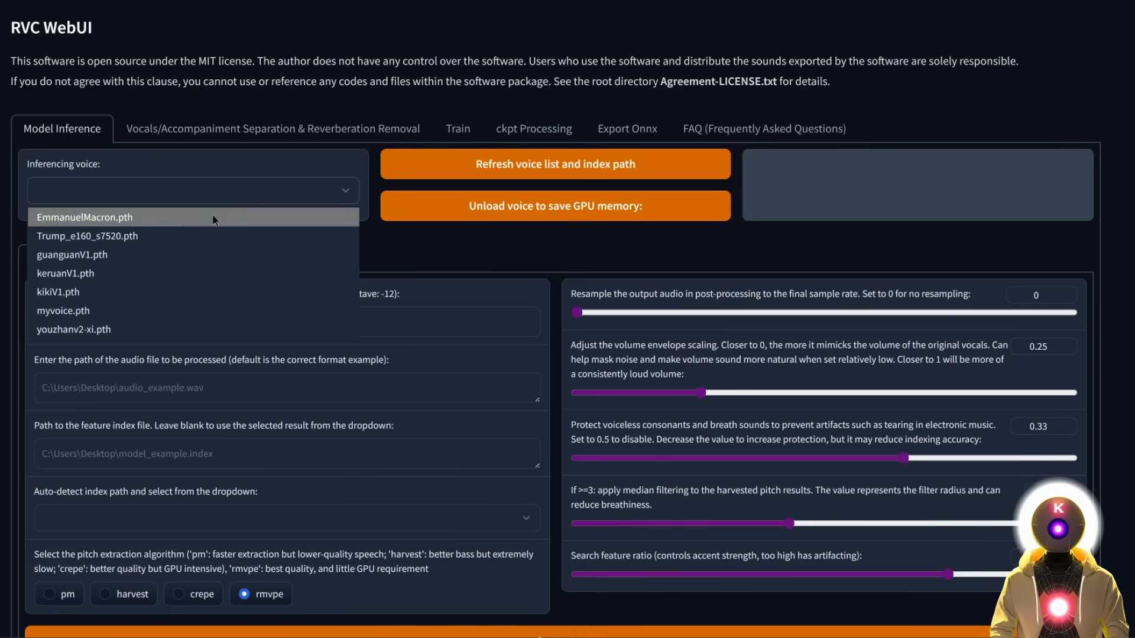
left_click(101, 237)
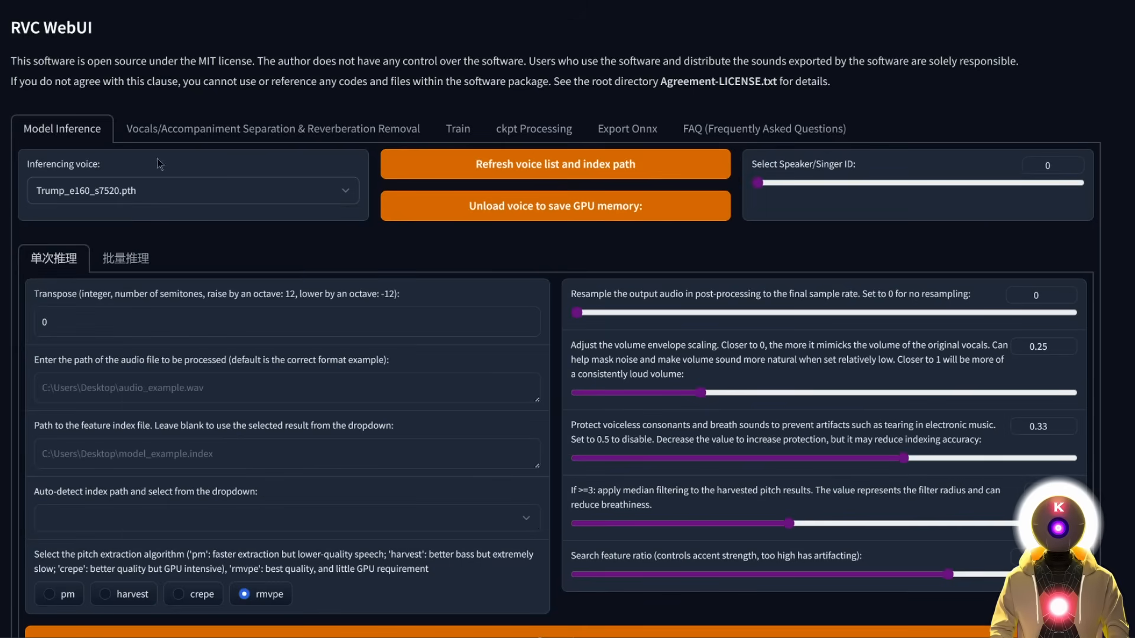
left_click(445, 524)
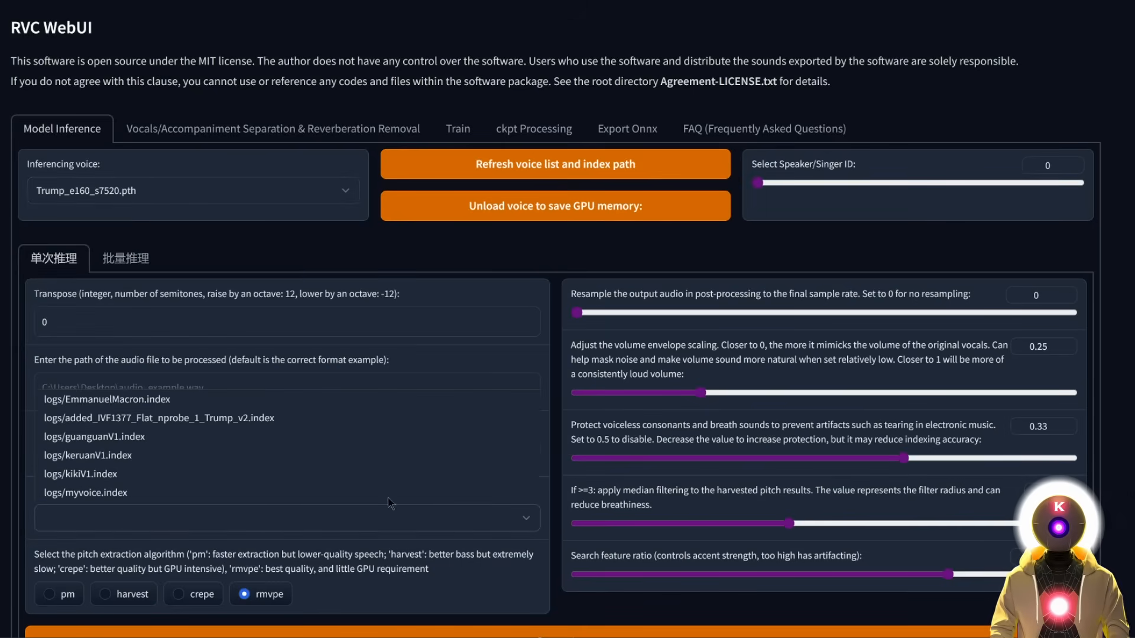
left_click(286, 426)
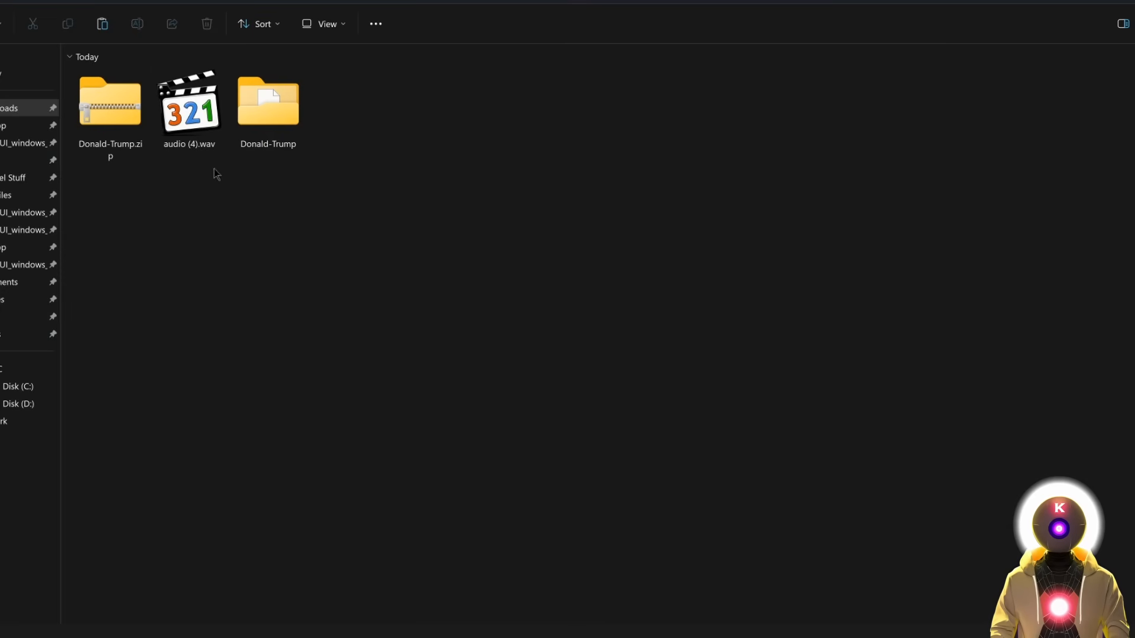
Paste the audio (4).wav path as input audio and convert it with the Trump voice.
right_click(182, 117)
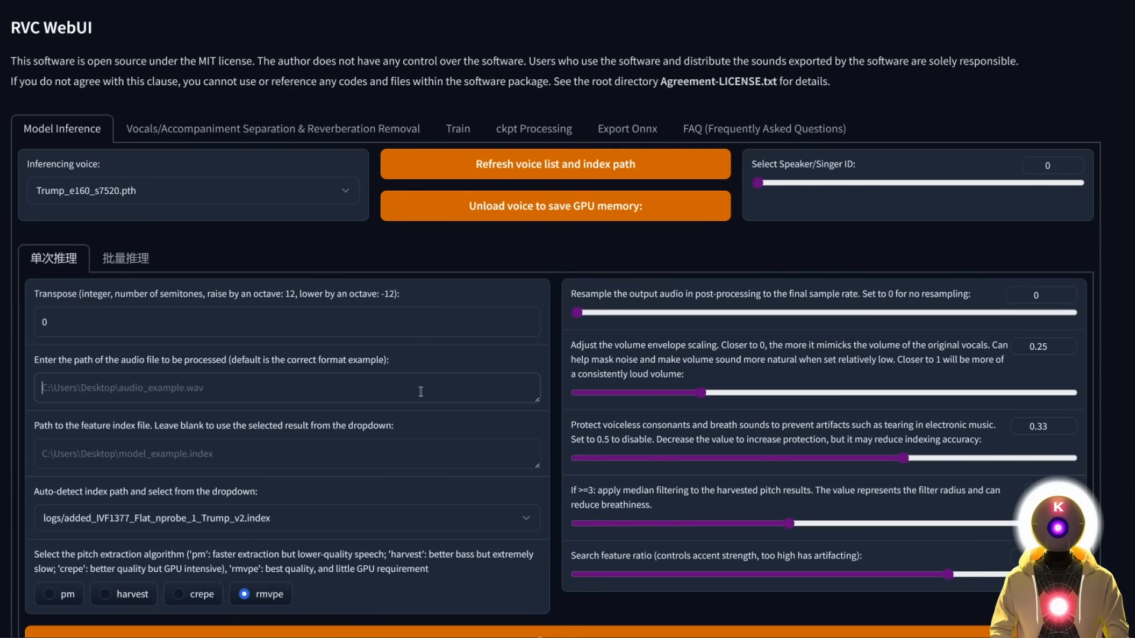
type("\"C:\\Users\\ohmni\\Downloads\\New folder\\audio (4).wav\"")
scroll(471, 368, "down", 1)
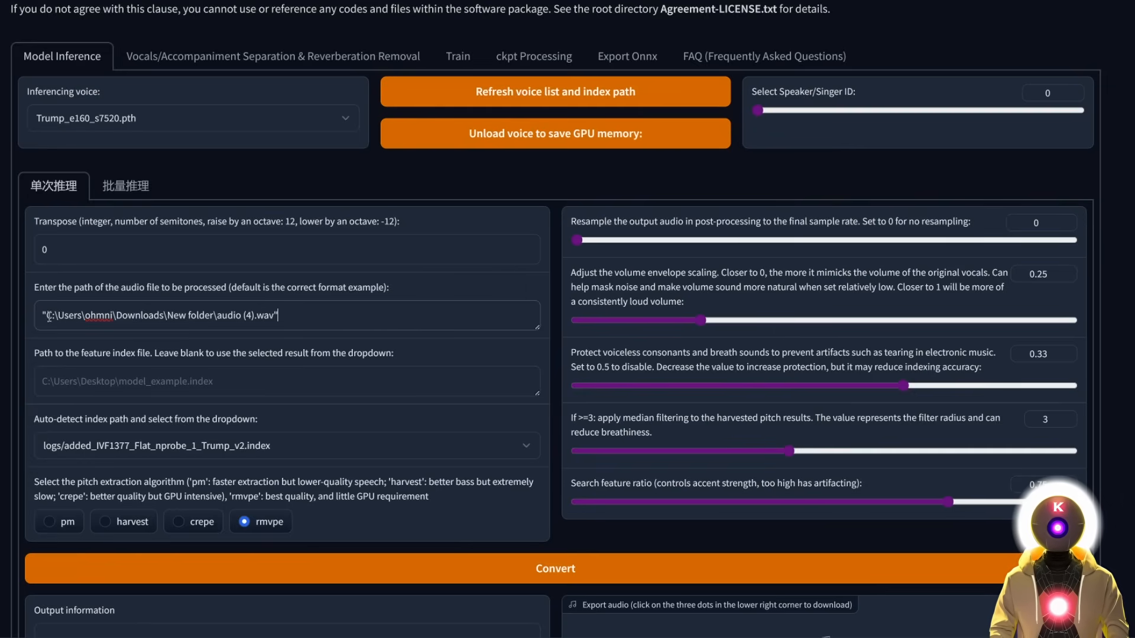
scroll(459, 267, "down", 3)
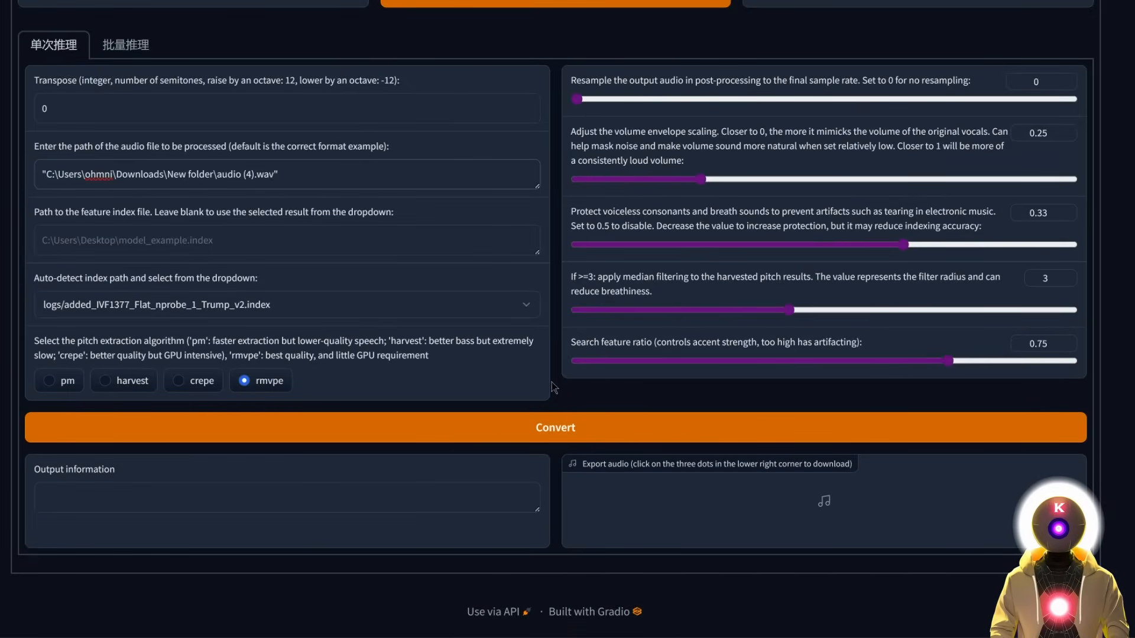
left_click(691, 427)
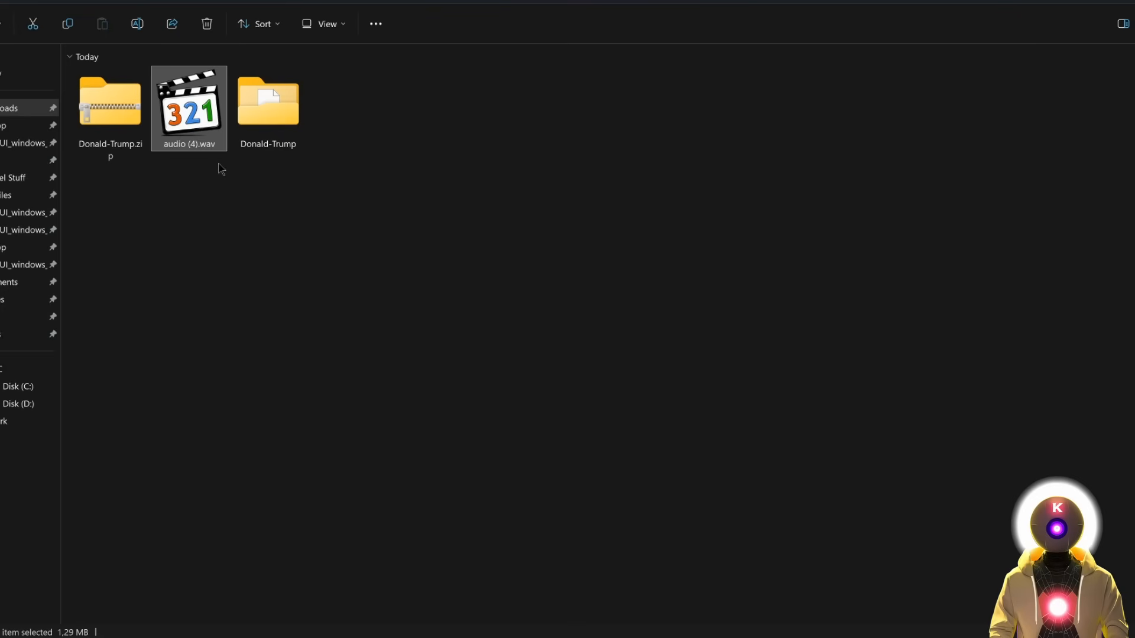
Play the original audio (4).wav recording in Media Player Classic.
double_click(203, 117)
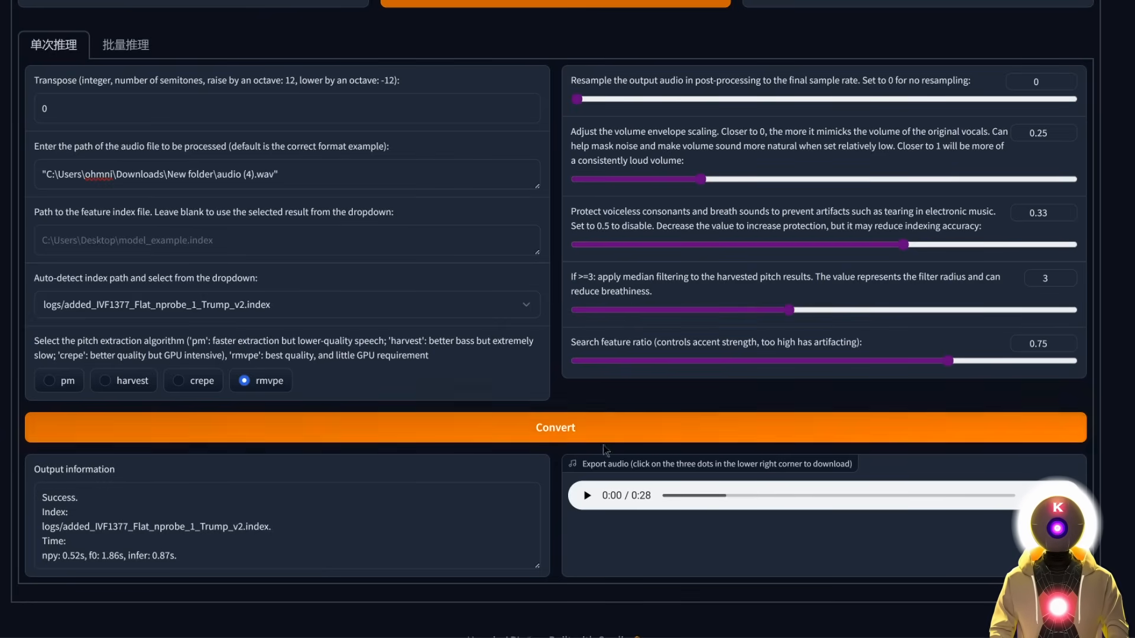
Play the 28-second Trump-voice conversion on the Export audio player.
left_click(588, 496)
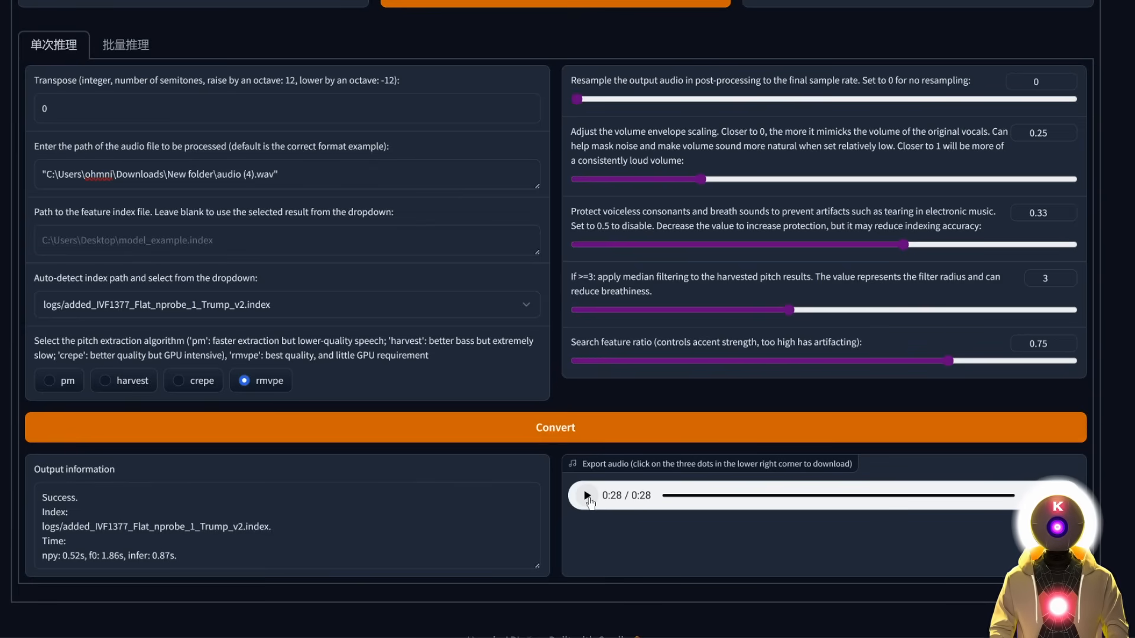
scroll(447, 239, "up", 4)
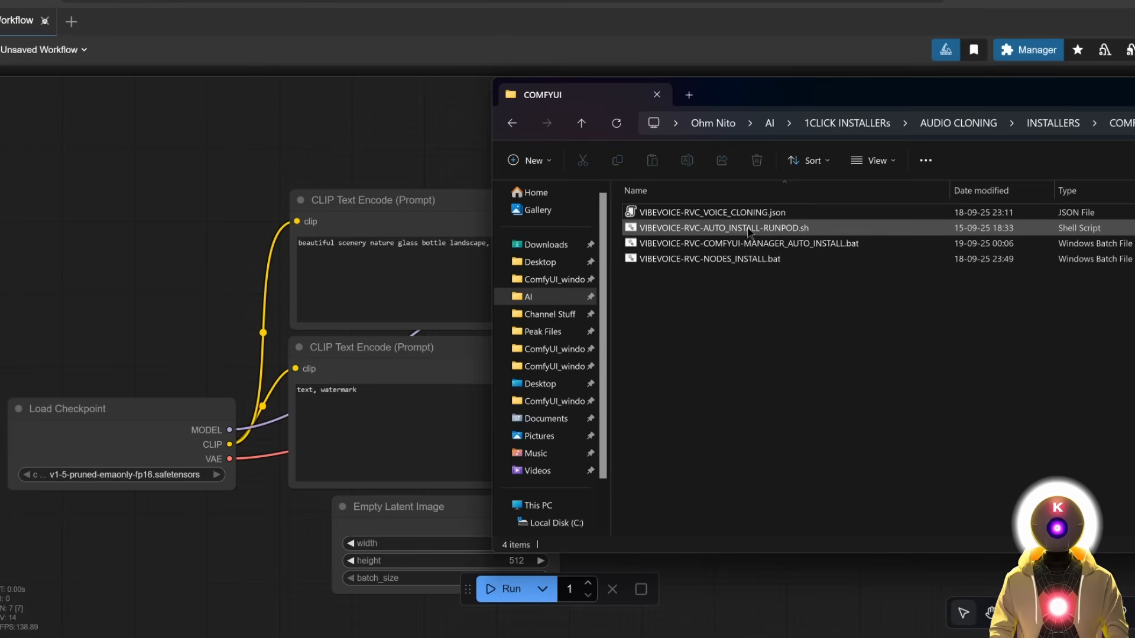
Drop VIBEVOICE-RVC_VOICE_CLONING.json onto the canvas and inspect its speaker, VibeVoice and ENABLE RVC nodes.
left_click_drag(704, 218, 132, 192)
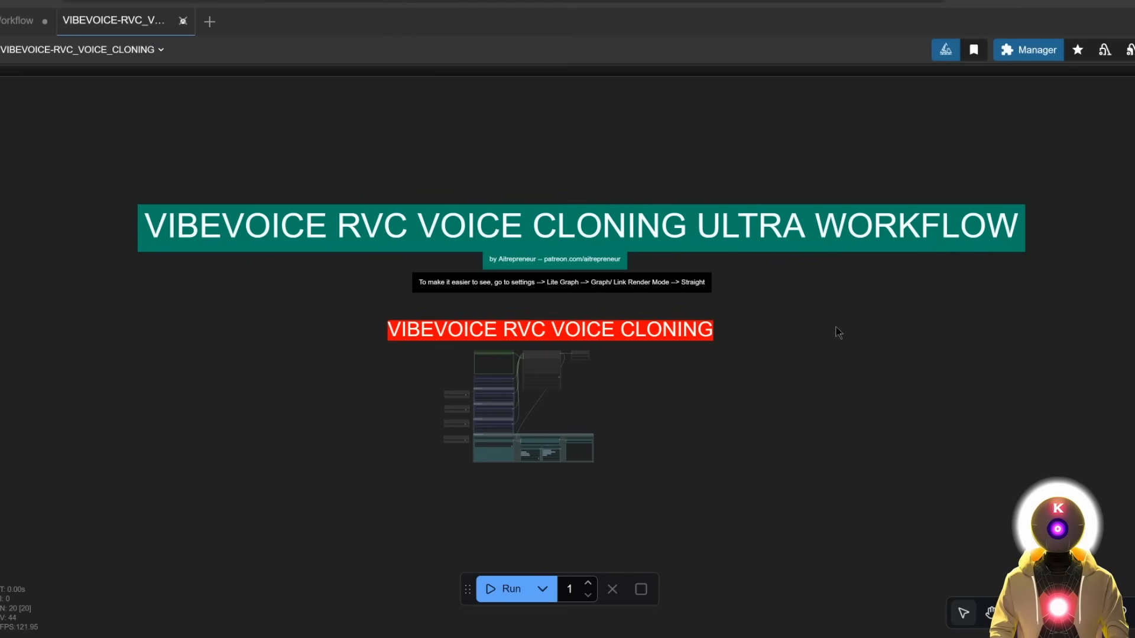
left_click_drag(687, 386, 764, 199)
scroll(624, 165, "up", 12)
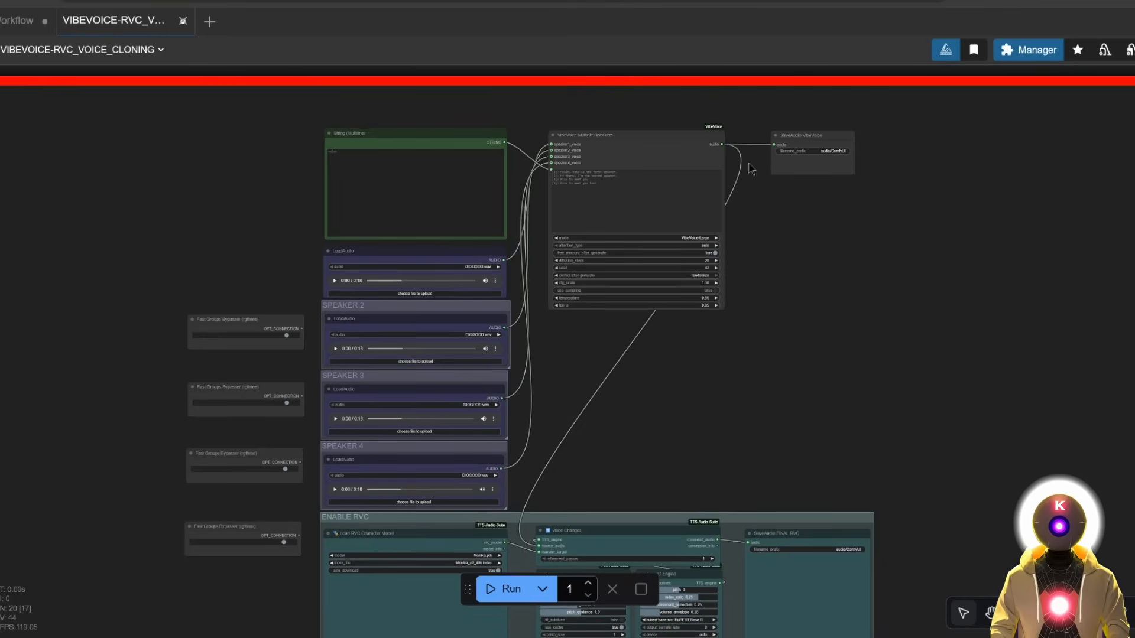
scroll(646, 335, "up", 2)
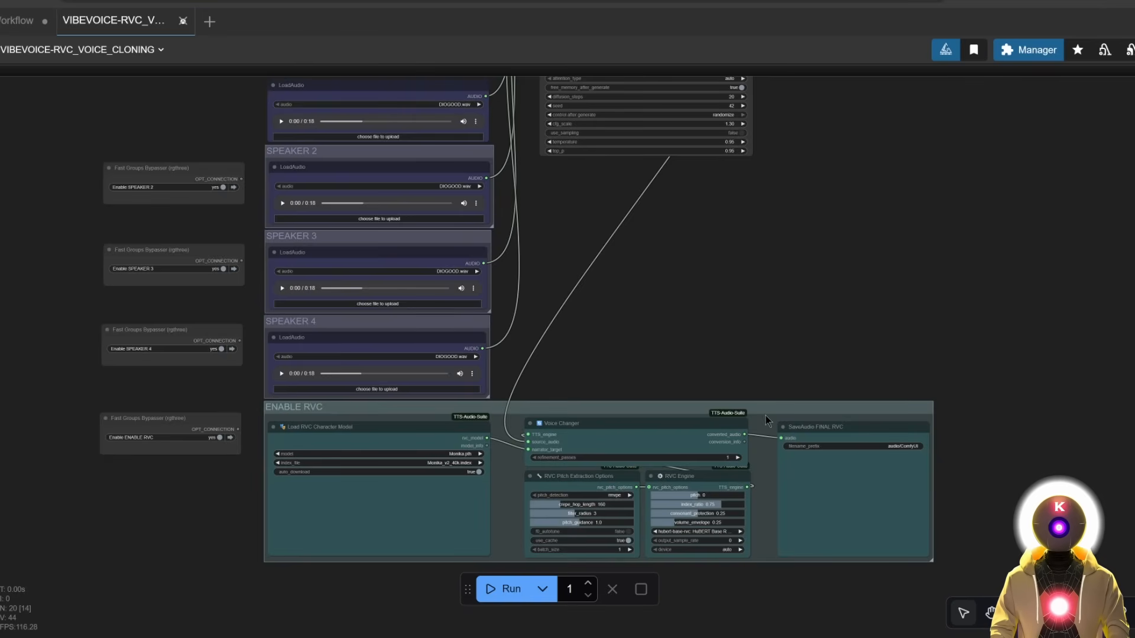
left_click_drag(791, 266, 801, 414)
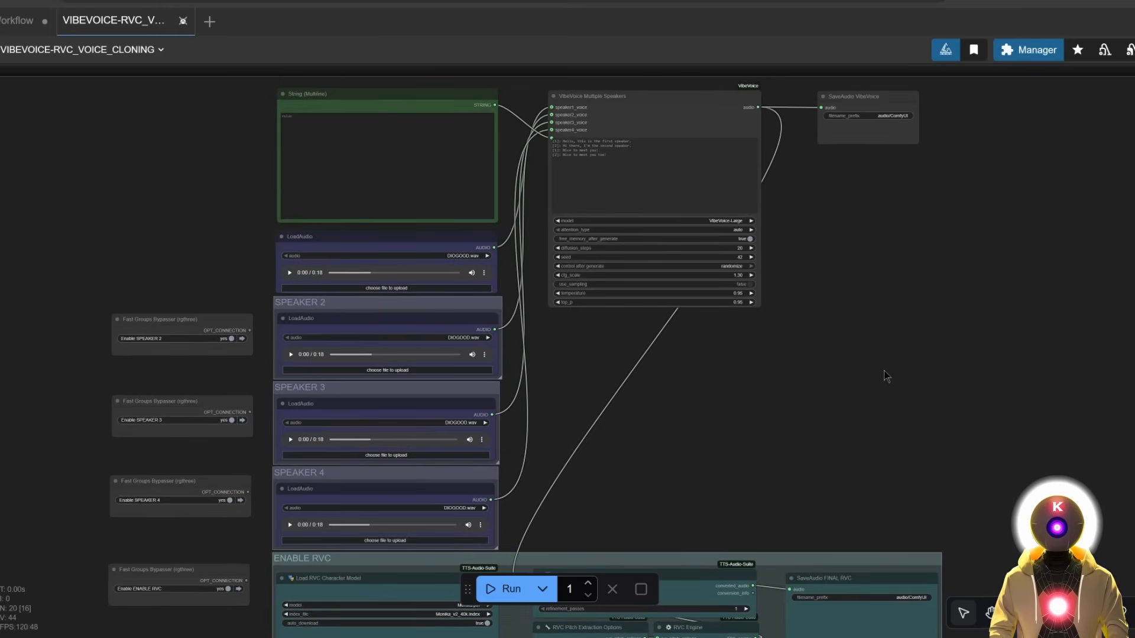
scroll(887, 380, "down", 3)
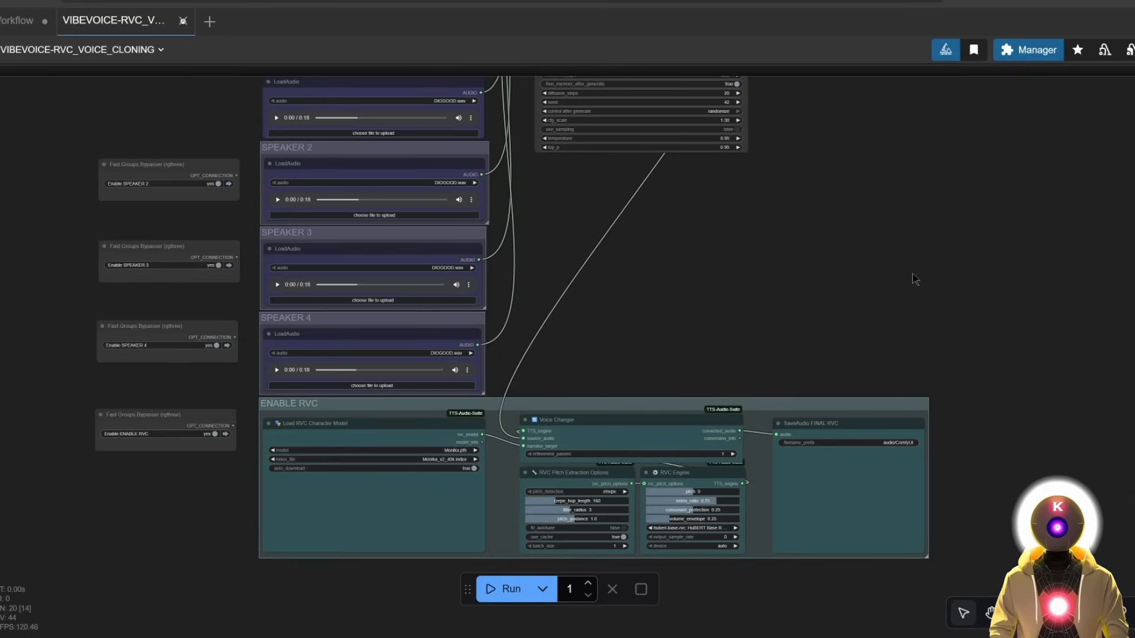
left_click_drag(732, 206, 728, 279)
scroll(728, 279, "up", 2)
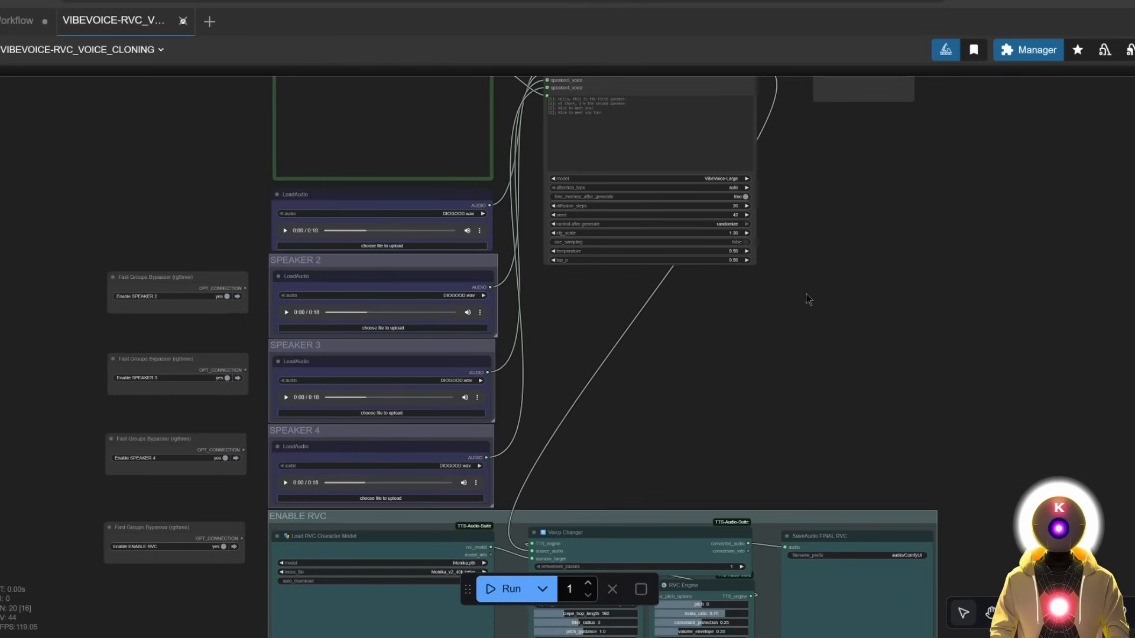
scroll(710, 288, "down", 3)
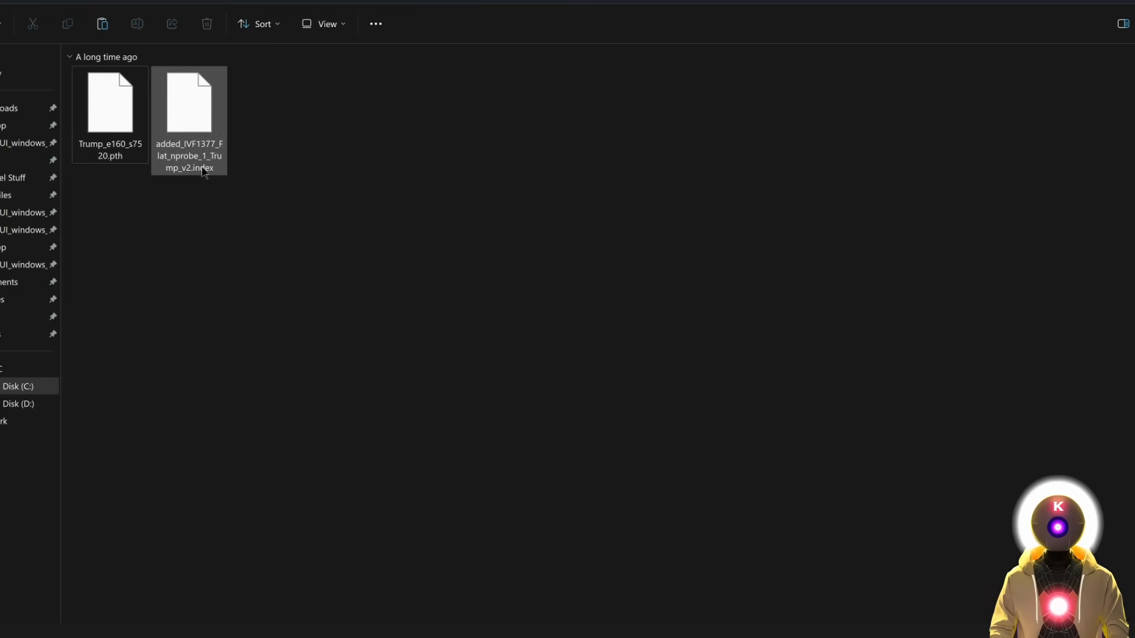
Paste both Trump model files into ComfyUI\models\TTS\RVC and move the .index file into the .index subfolder.
left_click_drag(388, 191, 74, 68)
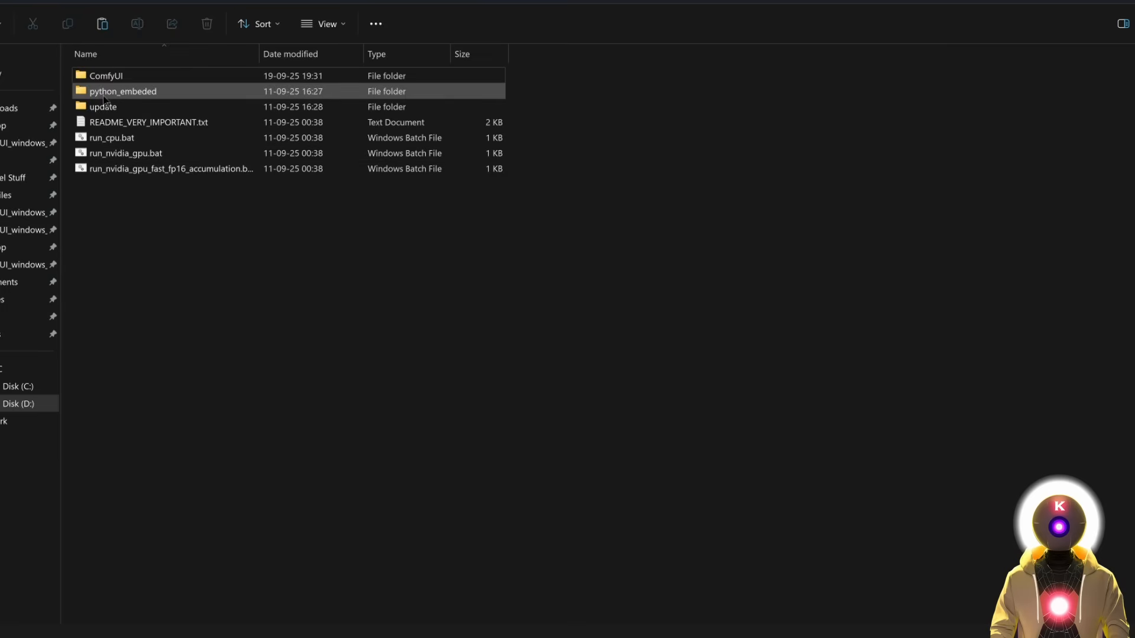
double_click(108, 79)
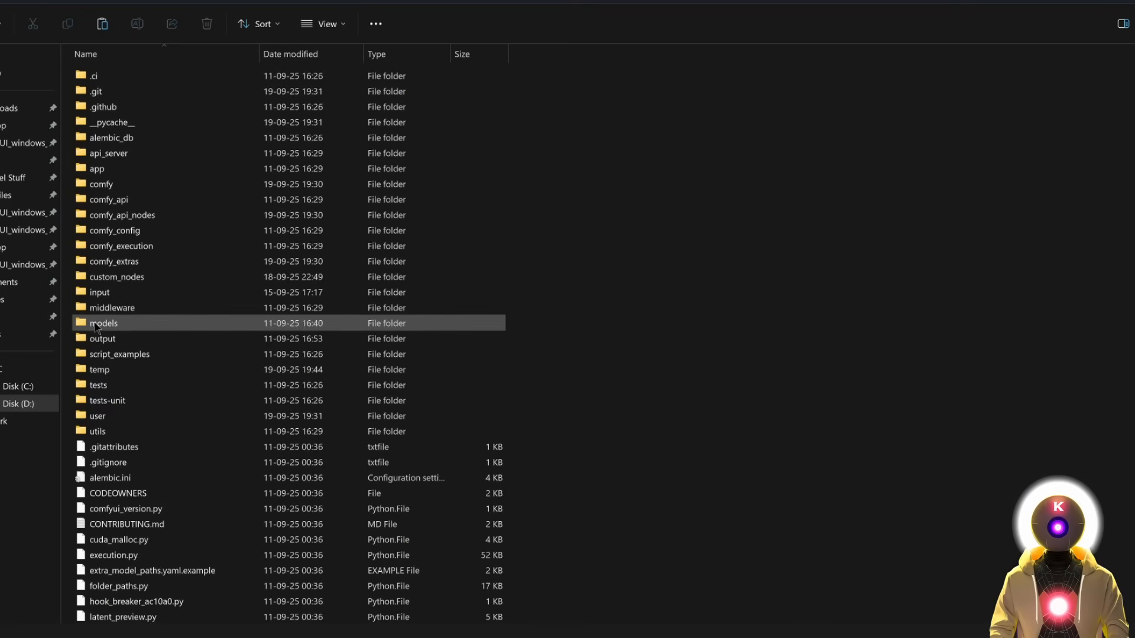
double_click(122, 323)
double_click(122, 323)
double_click(104, 91)
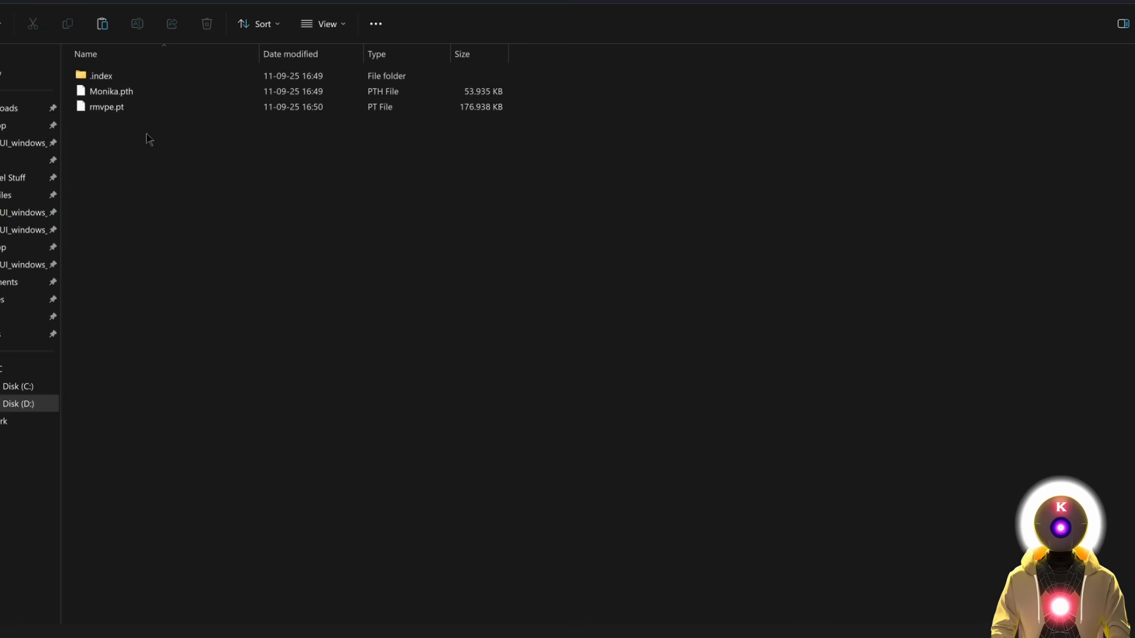
key("ctrl+v")
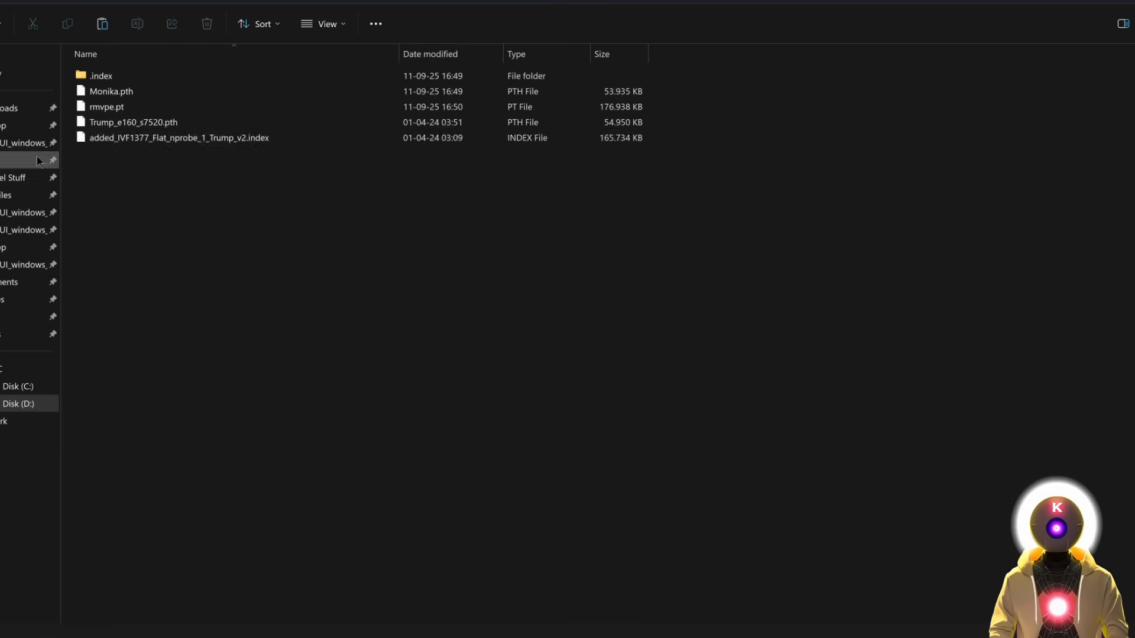
left_click_drag(130, 140, 100, 80)
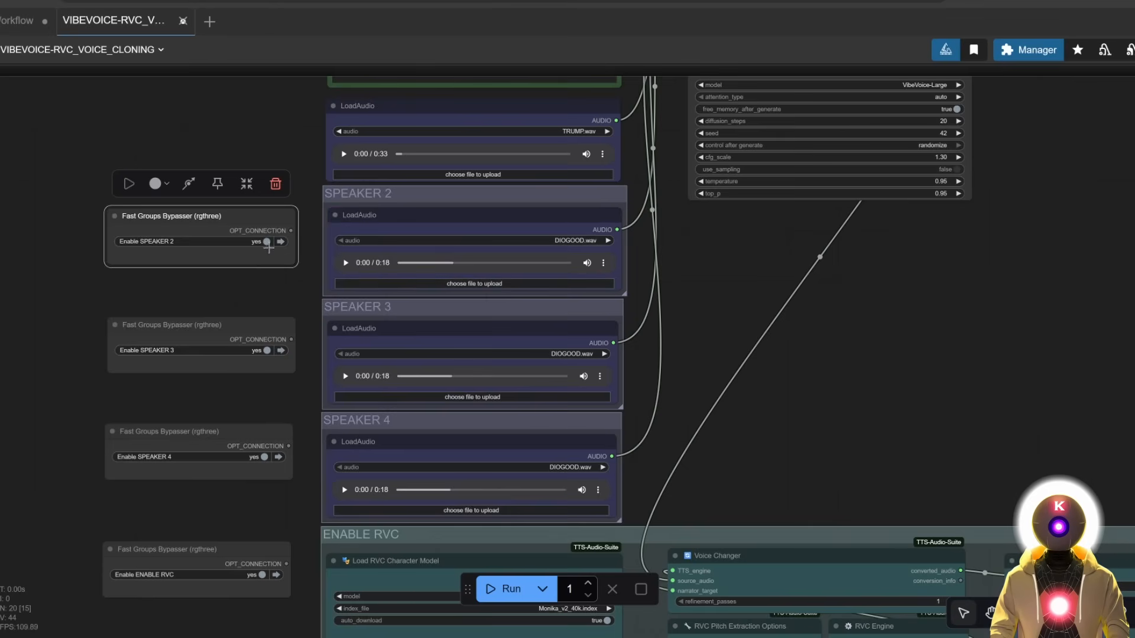
Bypass the SPEAKER 2, SPEAKER 3 and SPEAKER 4 groups.
left_click(265, 242)
left_click(270, 350)
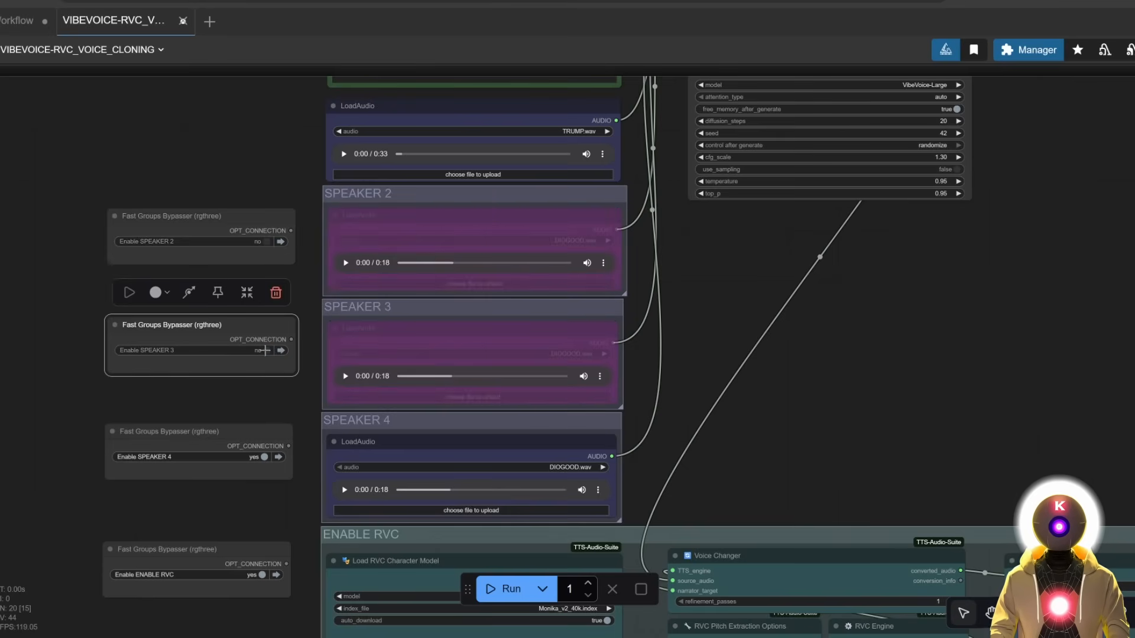
left_click(267, 457)
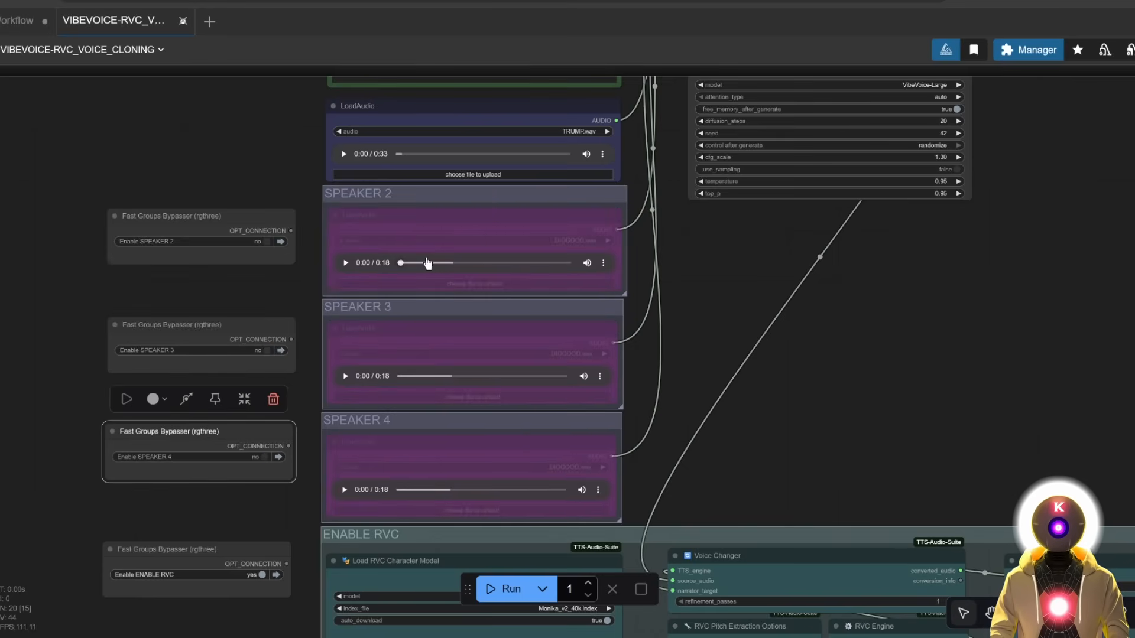
left_click(309, 255)
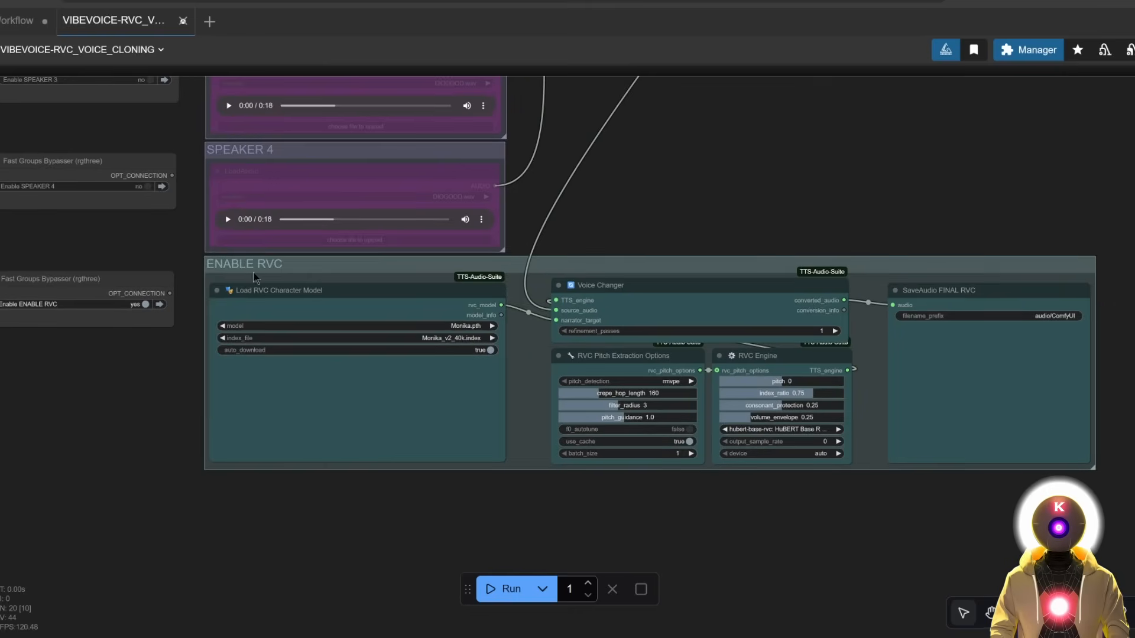
Set the RVC loader to Trump_e160_s7520.pth with its Trump_v2 index, and run the workflow.
left_click_drag(201, 298, 280, 286)
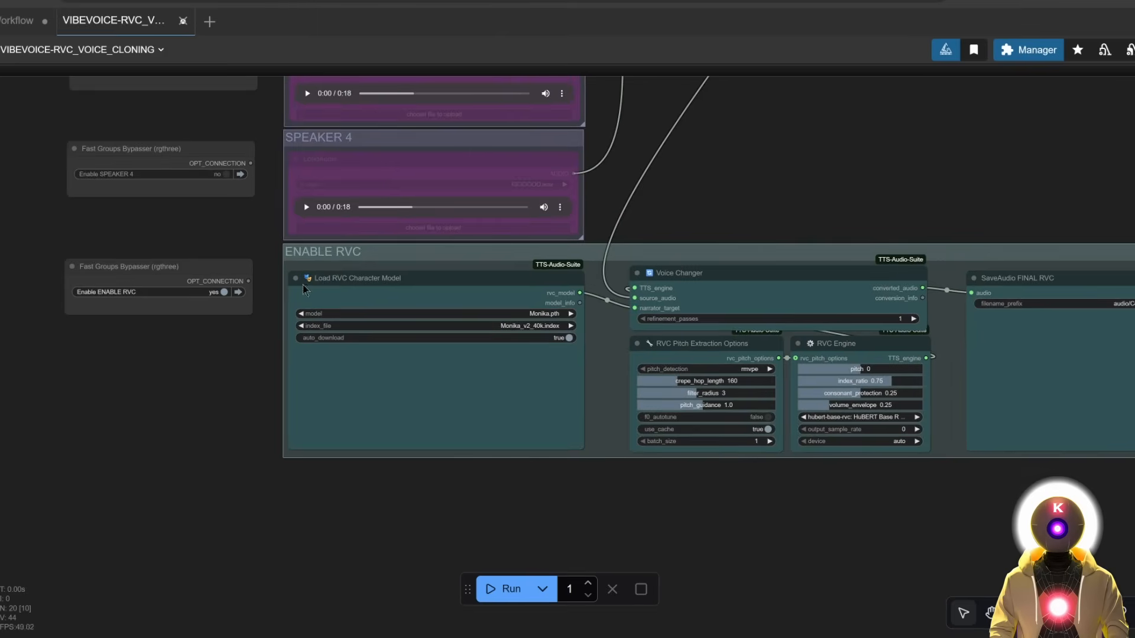
left_click(219, 294)
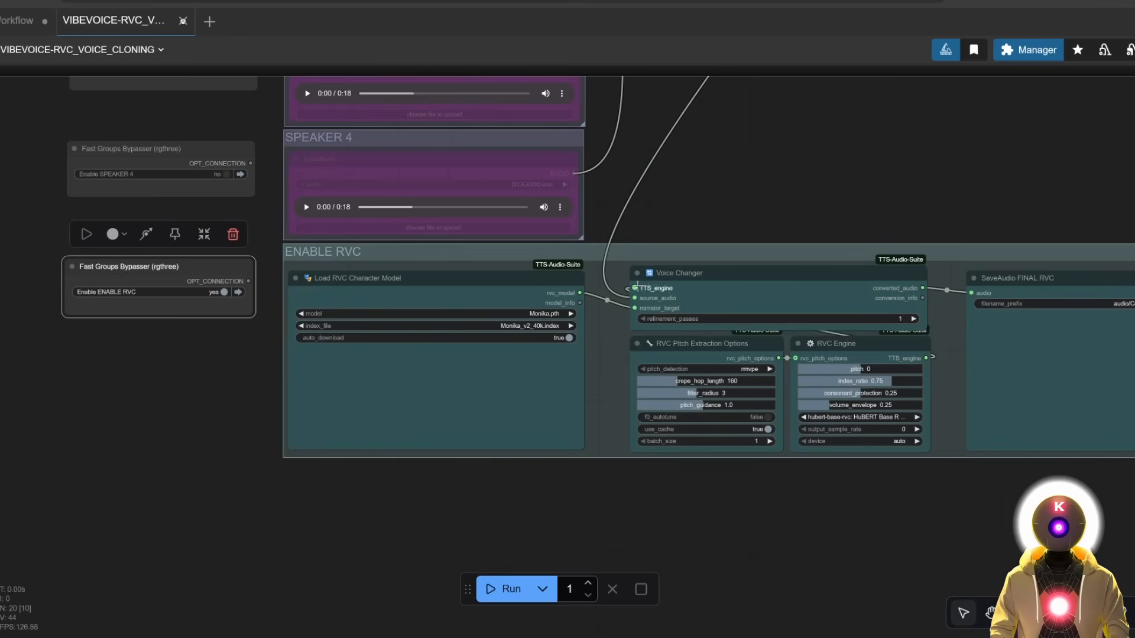
scroll(594, 353, "up", 3)
left_click(525, 304)
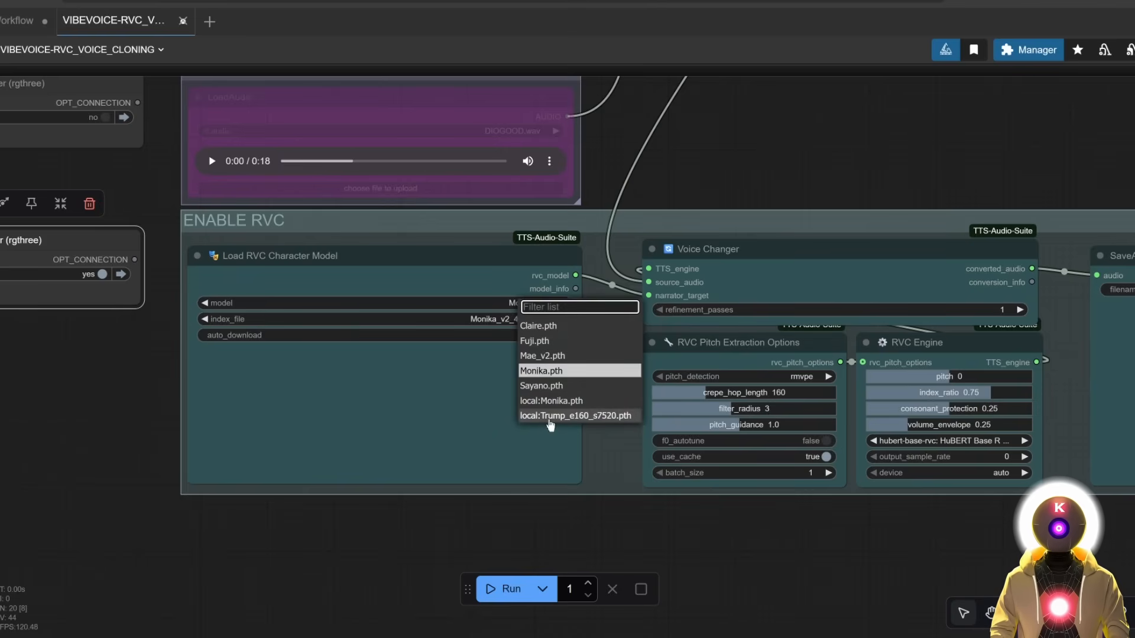
left_click(544, 416)
left_click(498, 323)
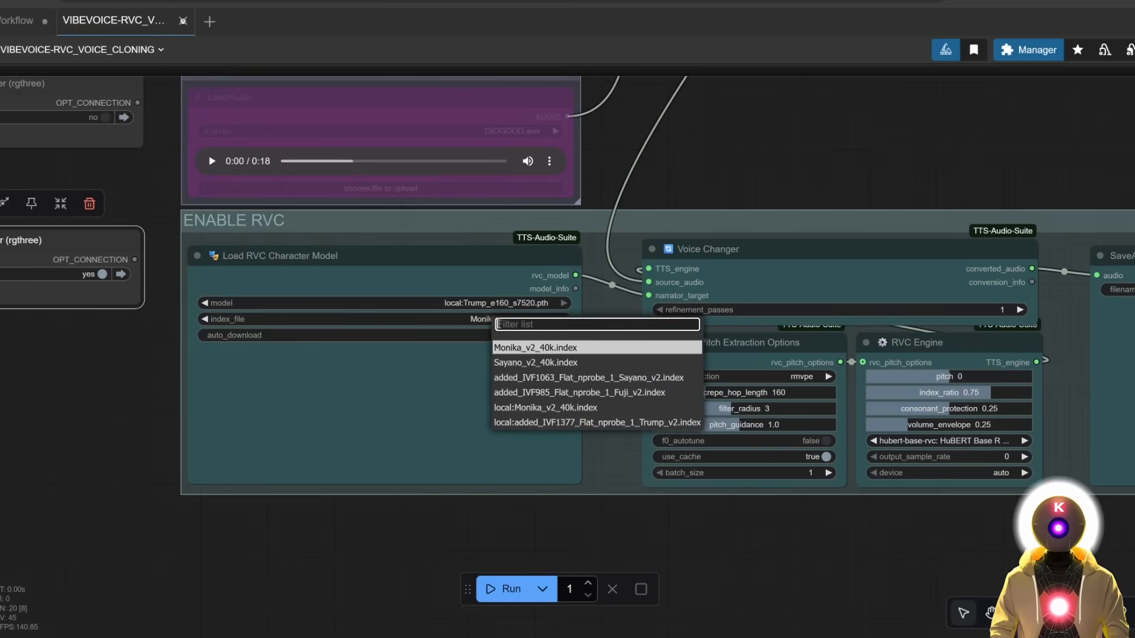
left_click(591, 423)
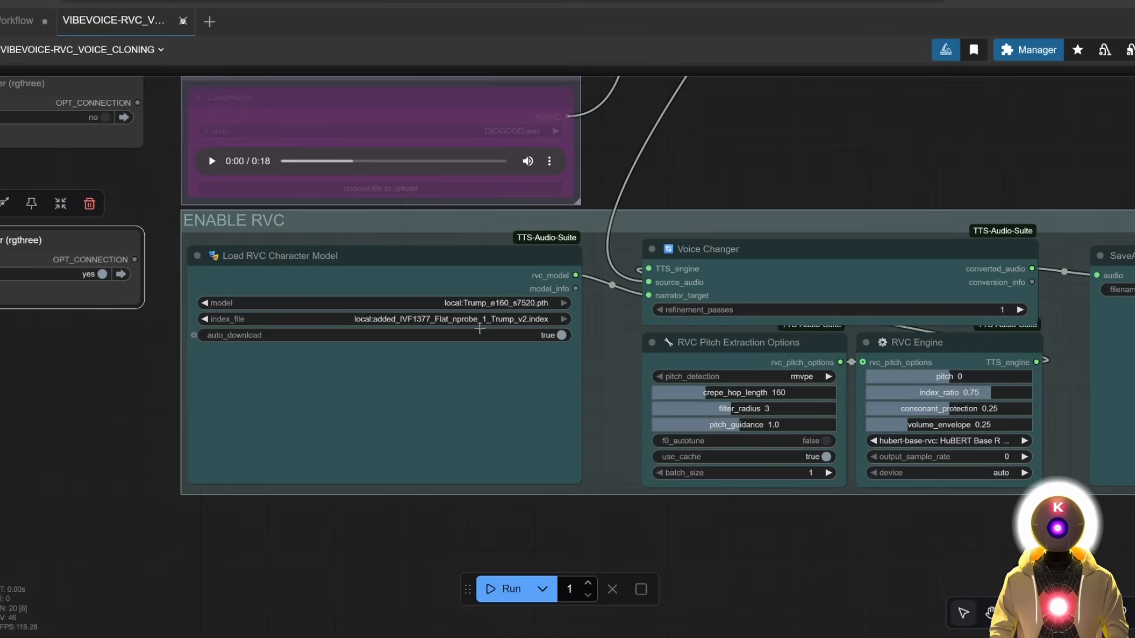
scroll(712, 324, "right", 5)
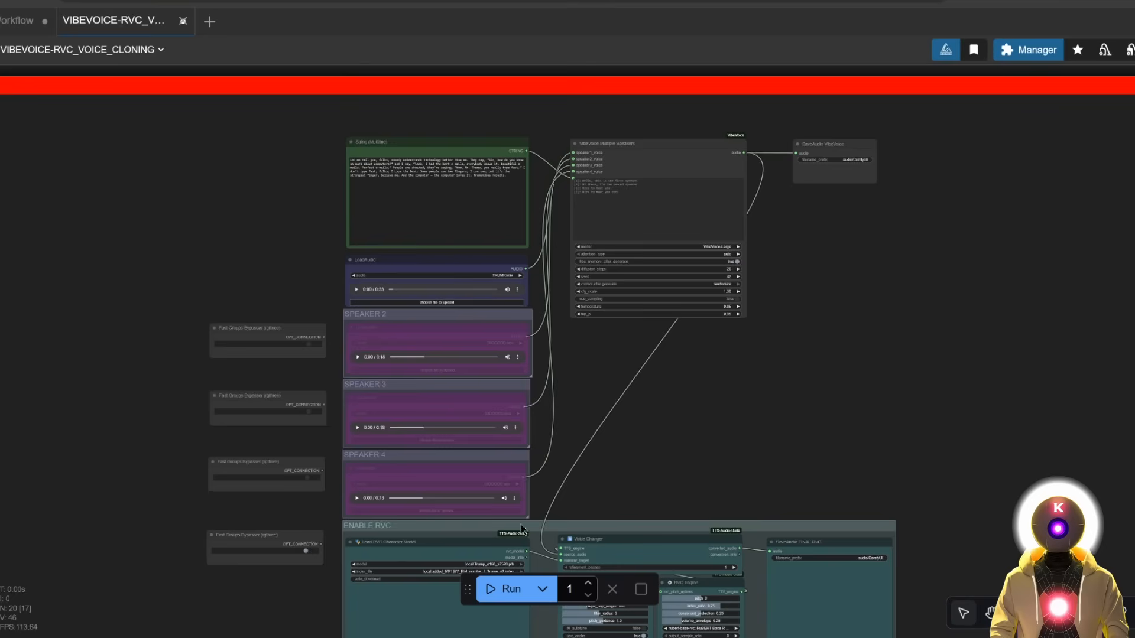
left_click(505, 589)
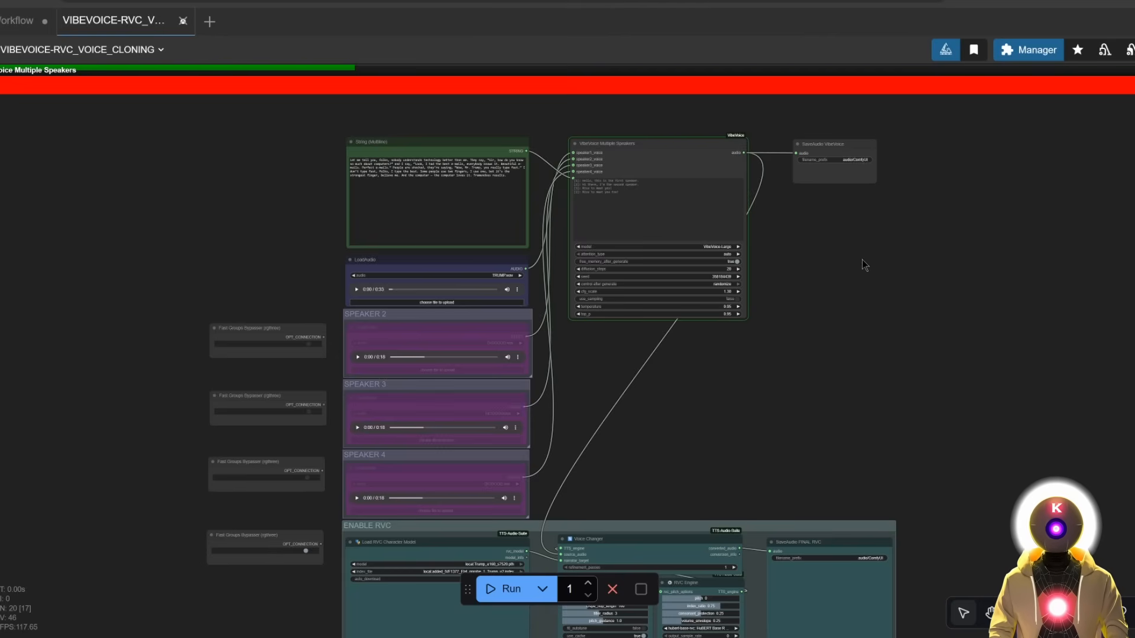
Select the SaveAudio VibeVoice node and play its 27-second speech clip.
left_click_drag(936, 358, 871, 350)
left_click_drag(829, 313, 835, 338)
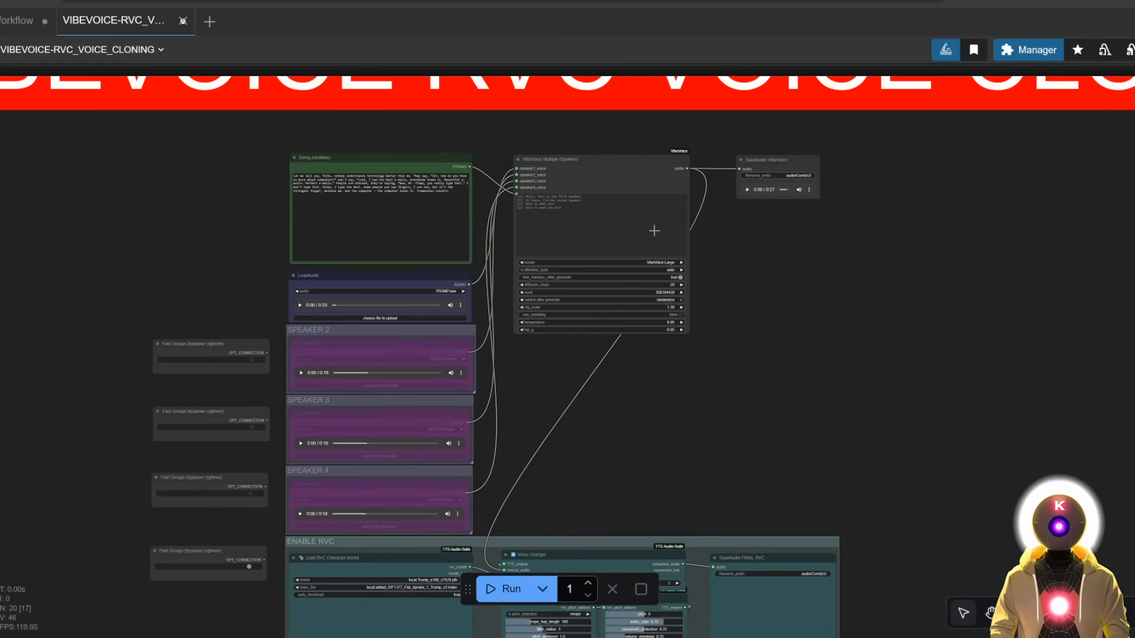
left_click(778, 162)
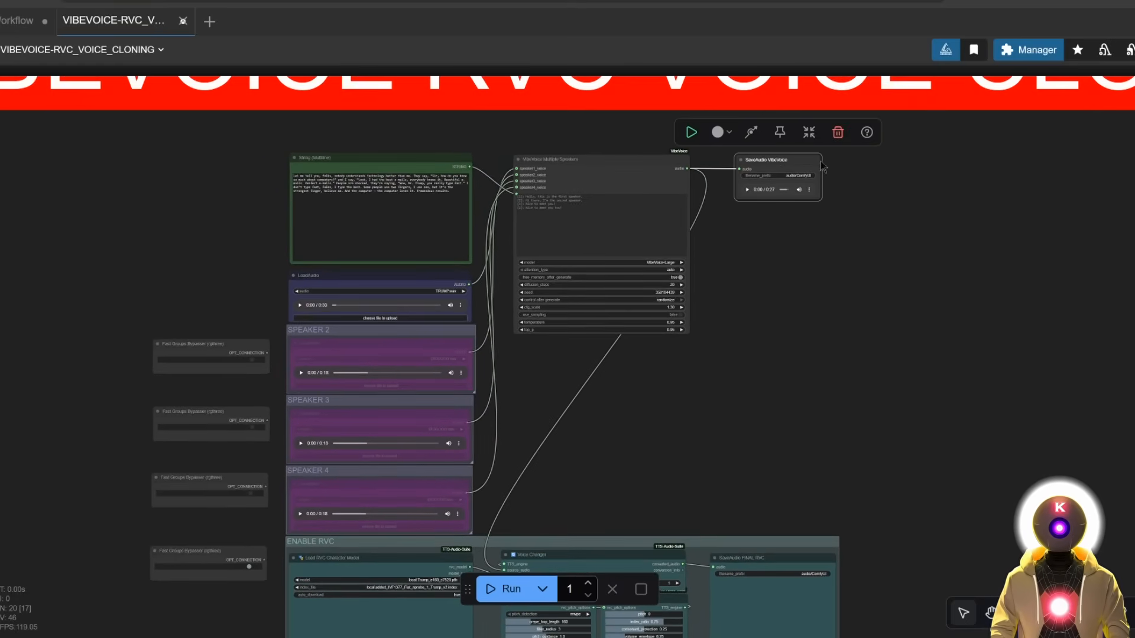
left_click_drag(801, 432, 776, 339)
left_click_drag(778, 191, 803, 266)
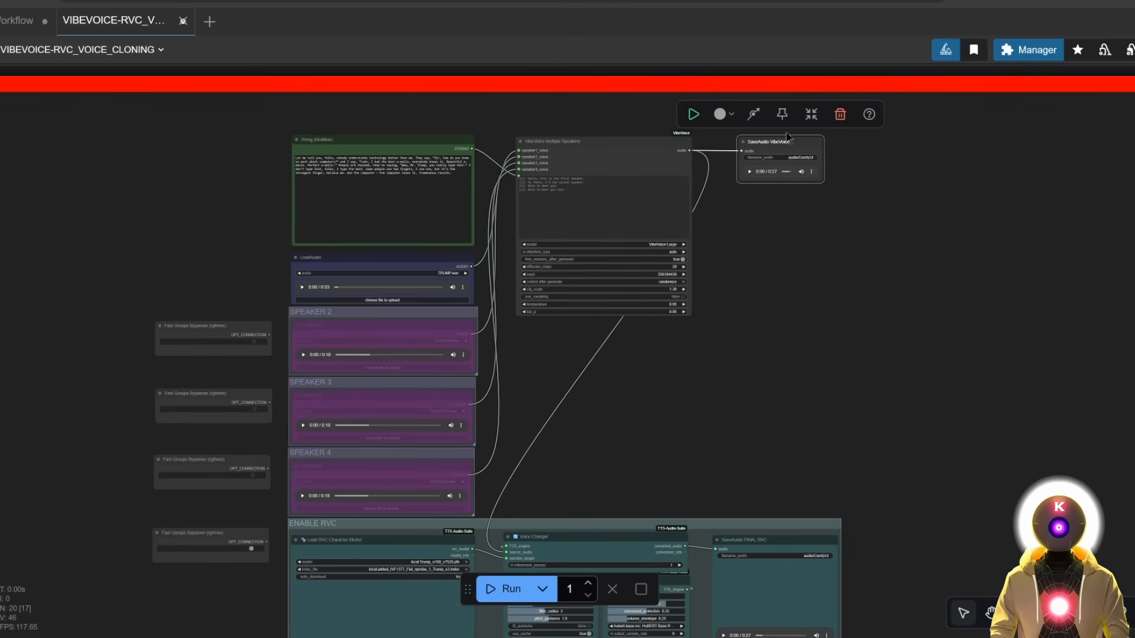
left_click_drag(779, 342, 738, 233)
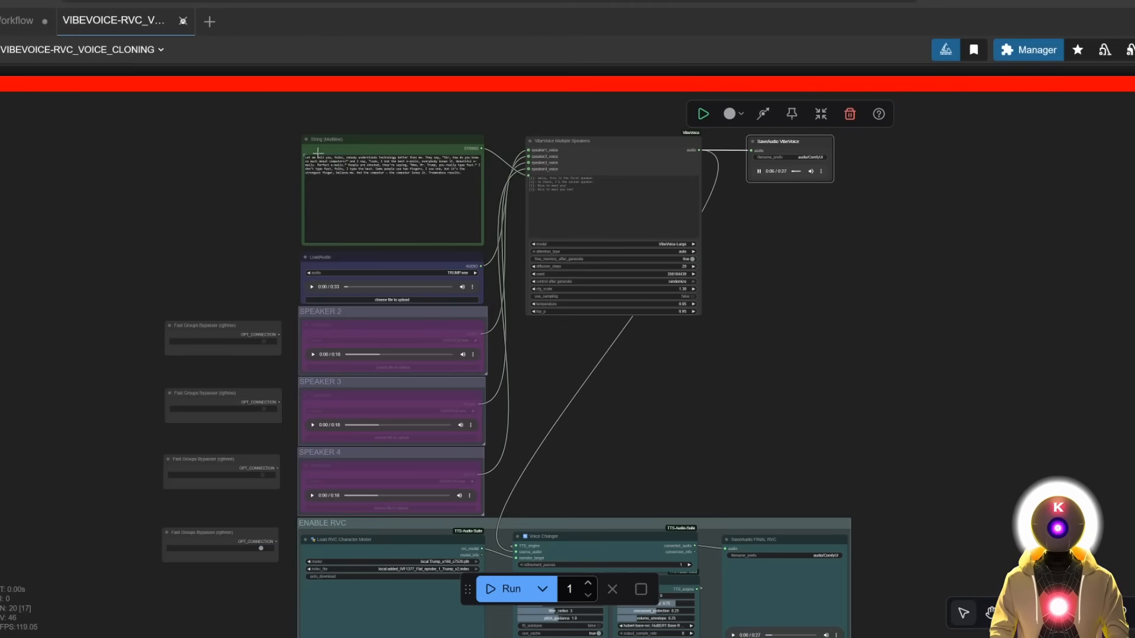
scroll(326, 153, "up", 5)
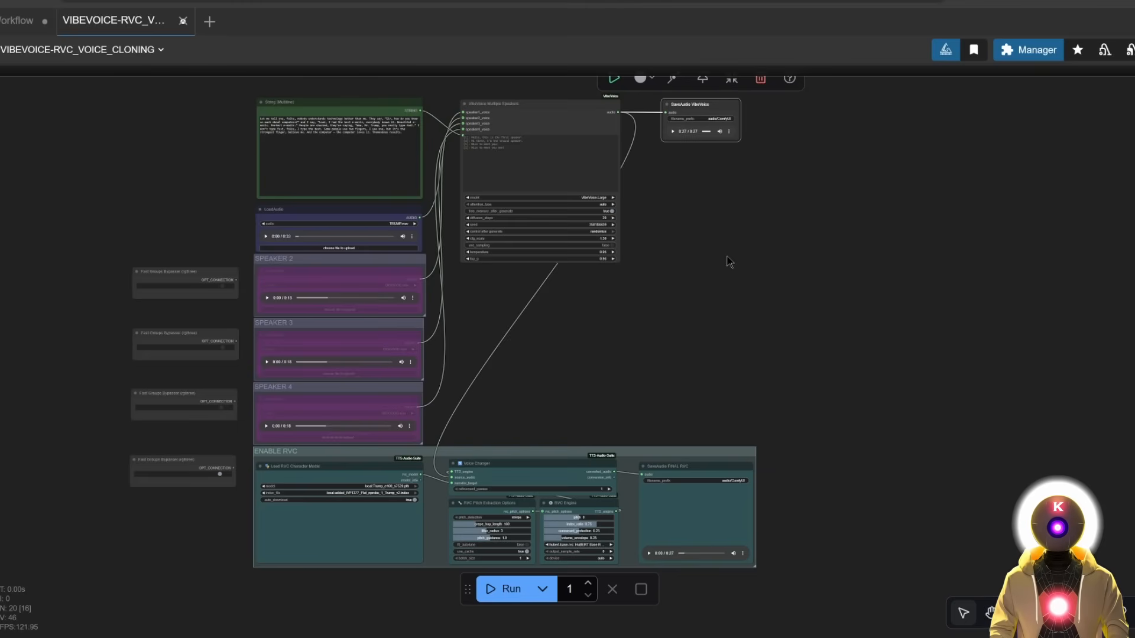
Play the converted clip on the SaveAudio FINAL RVC player.
left_click_drag(730, 261, 731, 177)
scroll(686, 500, "up", 4)
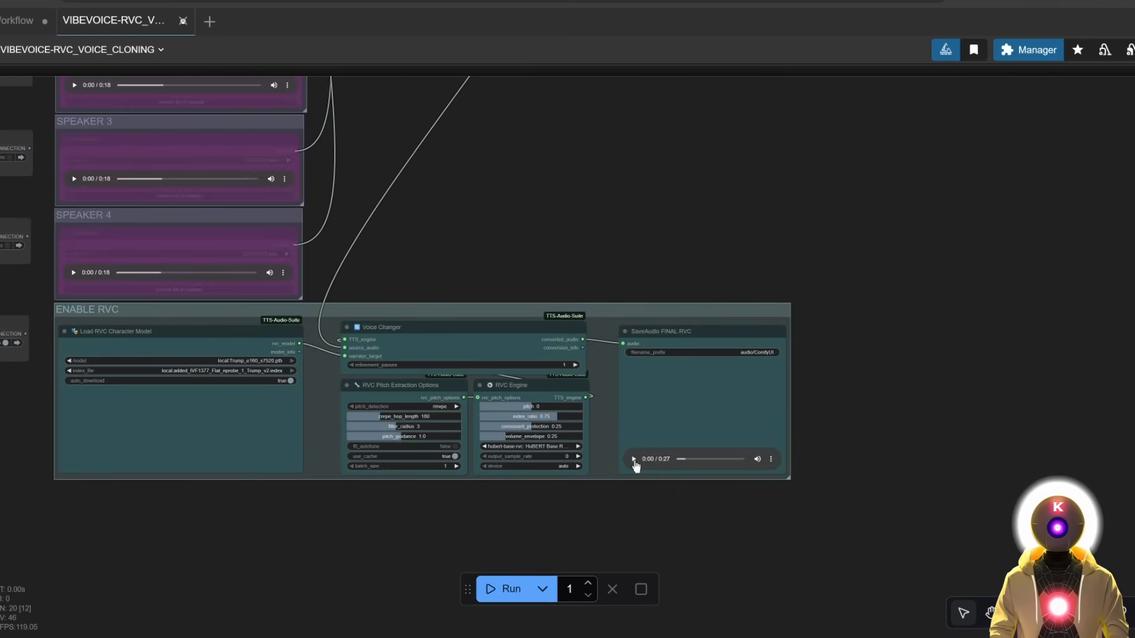
left_click(634, 460)
left_click(528, 248)
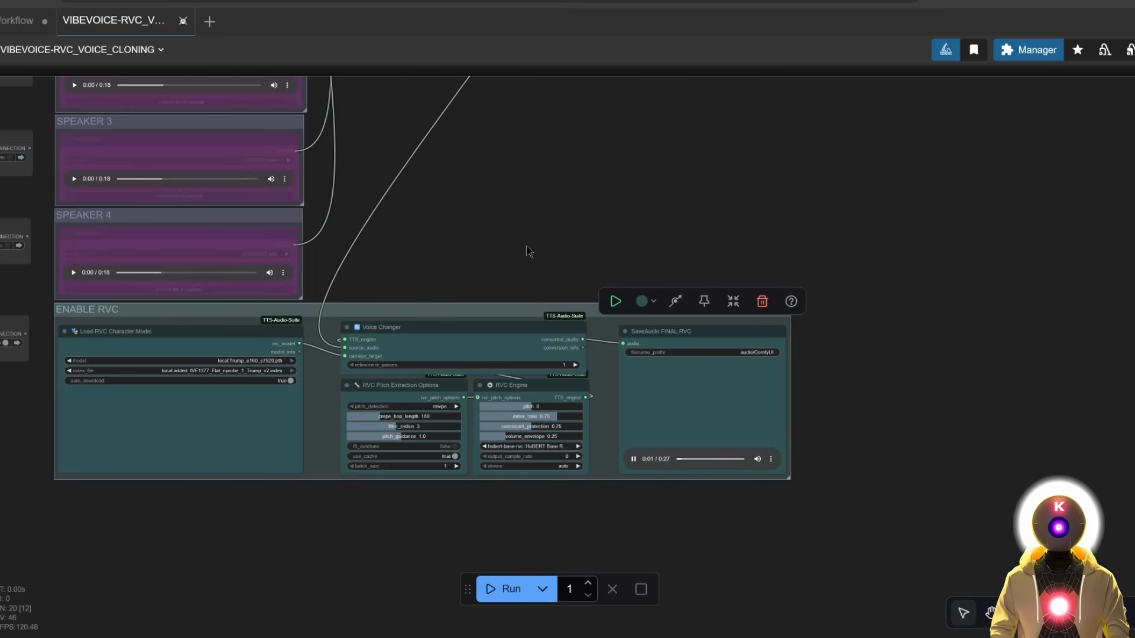
Return to the String (Multiline) node and click into the technology monologue script.
left_click_drag(499, 198, 597, 307)
left_click_drag(236, 113, 534, 270)
left_click_drag(429, 196, 416, 295)
scroll(607, 193, "up", 2)
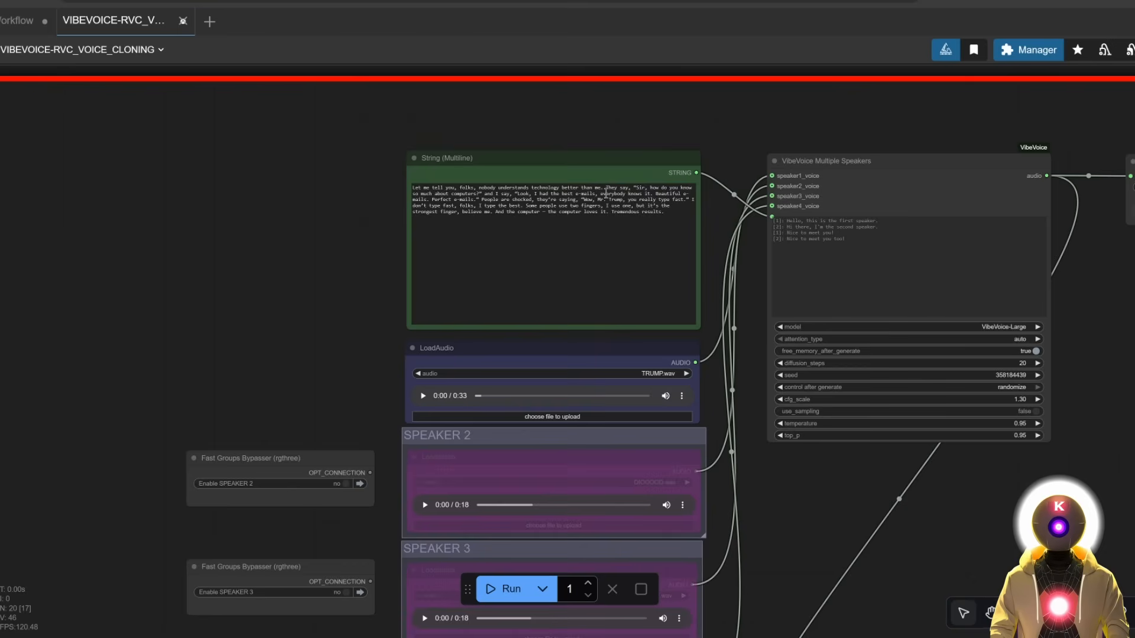
scroll(655, 185, "up", 1)
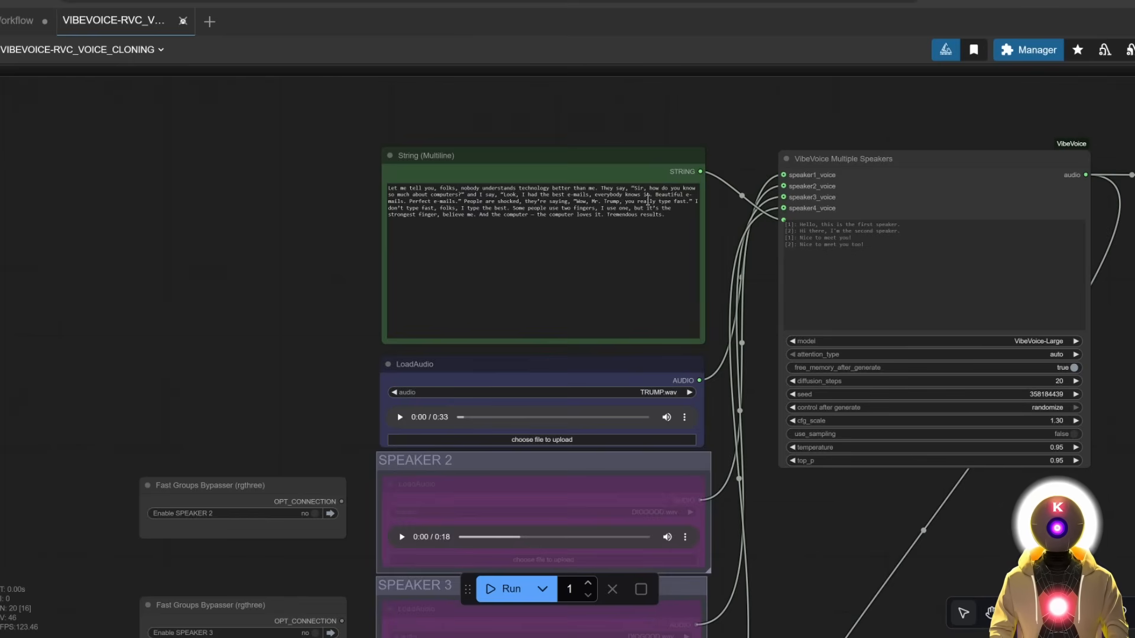
left_click(409, 201)
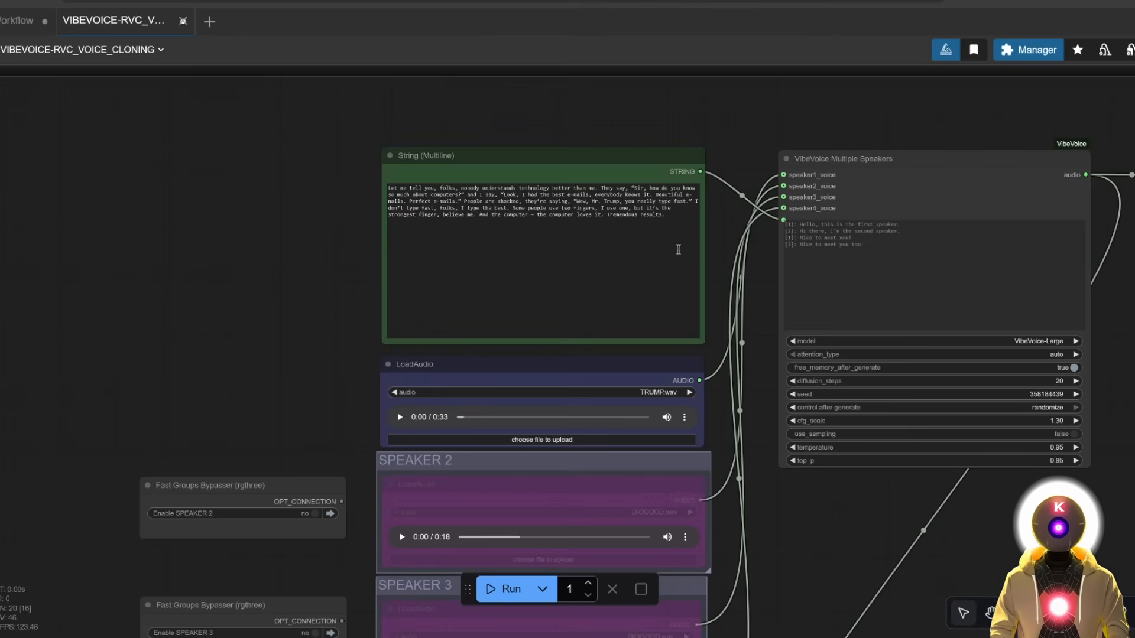
Drag the RVC Engine pitch slider from 0 to 3 and rerun the workflow.
scroll(772, 357, "down", 10)
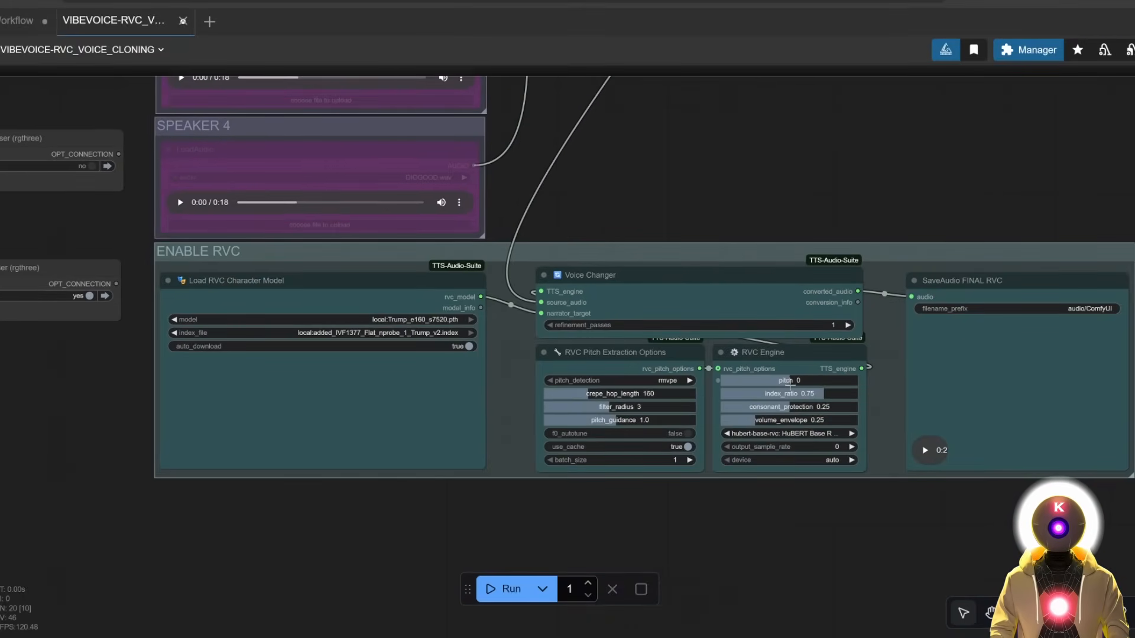
scroll(715, 363, "right", 5)
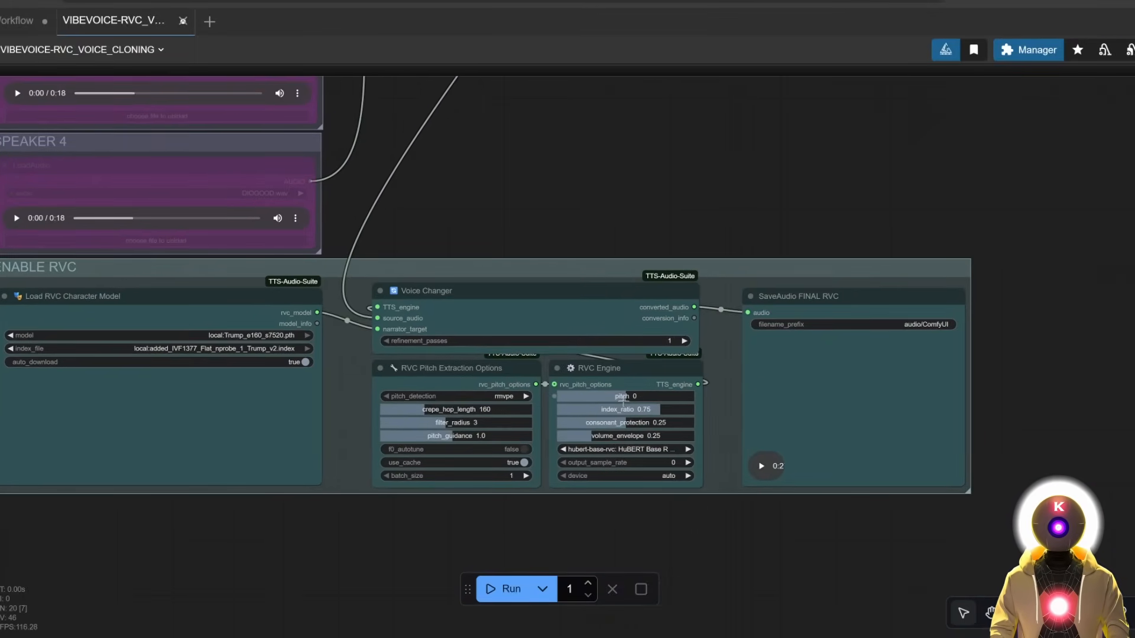
scroll(624, 402, "up", 3)
left_click_drag(627, 400, 644, 396)
left_click(499, 590)
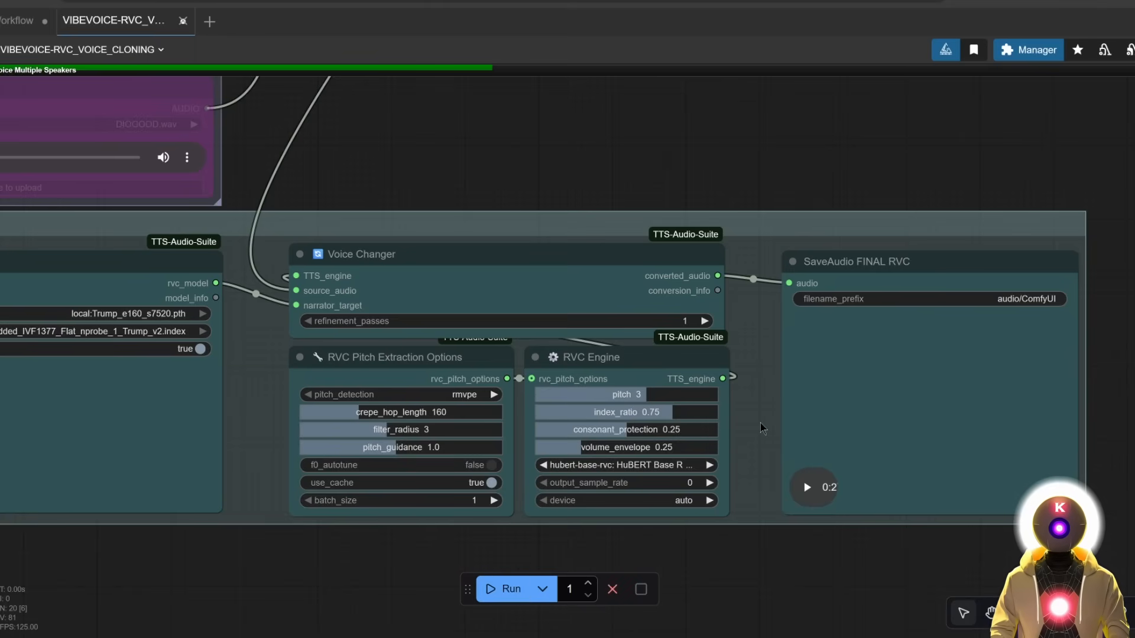
scroll(724, 232, "down", 4)
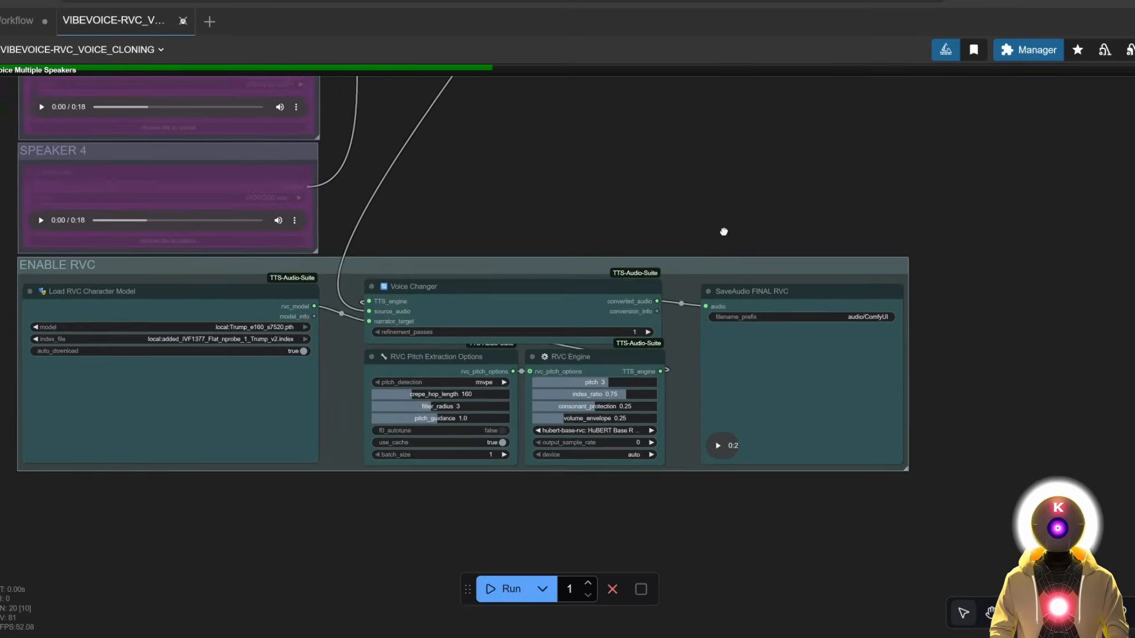
left_click_drag(723, 232, 728, 214)
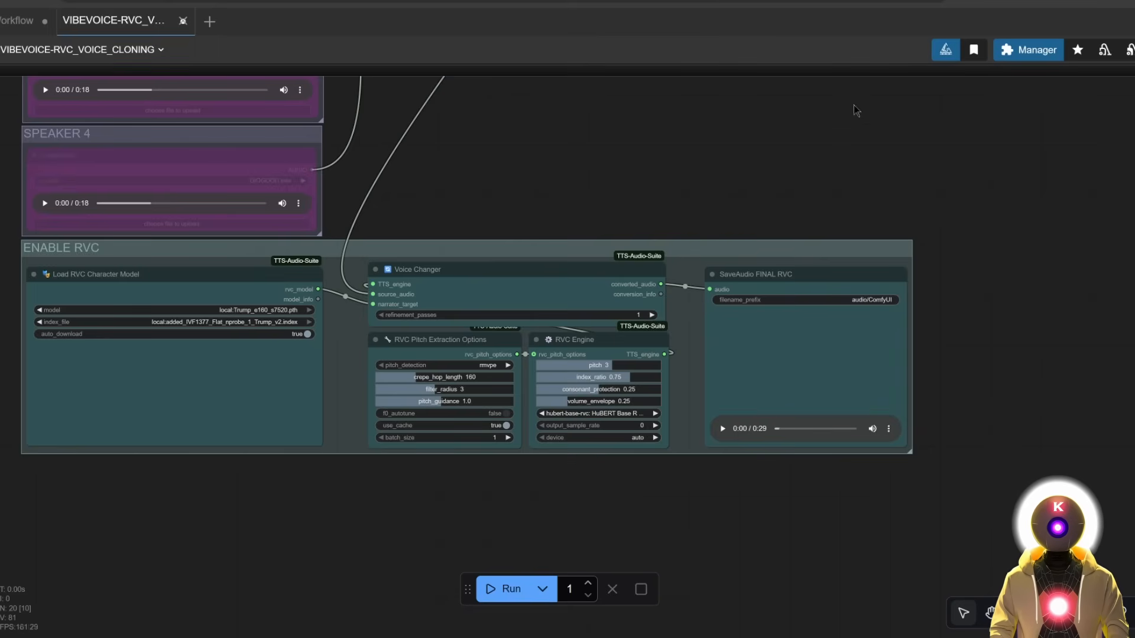
Play the 29-second pitch-shifted clip on the SaveAudio FINAL RVC player to the end.
left_click(722, 429)
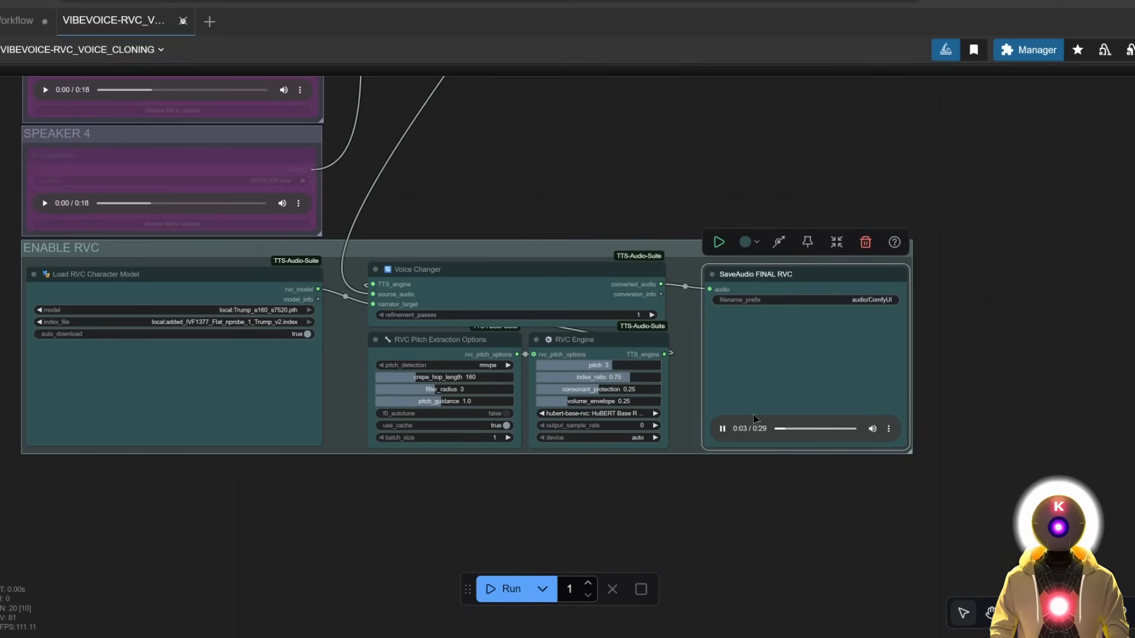
left_click(659, 197)
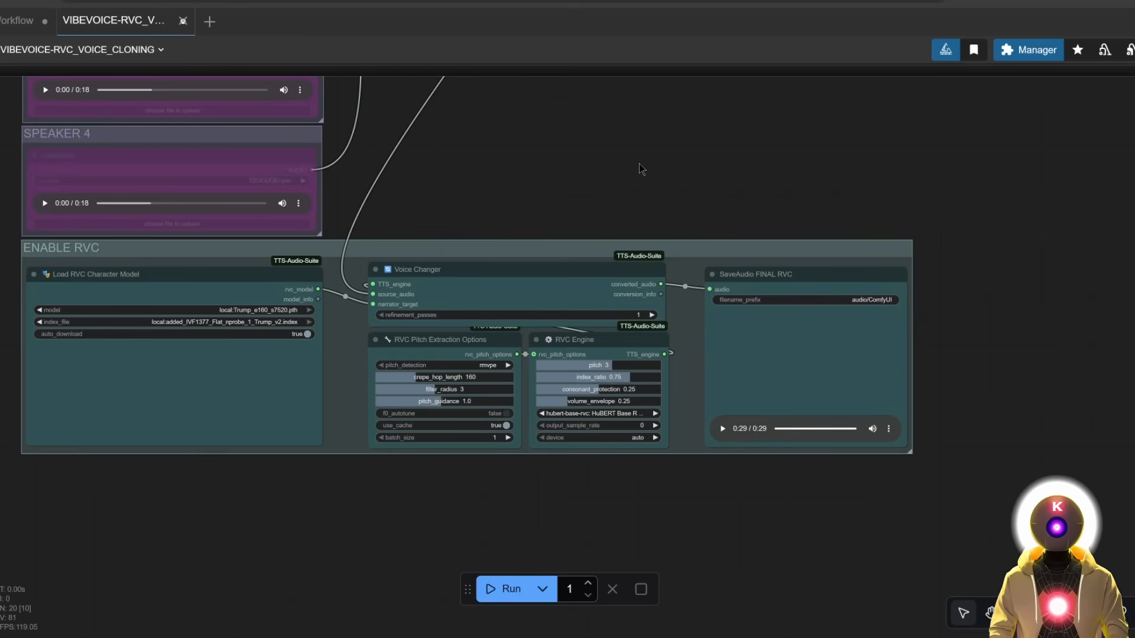
left_click_drag(678, 187, 680, 335)
scroll(623, 289, "down", 3)
scroll(680, 336, "down", 5)
Set the Fast Groups Bypasser's Enable ENABLE RVC toggle to no.
scroll(758, 299, "up", 2)
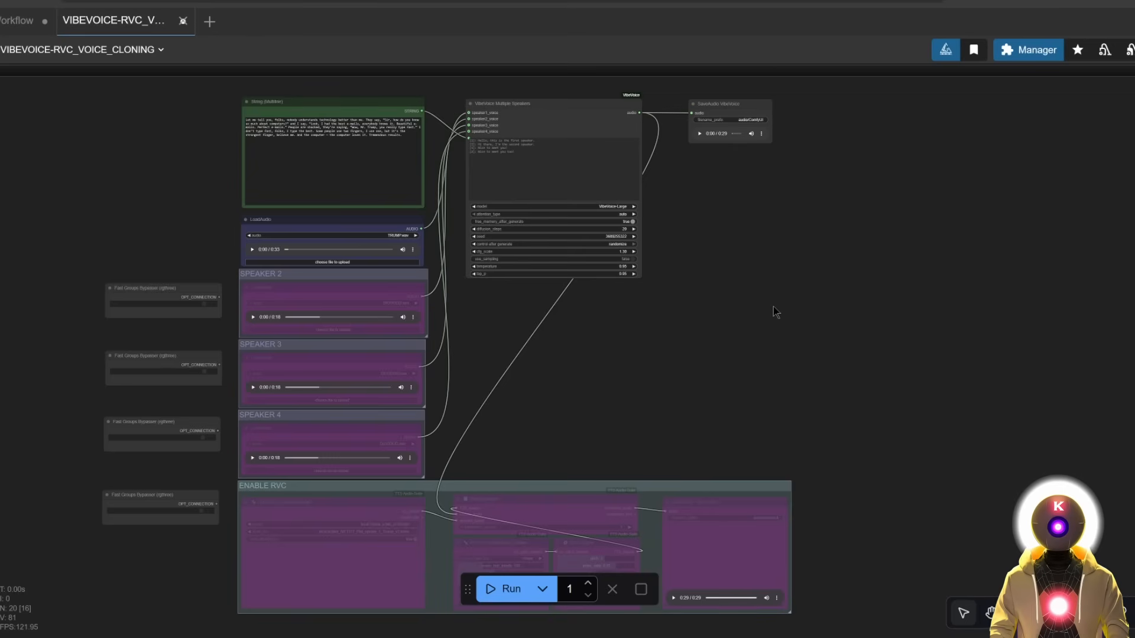
scroll(827, 242, "up", 3)
left_click_drag(824, 232, 862, 271)
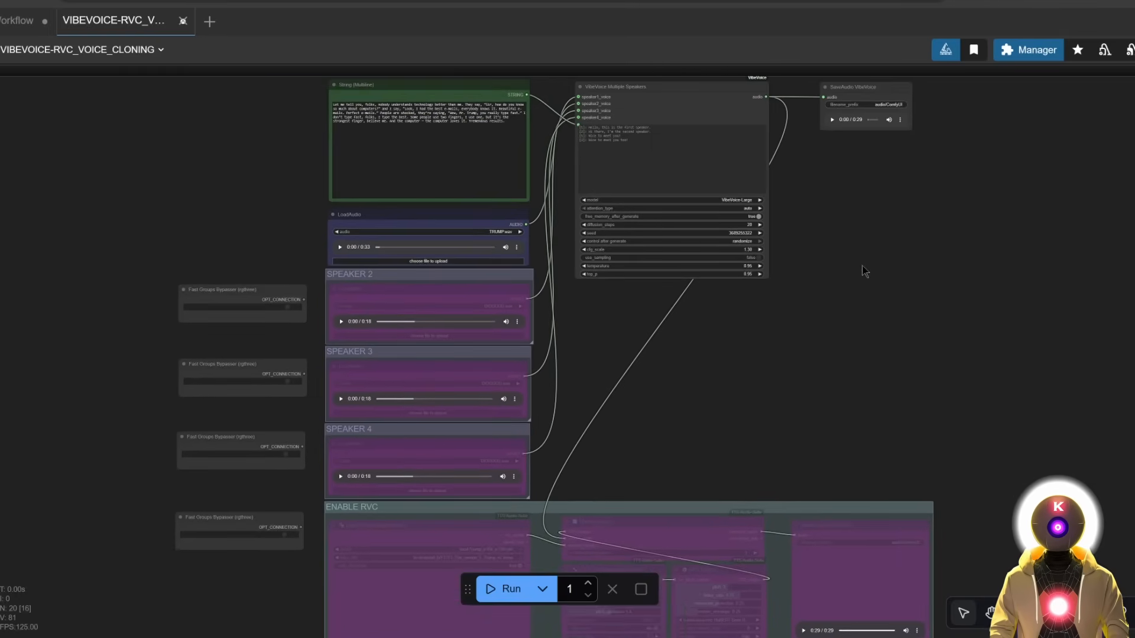
left_click(287, 307)
left_click(286, 382)
left_click(286, 454)
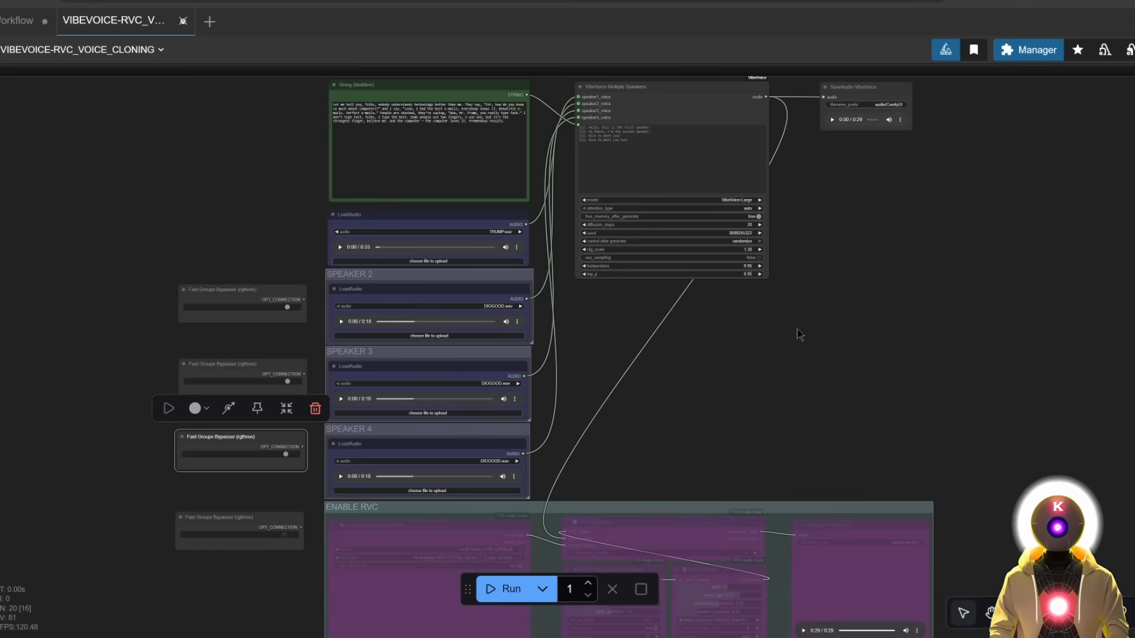
scroll(801, 181, "up", 4)
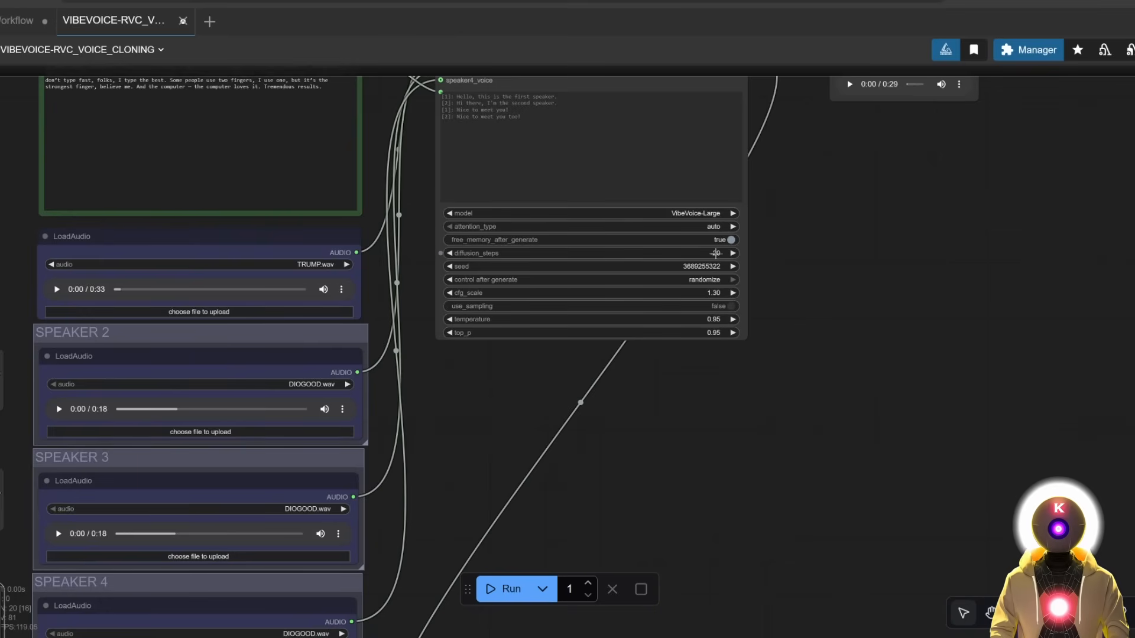
left_click(715, 253)
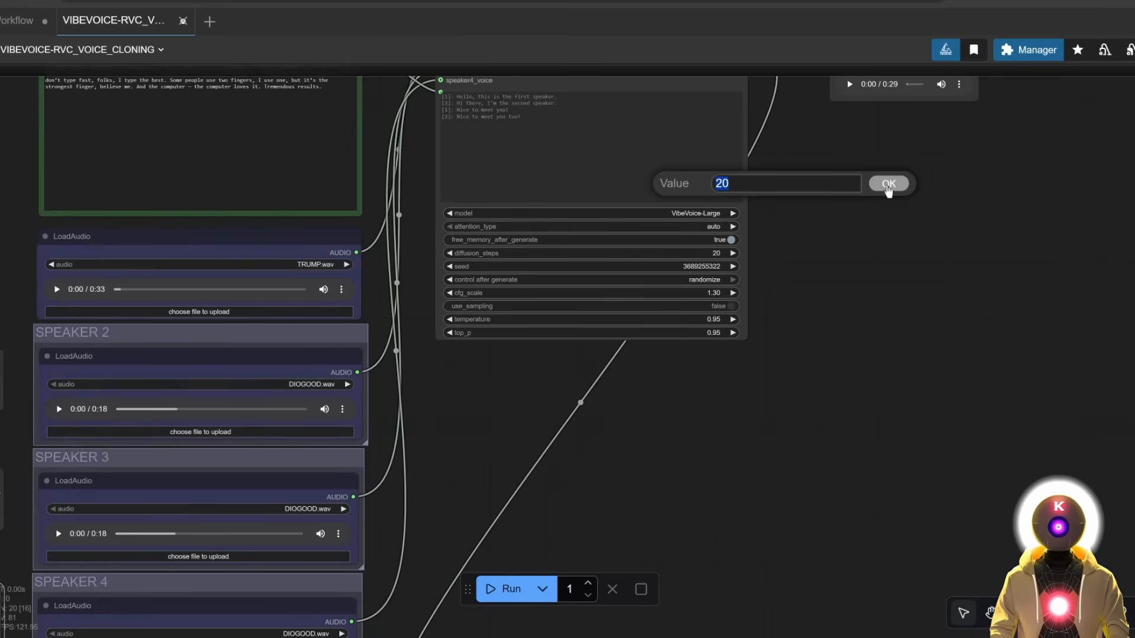
left_click(888, 186)
left_click_drag(512, 487, 603, 414)
scroll(401, 282, "up", 1)
scroll(378, 287, "down", 4)
scroll(534, 328, "up", 1)
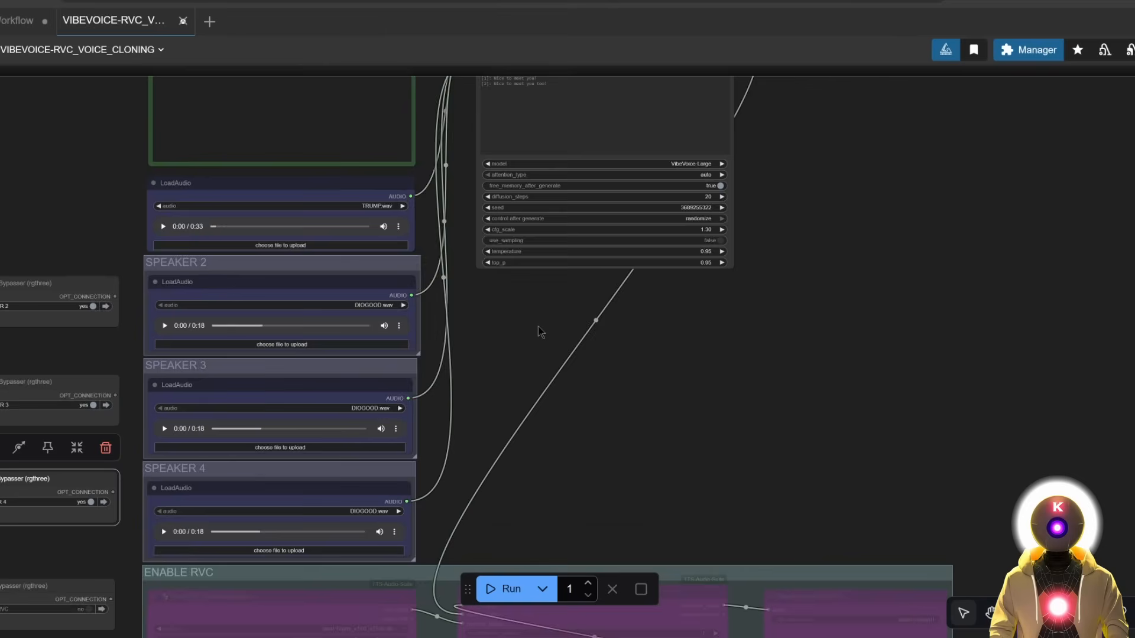
left_click_drag(538, 328, 560, 458)
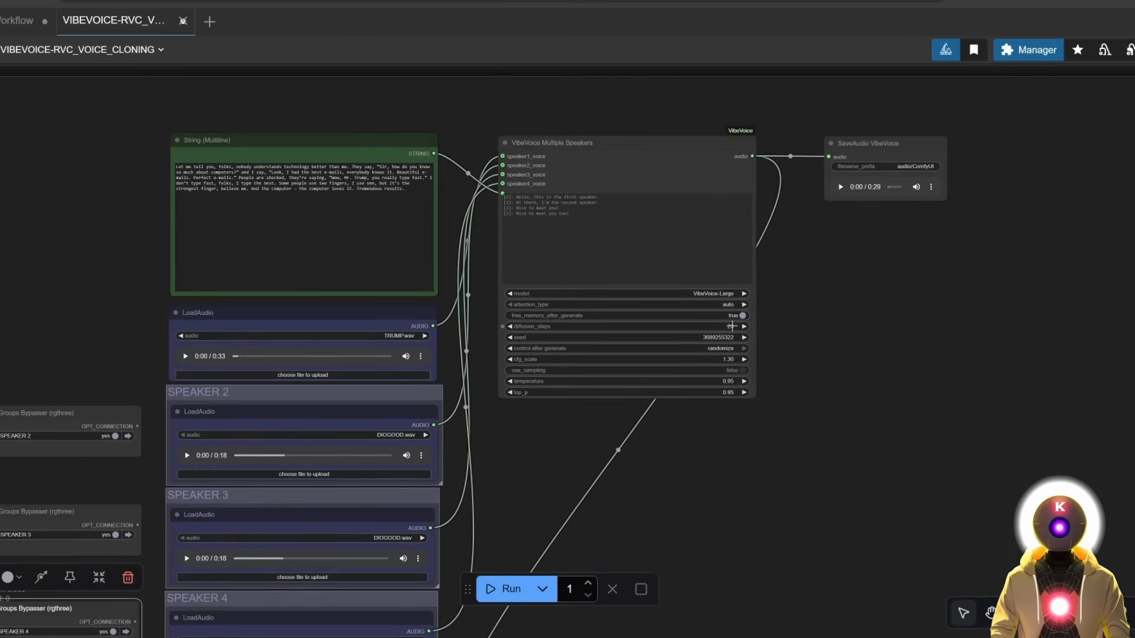
mouse_move(731, 326)
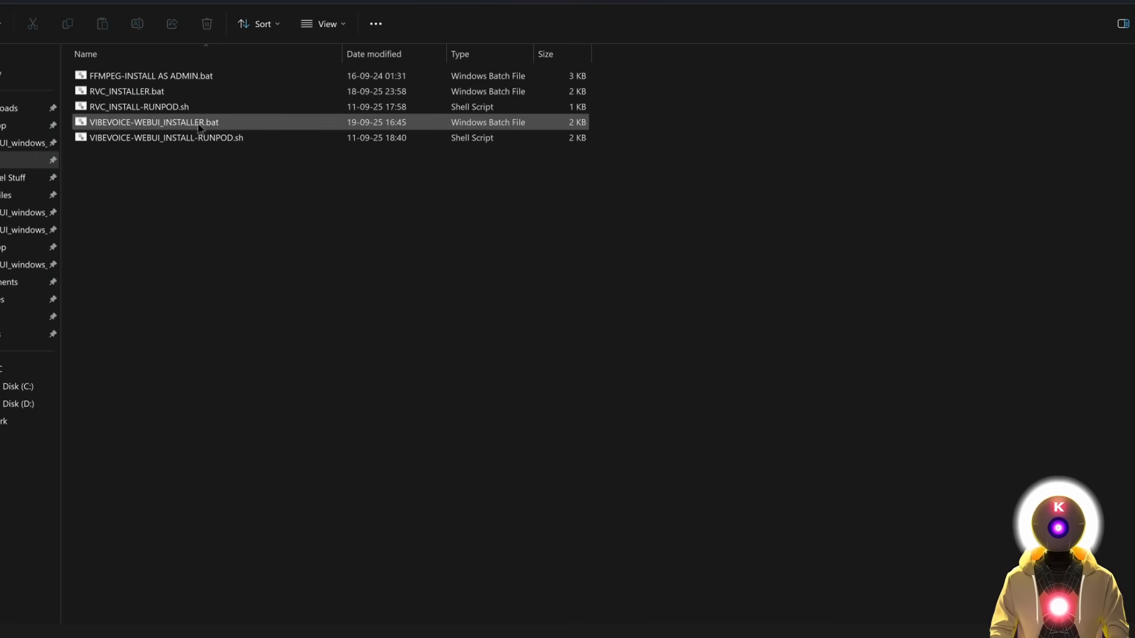
Point out the VIBEVOICE-WEBUI_INSTALLER.bat and RVC_INSTALLER.bat Windows installer scripts.
left_click(167, 126)
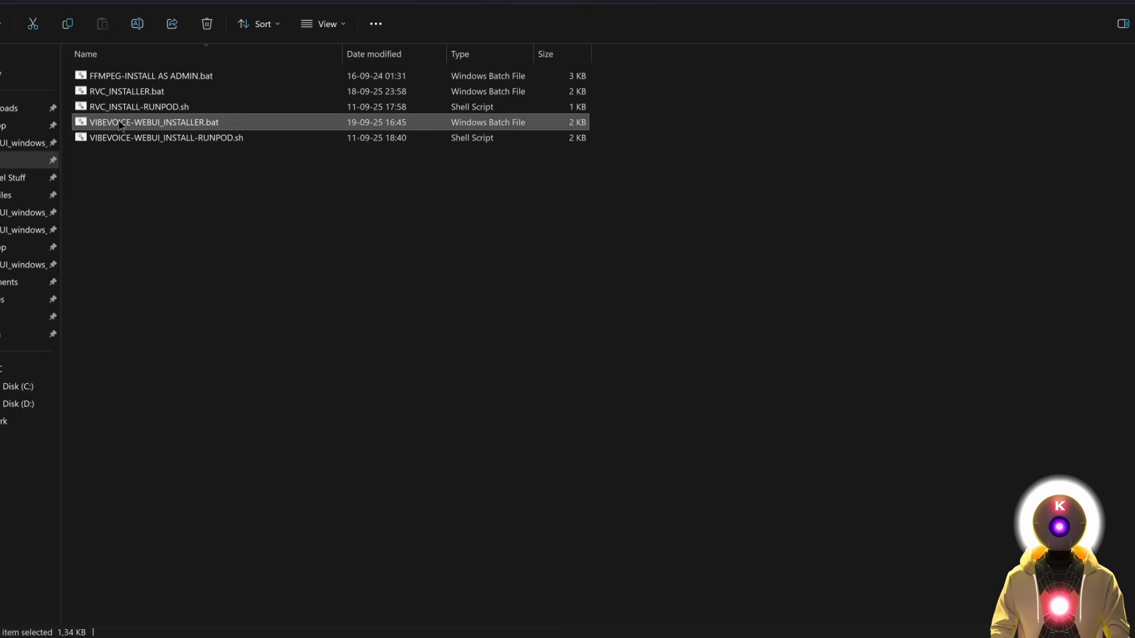
left_click(127, 92)
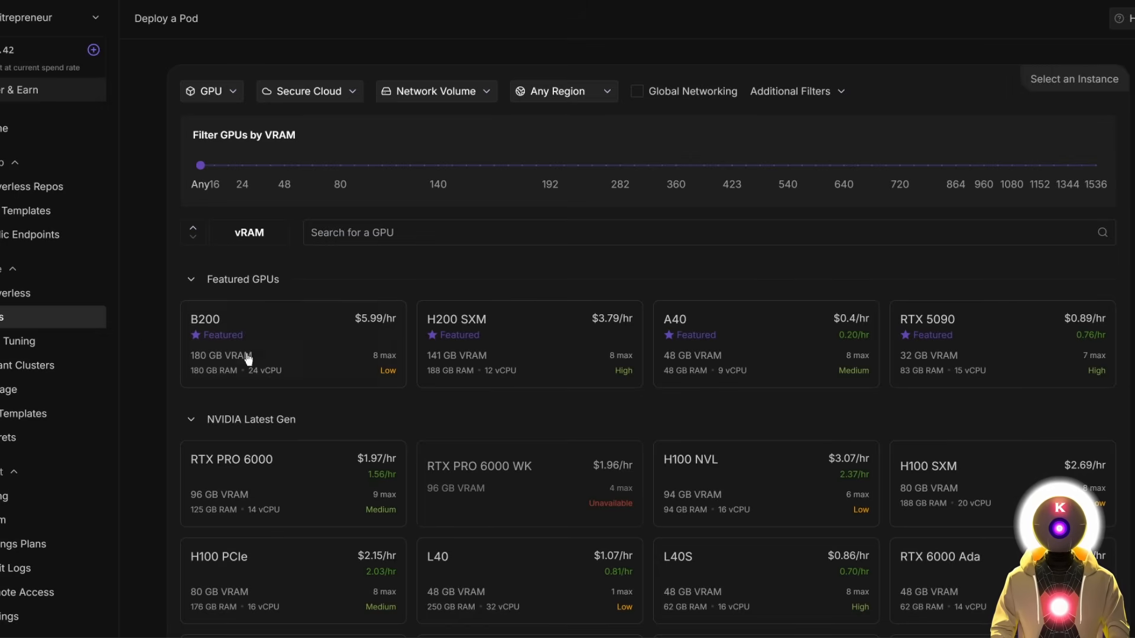
Select the RTX 4090 GPU and switch the pod template to Runpod Pytorch 2.1.
scroll(472, 222, "down", 1)
scroll(471, 223, "down", 2)
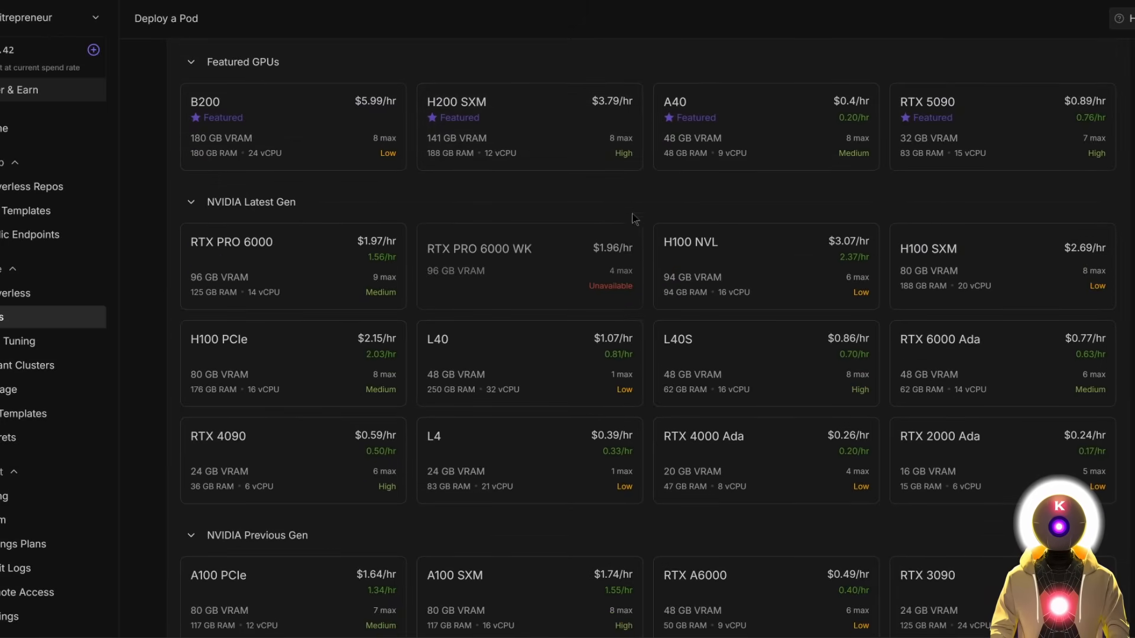
left_click(327, 472)
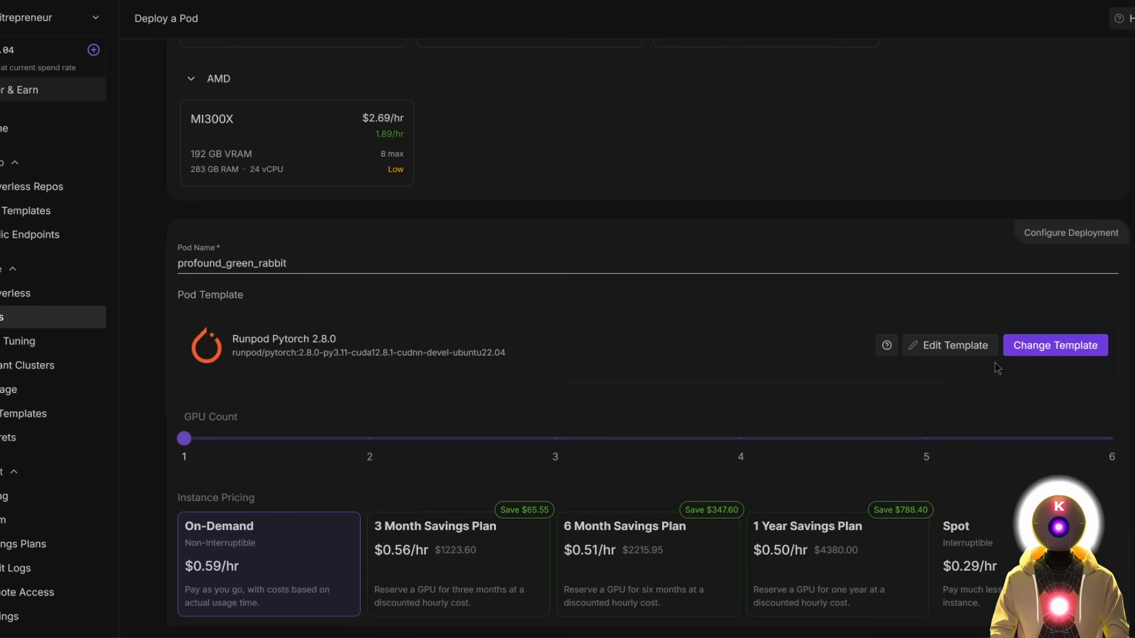
left_click(1048, 355)
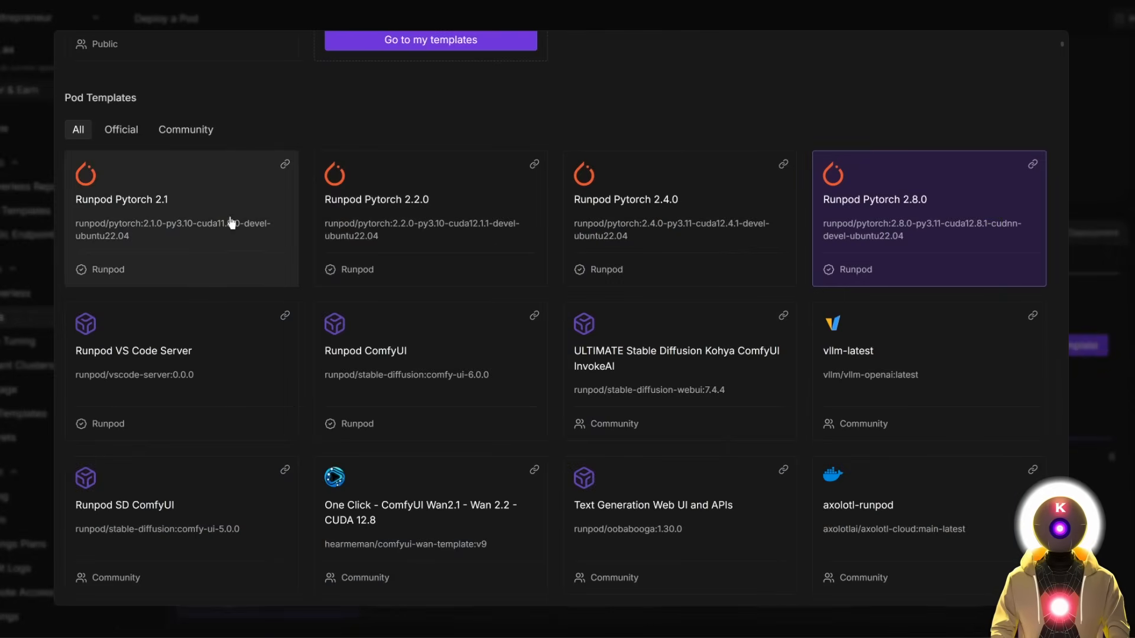
left_click(170, 222)
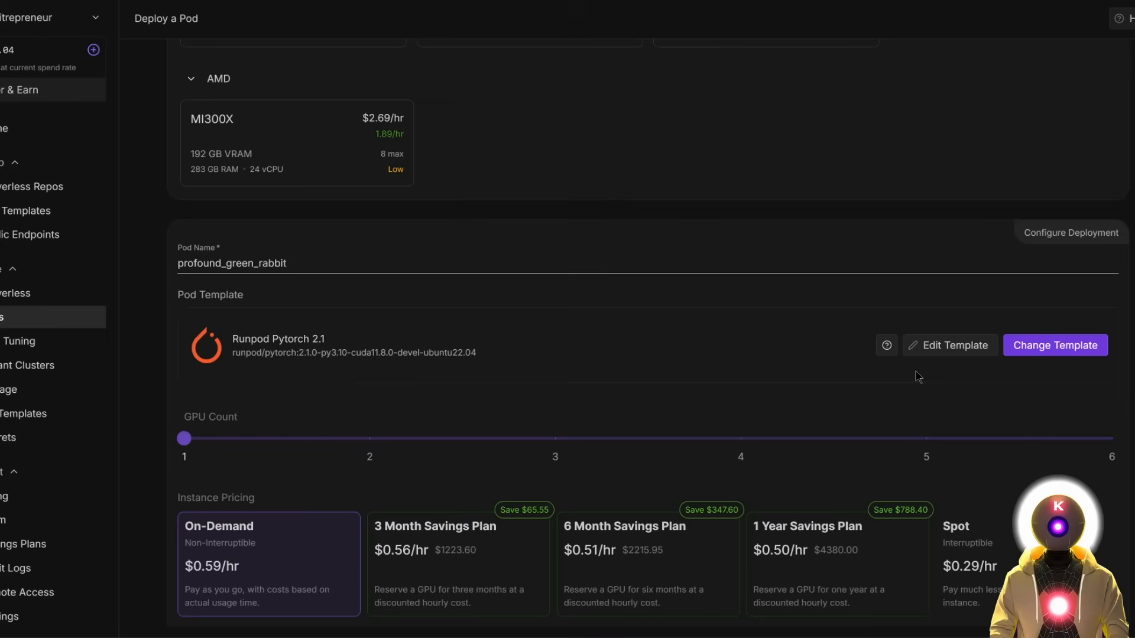
Apply the 50 GB container and volume disk overrides and deploy the pod on demand.
left_click(941, 346)
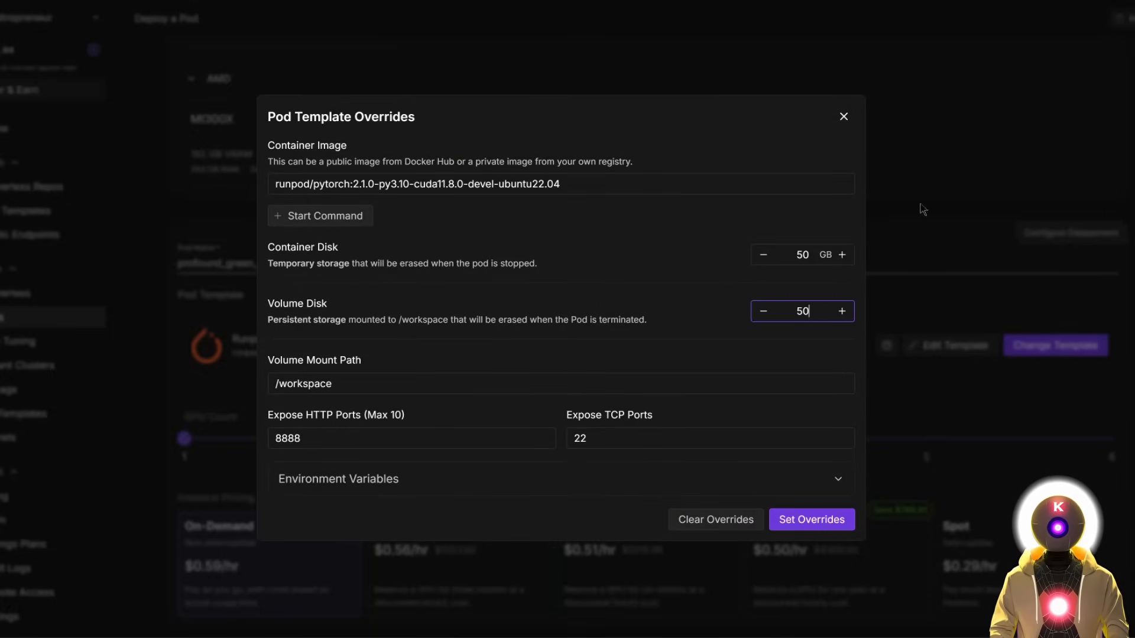
left_click(803, 520)
scroll(810, 436, "down", 5)
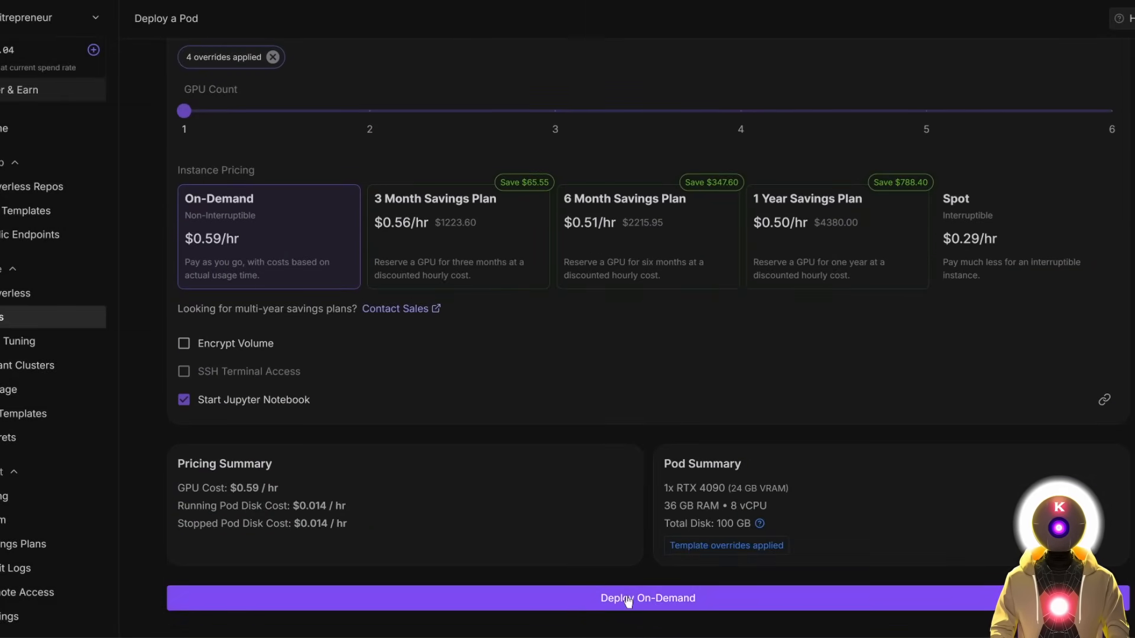
left_click(628, 599)
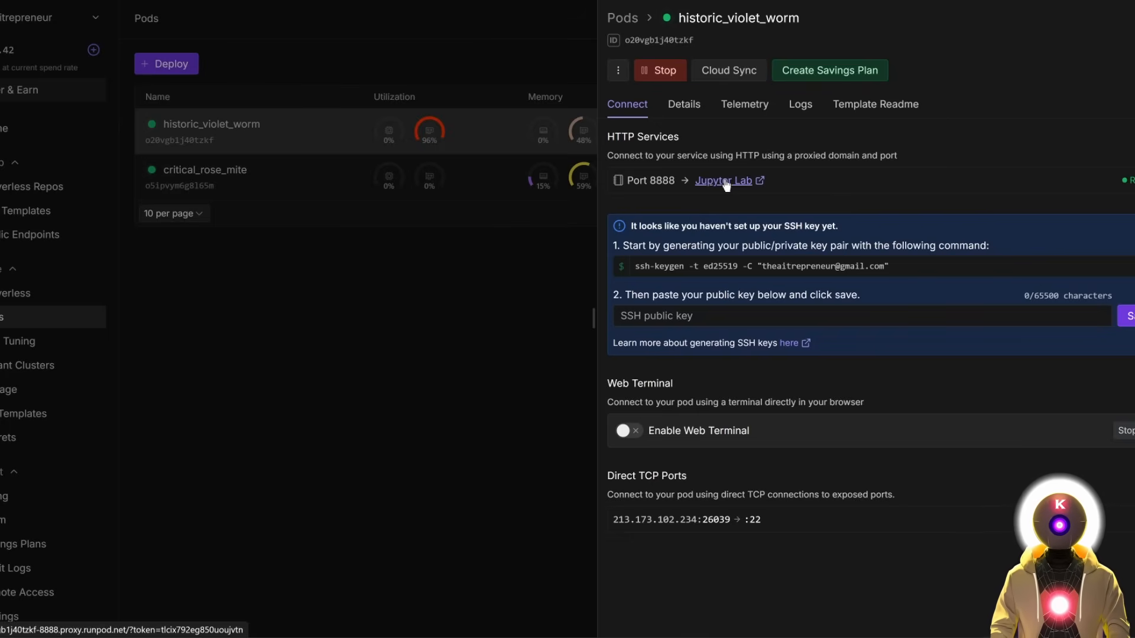
Open JupyterLab on the new pod and upload the VibeVoice RunPod install script to the workspace.
left_click(726, 184)
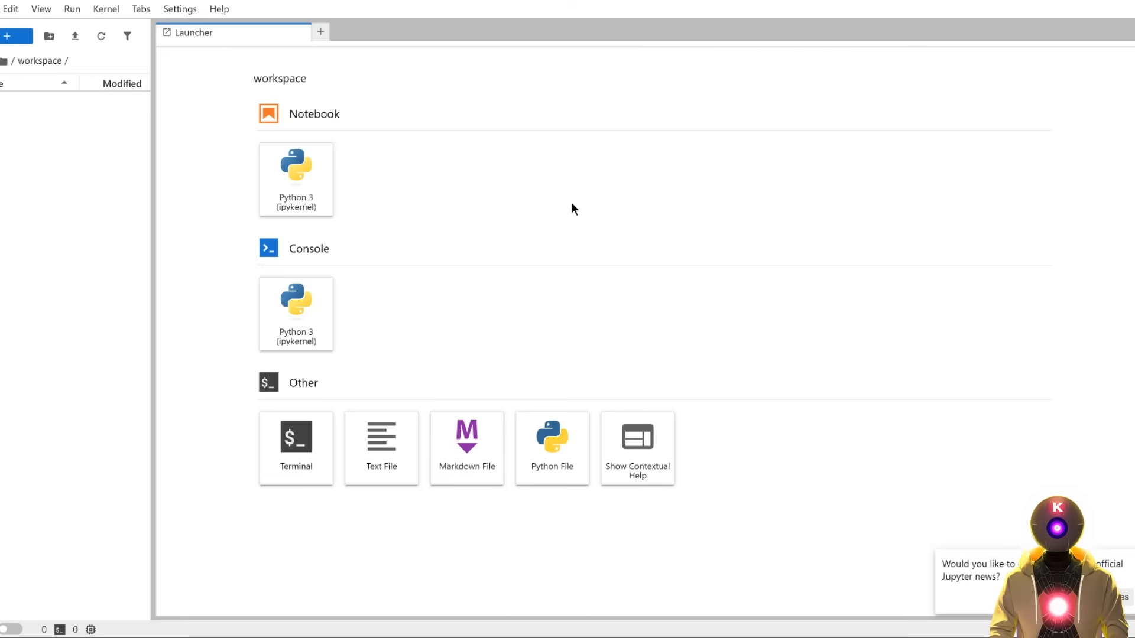
key("alt+Tab")
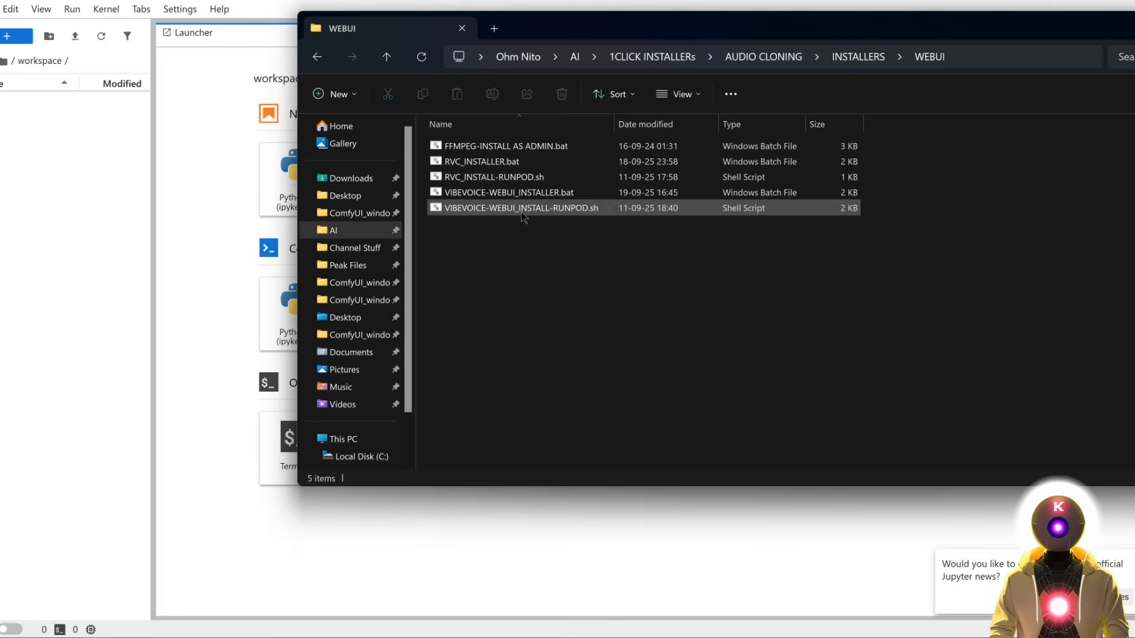
left_click_drag(555, 213, 44, 161)
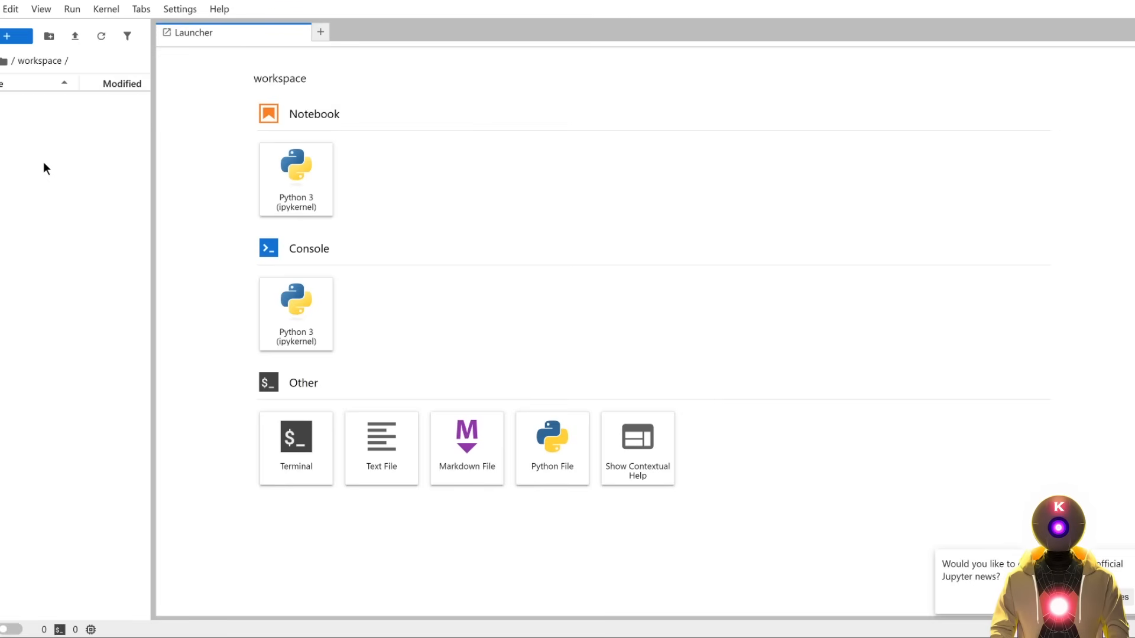
Run the make-executable-and-install command in a new terminal, then open the app's gradio.live link.
left_click(296, 441)
type("chmod +x VIBEVOICE-WEBUI_INSTALL-RUNPOD.sh ./VIBEVOICE-WEBUI_INSTALL-RUNPOD.sh")
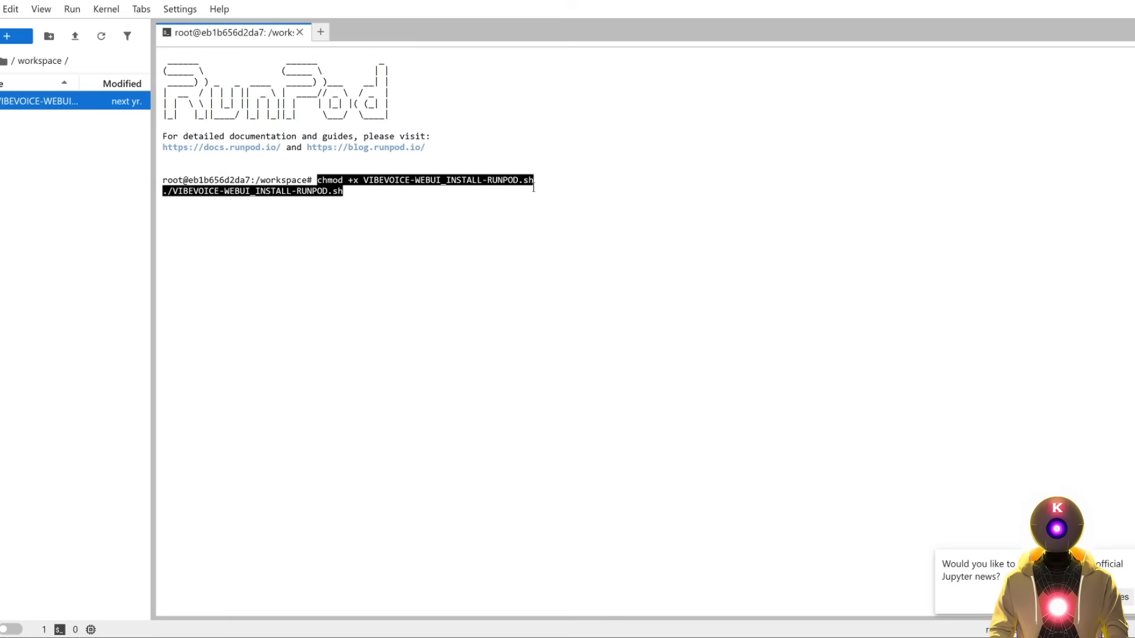
key("Return")
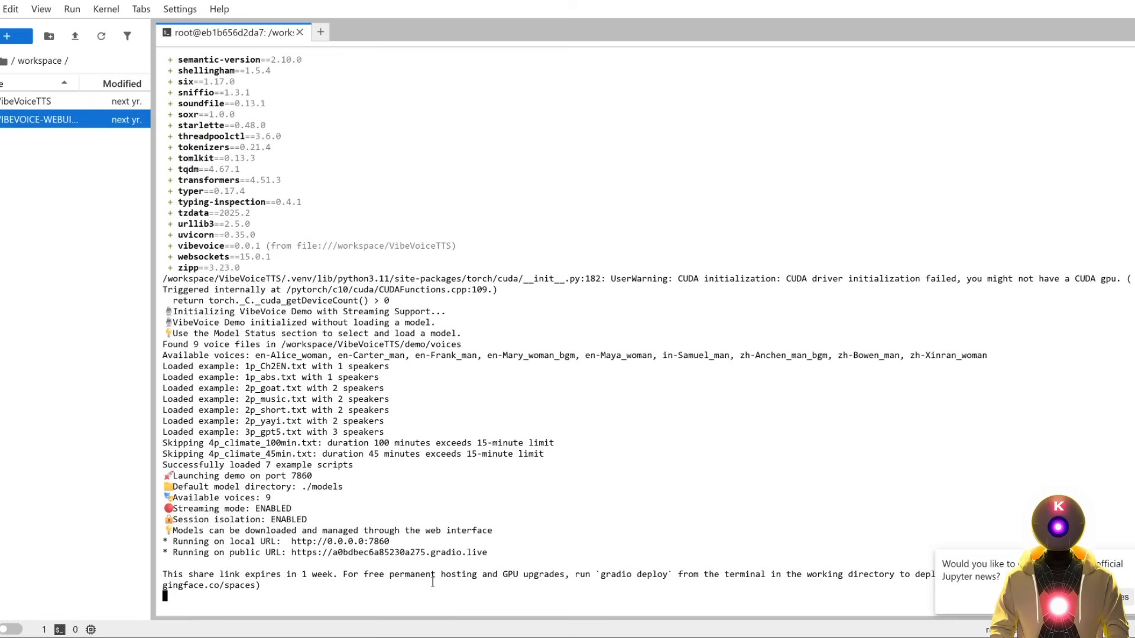
left_click(454, 554)
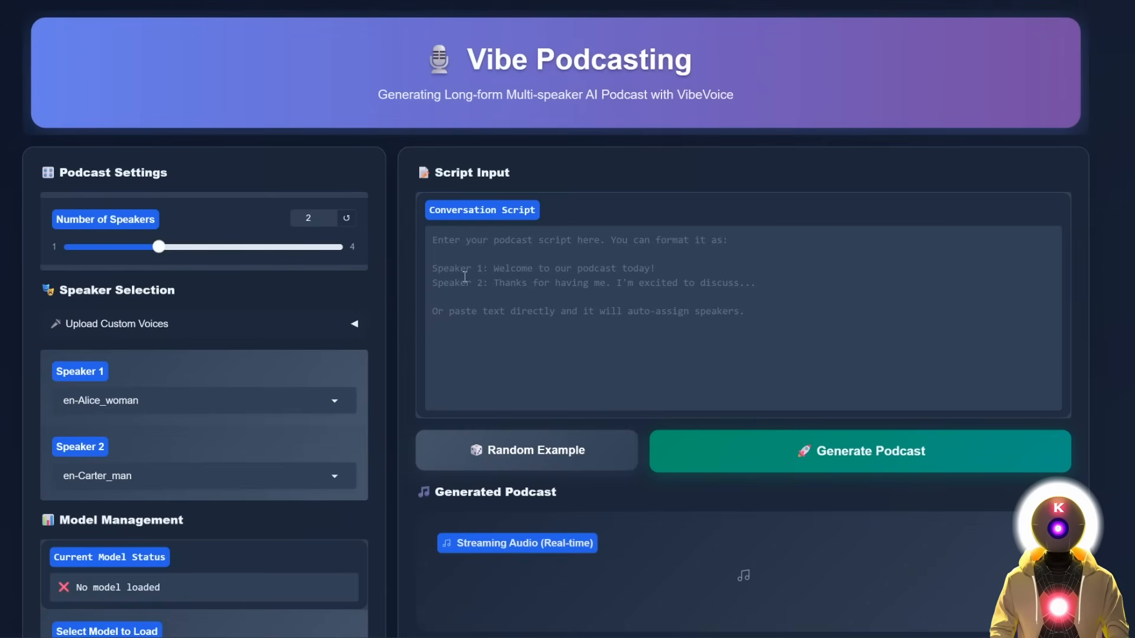
Download the VibeVoice-Large model from the Download VibeVoice Models section.
scroll(407, 324, "down", 12)
scroll(406, 321, "up", 1)
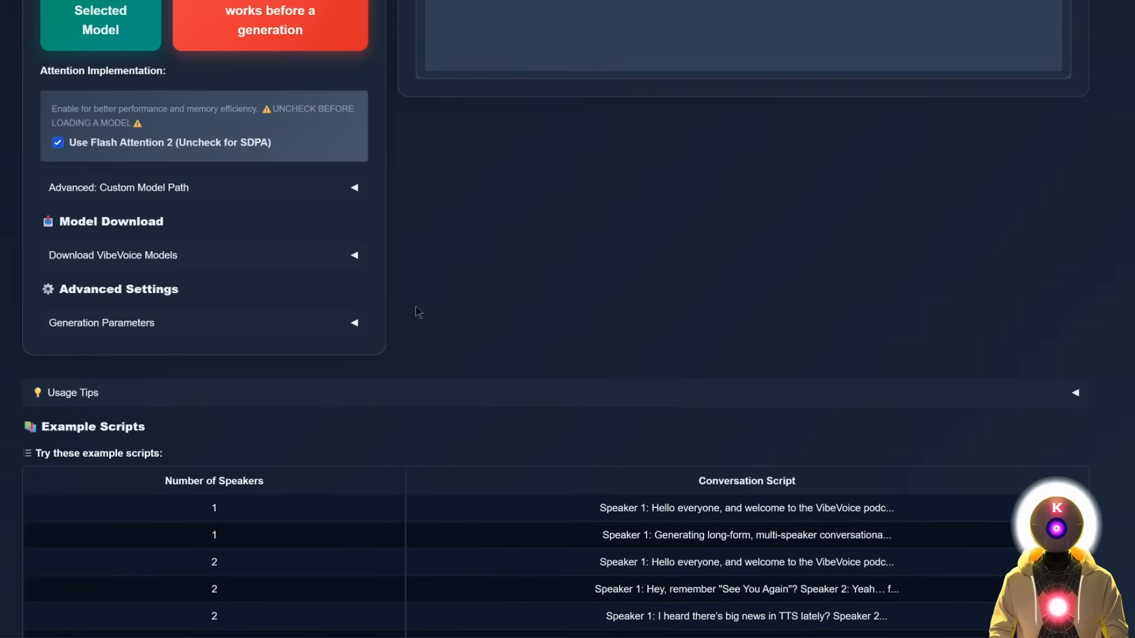
left_click(355, 255)
scroll(317, 261, "down", 3)
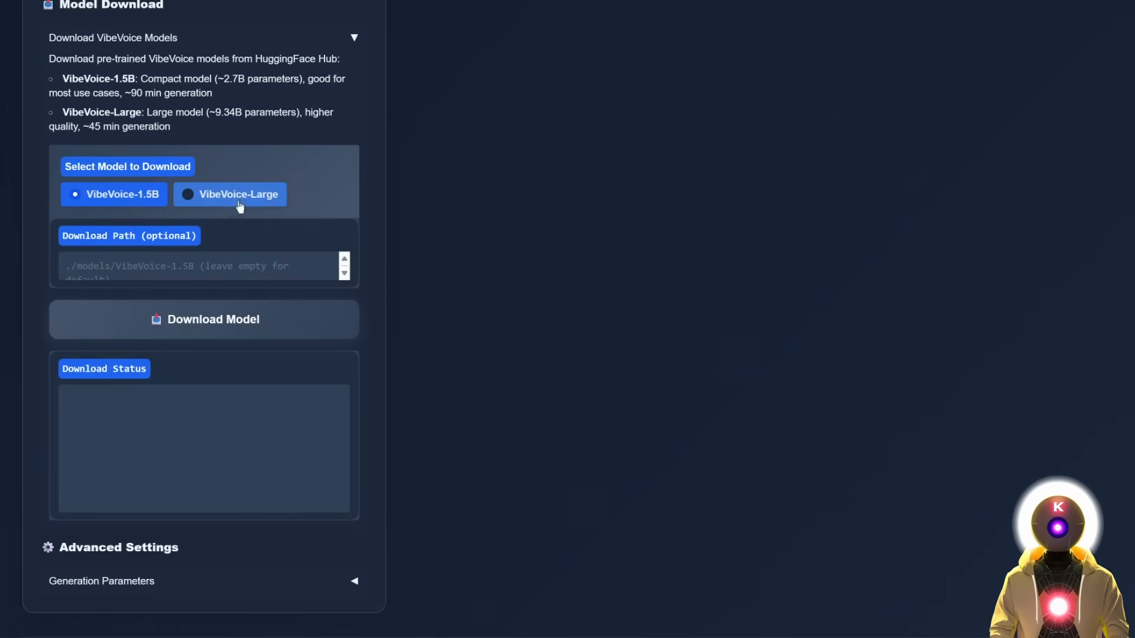
left_click(233, 197)
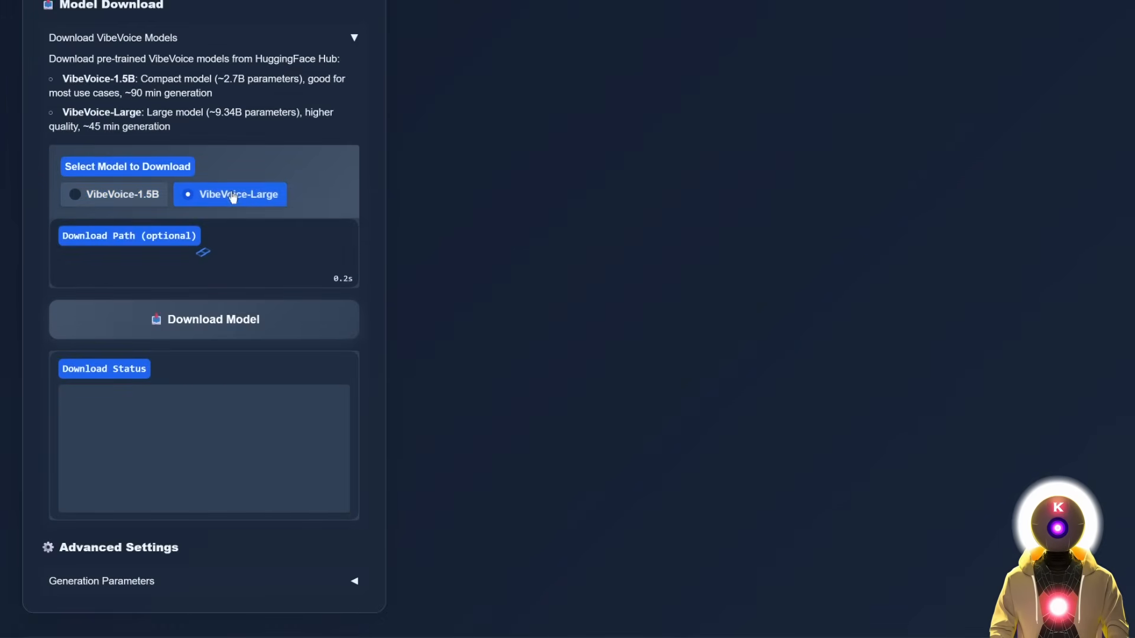
left_click(229, 321)
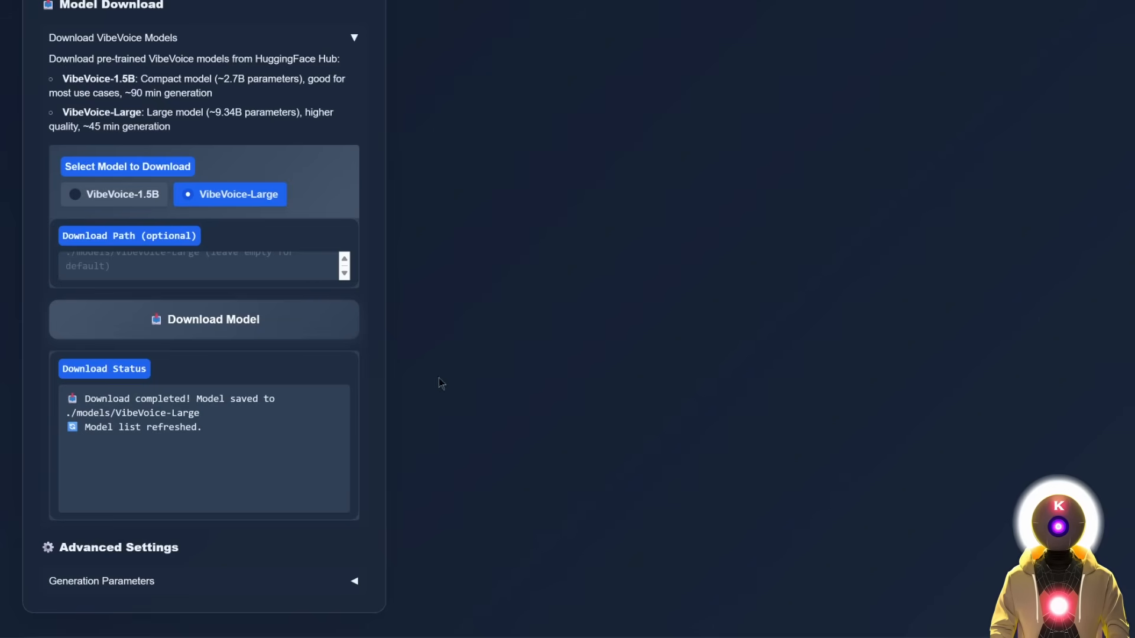
Load the downloaded VibeVoice-Large model so it reports loaded successfully.
scroll(332, 337, "up", 10)
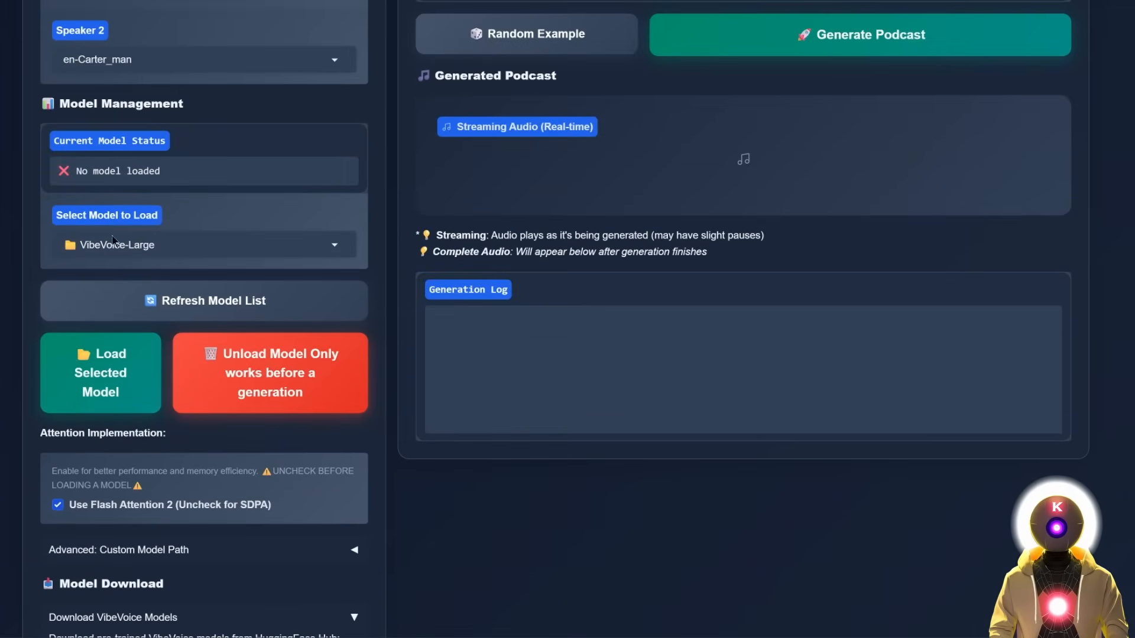
left_click(101, 369)
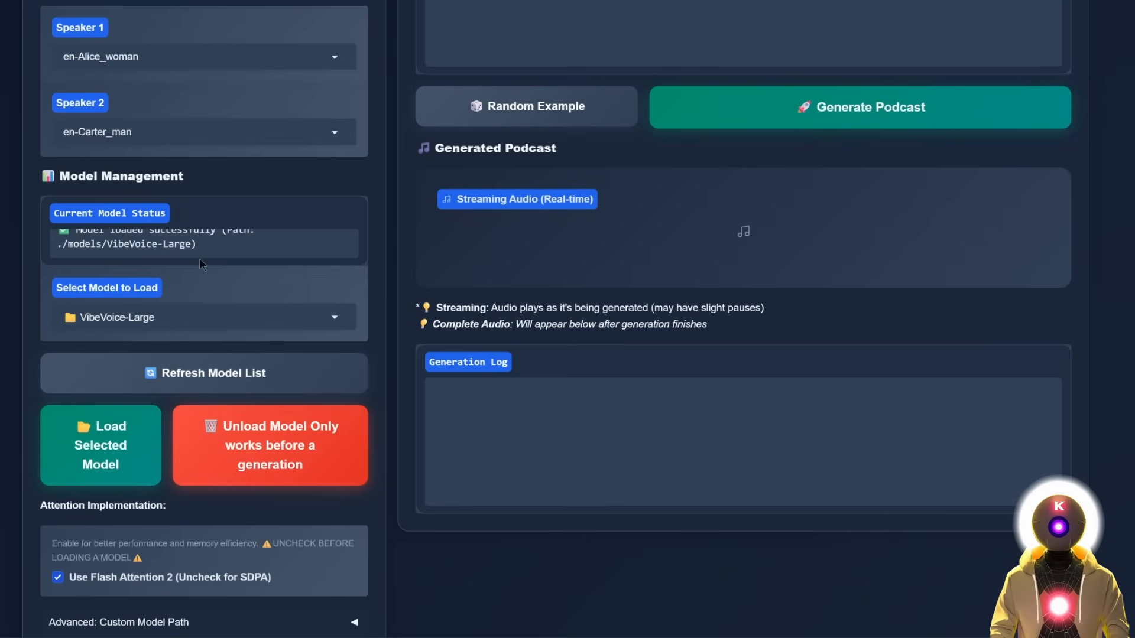
scroll(201, 265, "up", 1)
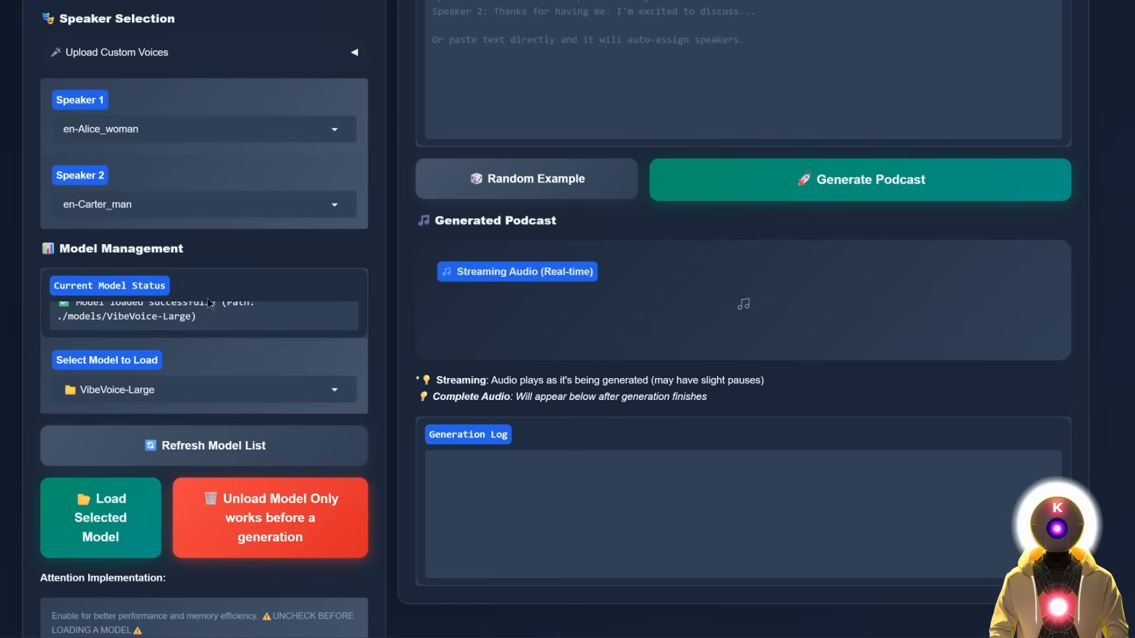
scroll(231, 255, "down", 1)
Add the SNAKE sample as a custom voice and assign custom-SNAKE to Speaker 1.
scroll(266, 251, "up", 3)
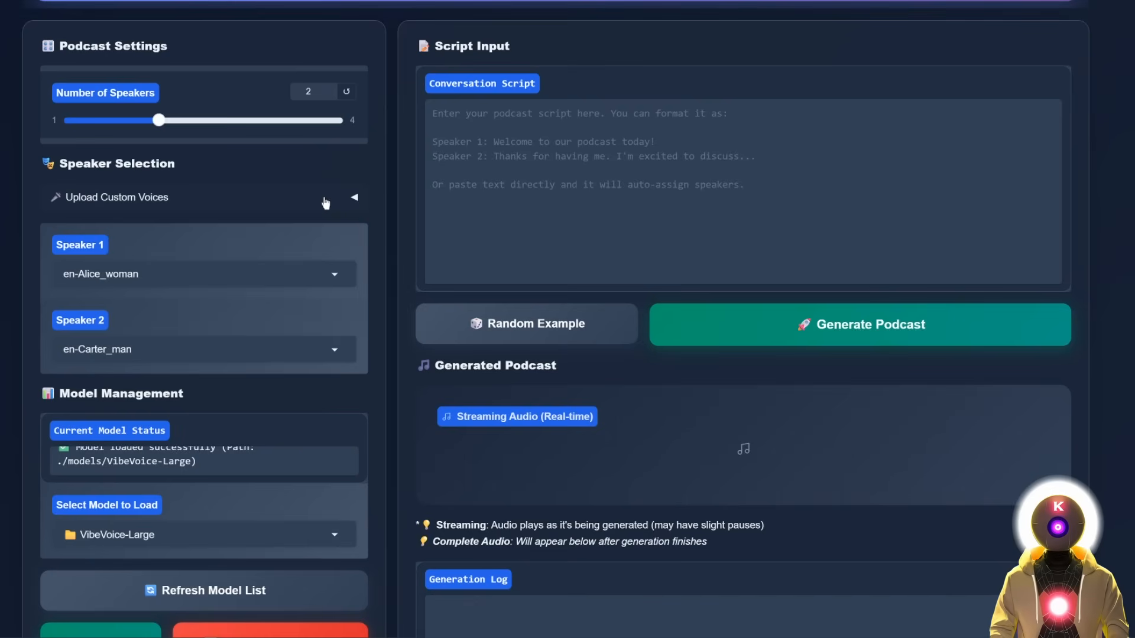
left_click(349, 200)
scroll(236, 220, "down", 2)
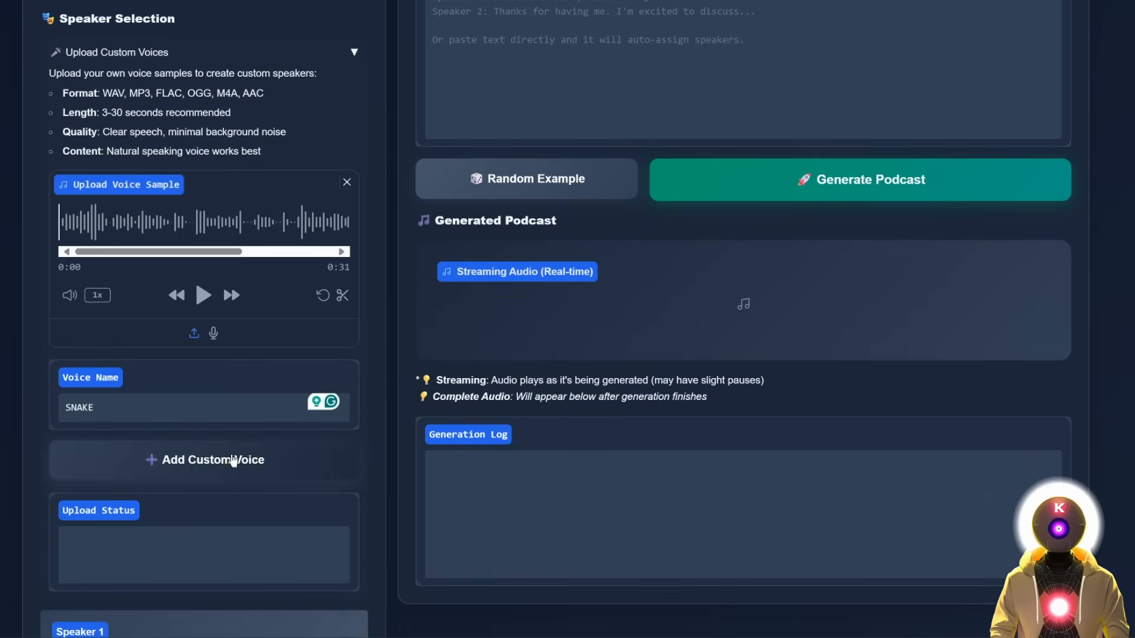
left_click(233, 464)
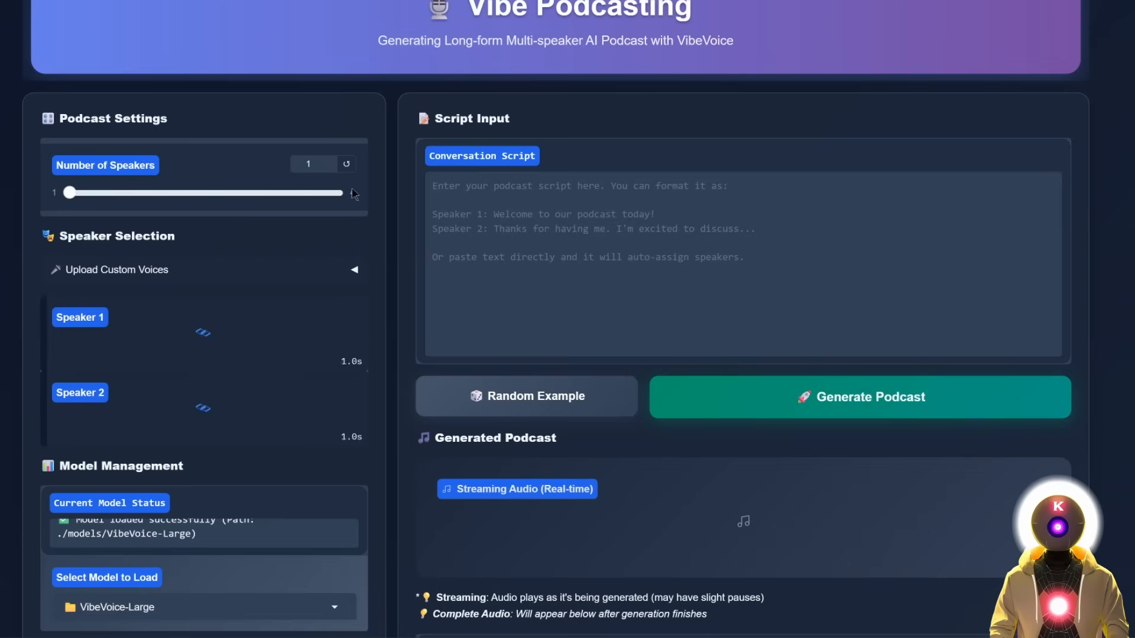
scroll(246, 225, "down", 1)
left_click(198, 274)
left_click(196, 309)
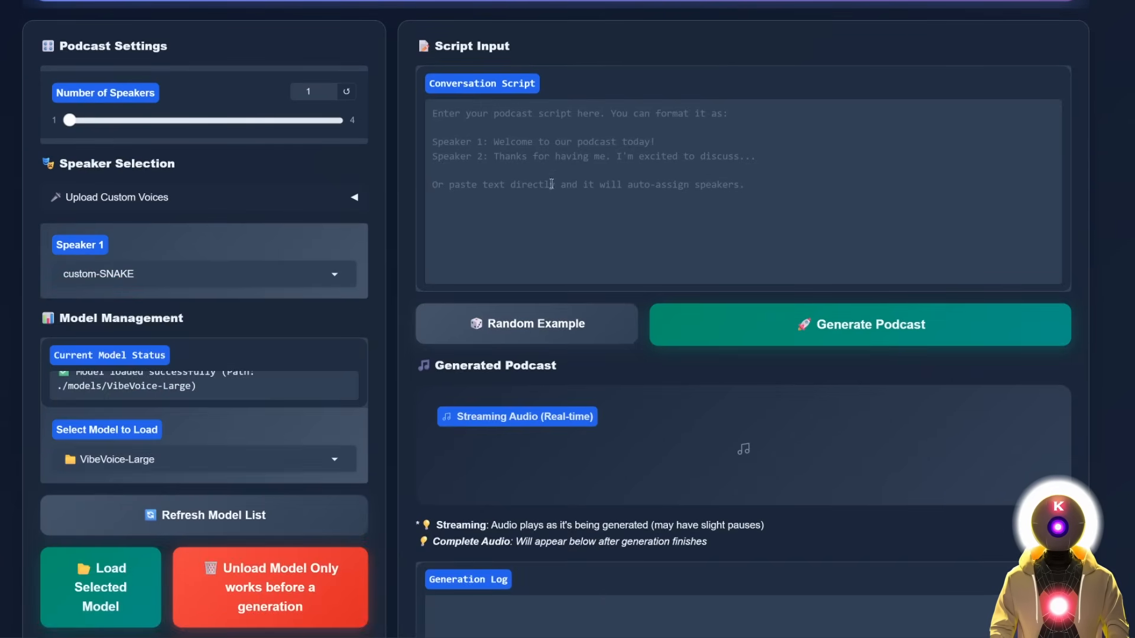
Paste the monologue as the conversation script, generate the podcast, and play the result.
left_click(603, 173)
type("War has changed… it’s no longer about nations or ideologies. It’s about control. Information, weapons, even soldiers… all just pieces on someone’s board. But as long as I’m still breathing, I’ll fight to make sure we’re more than just pawns.")
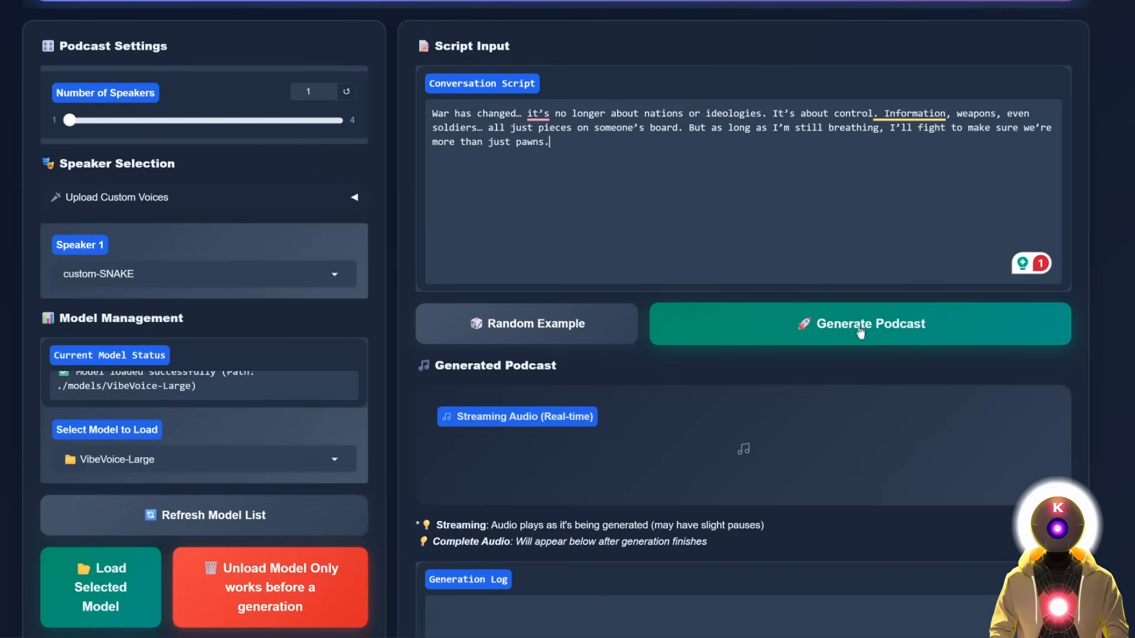
left_click(861, 333)
scroll(828, 354, "down", 4)
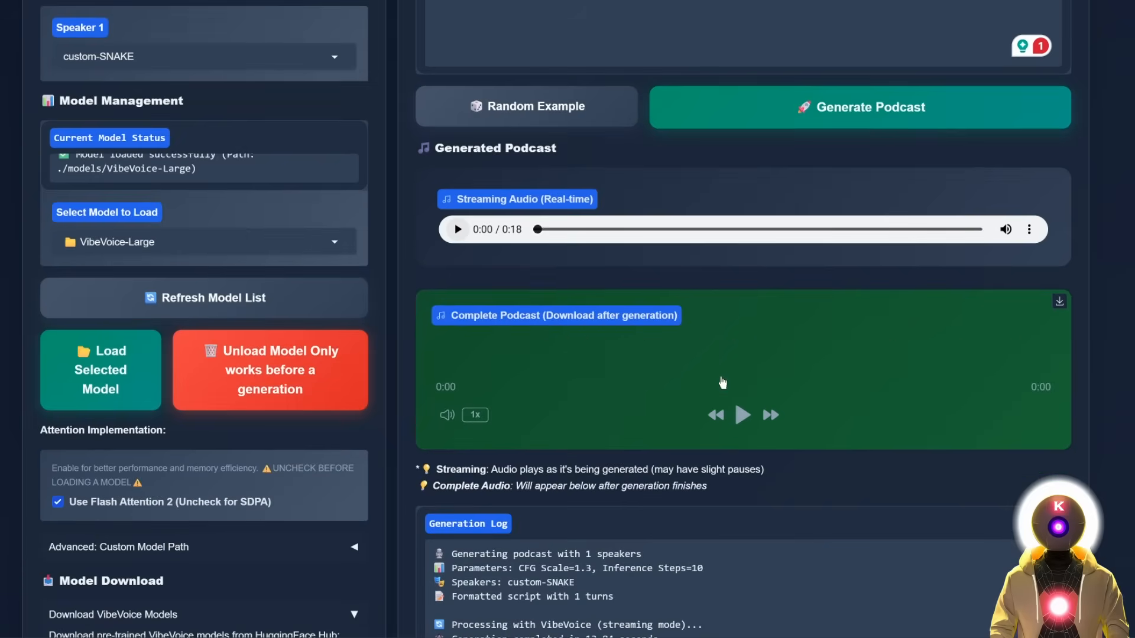
left_click(741, 418)
scroll(742, 420, "up", 3)
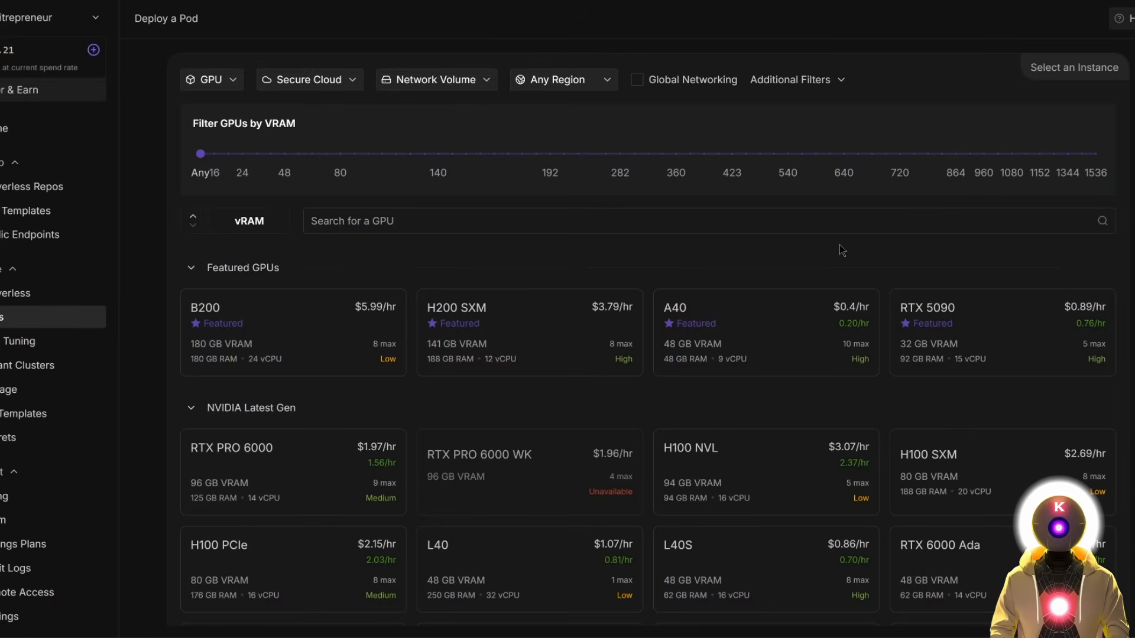
Select the RTX 4090 GPU and the Runpod Pytorch 2.1 template.
scroll(767, 216, "down", 5)
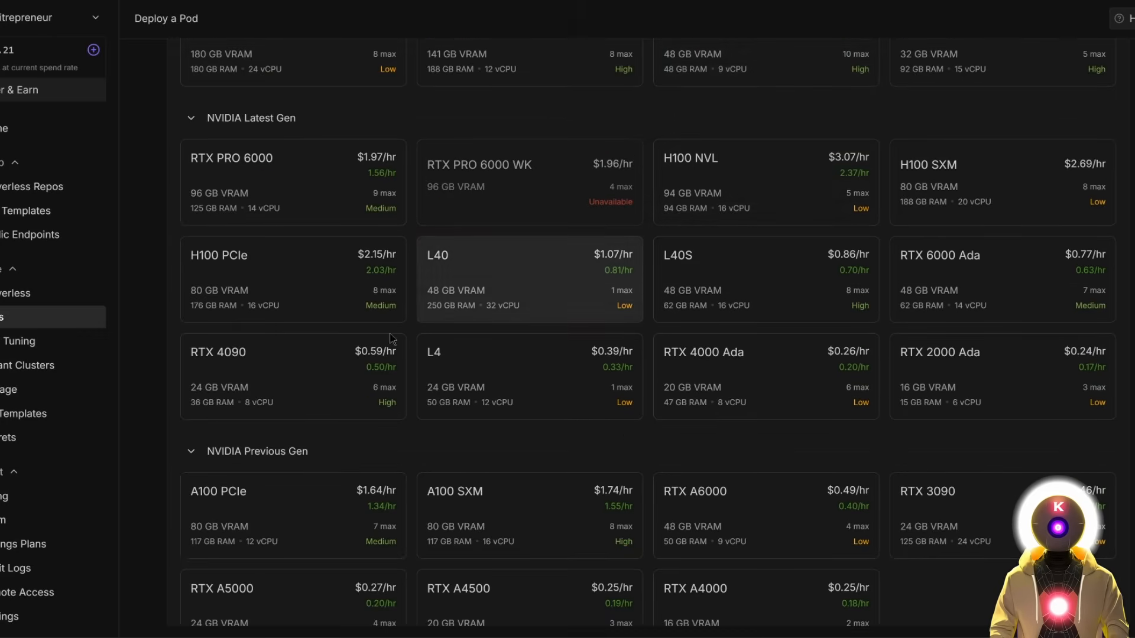
mouse_move(265, 377)
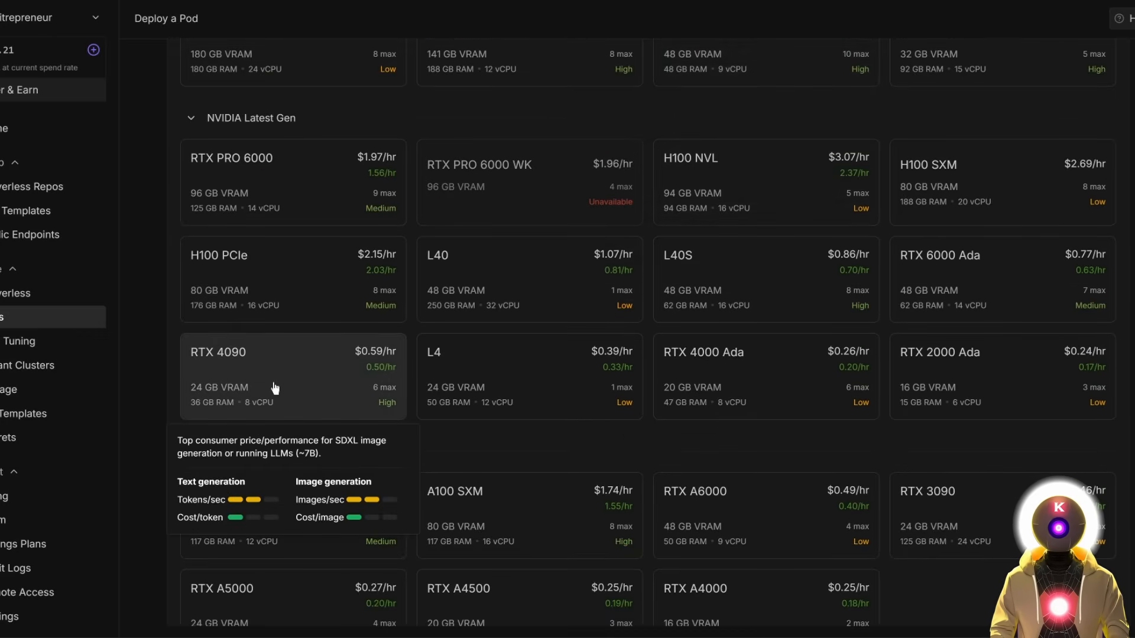
left_click(307, 378)
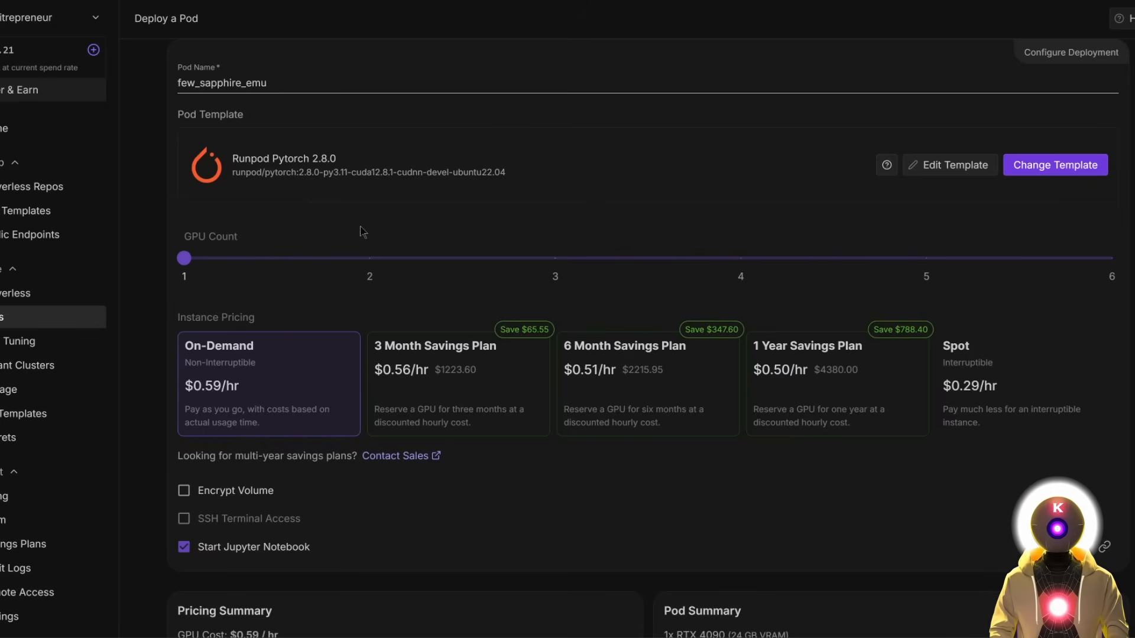
left_click(1073, 167)
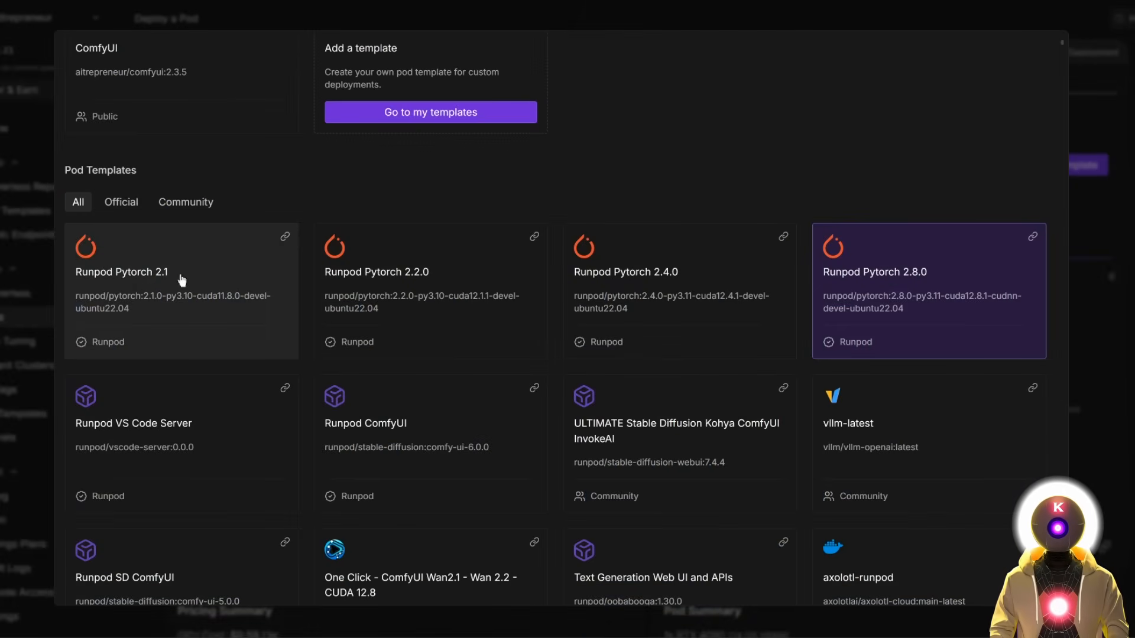
left_click(182, 280)
Add 7865 to the exposed HTTP ports alongside 8888 and deploy the pod on demand.
left_click(950, 165)
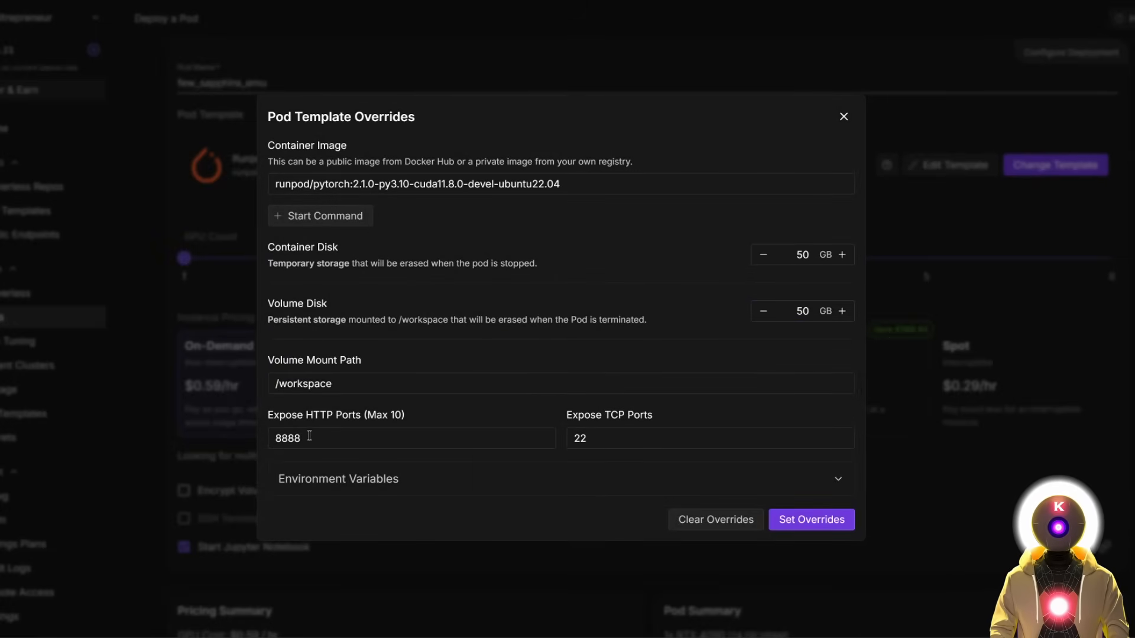
left_click(308, 438)
type(",7865")
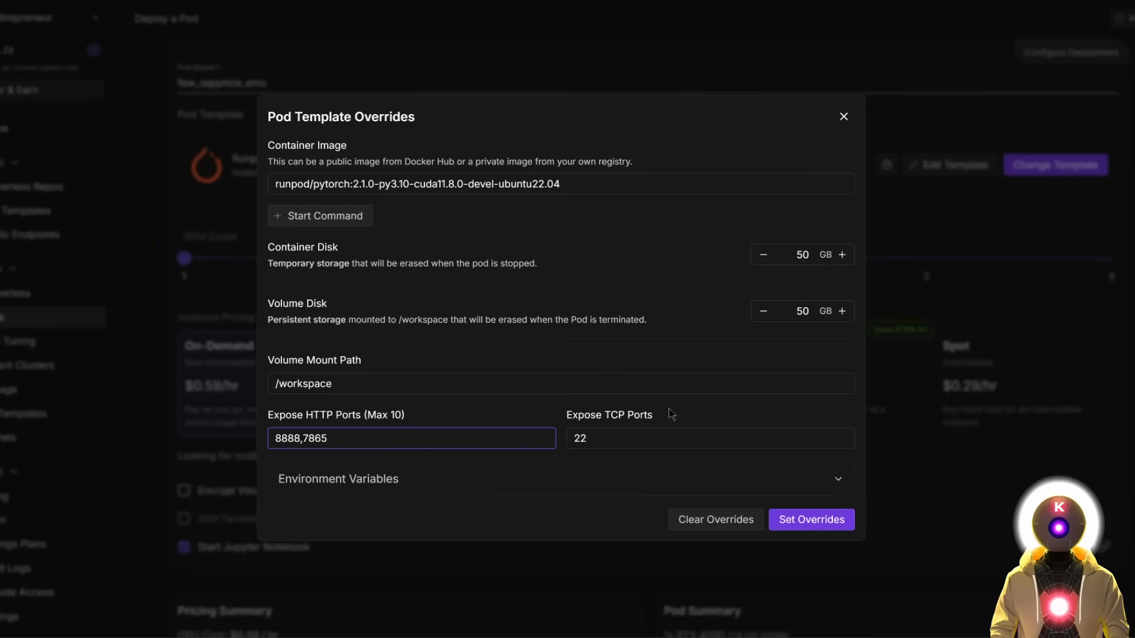
left_click(816, 532)
scroll(655, 615, "down", 3)
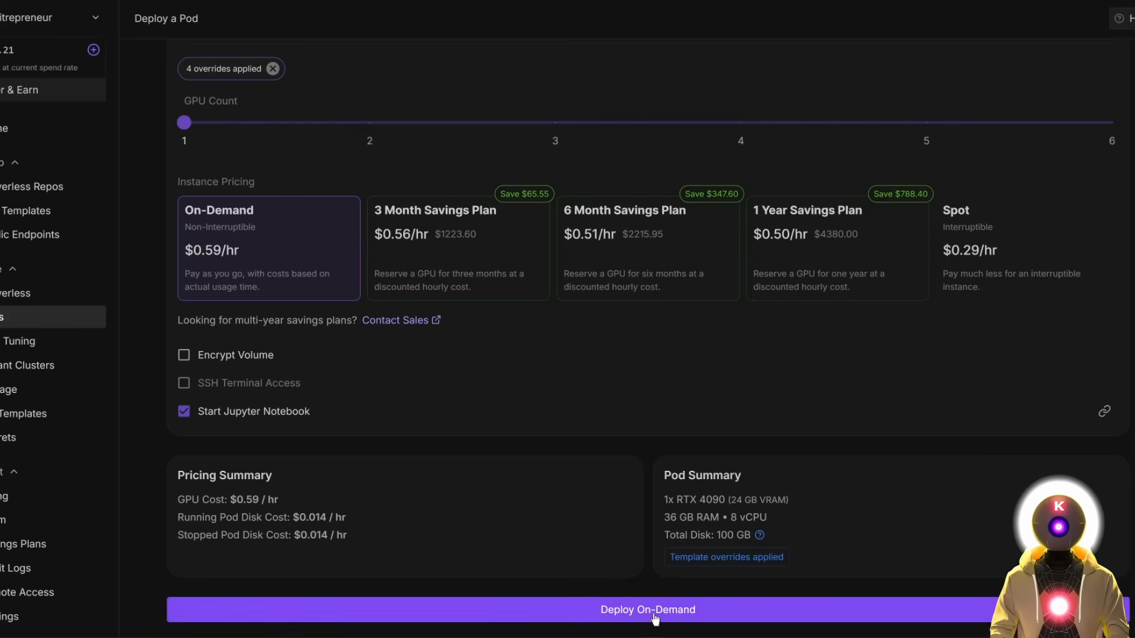
left_click(655, 614)
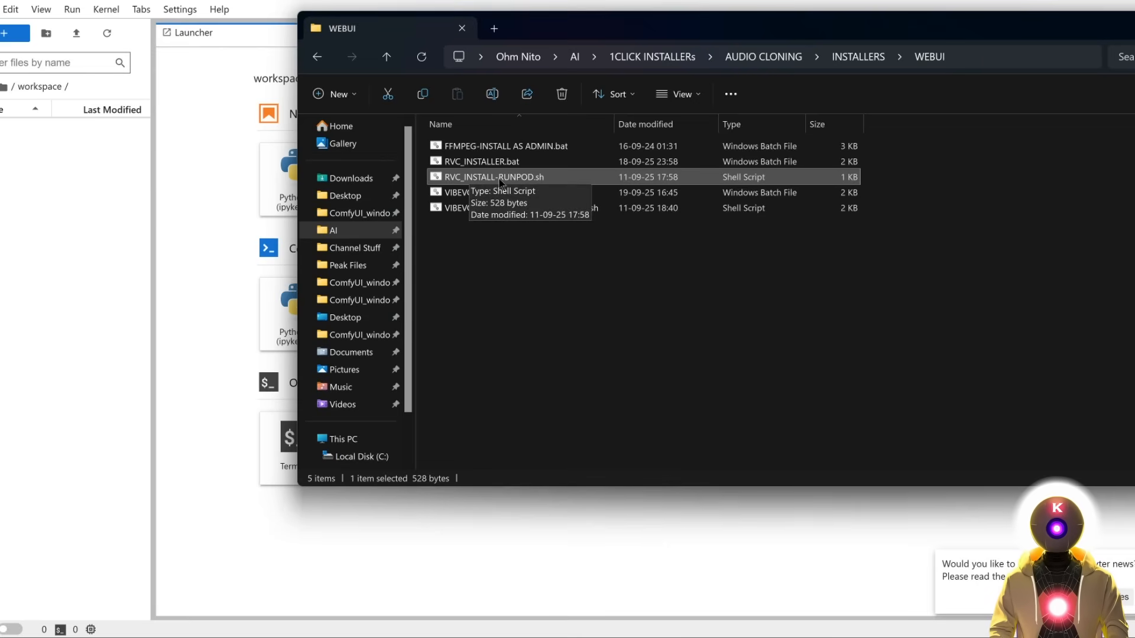
Upload RVC_INSTALL-RUNPOD.sh to the workspace and run its chmod and install commands in a terminal.
left_click_drag(464, 179, 30, 182)
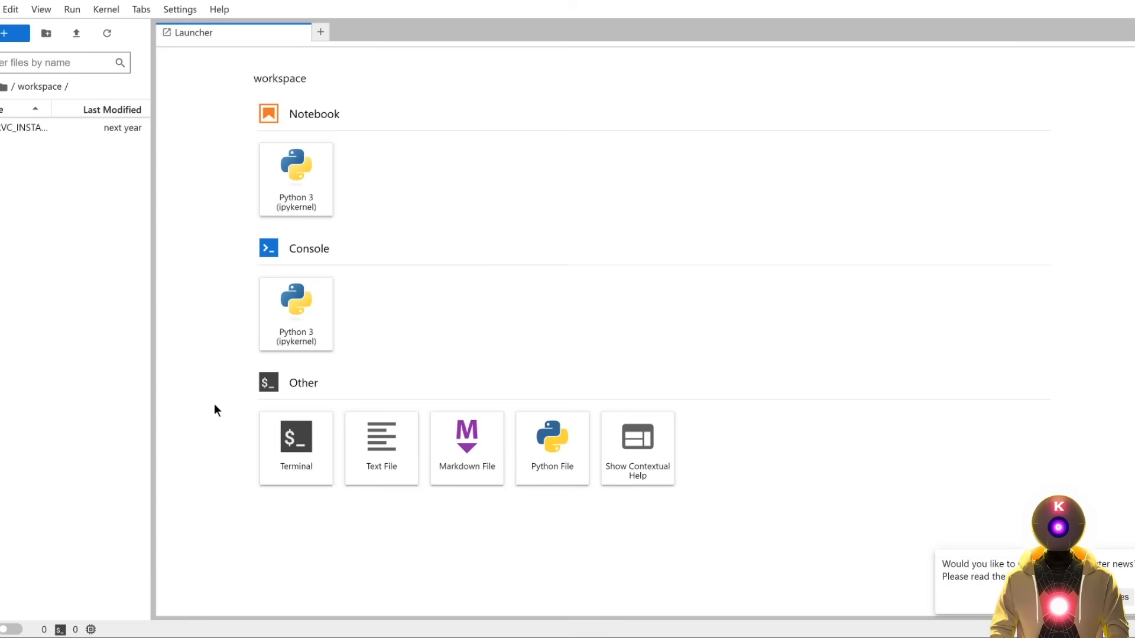
left_click(288, 444)
type("chmod +x RVC_INSTALL-RUNPOD.sh ./RVC_INSTALL-RUNPOD.sh")
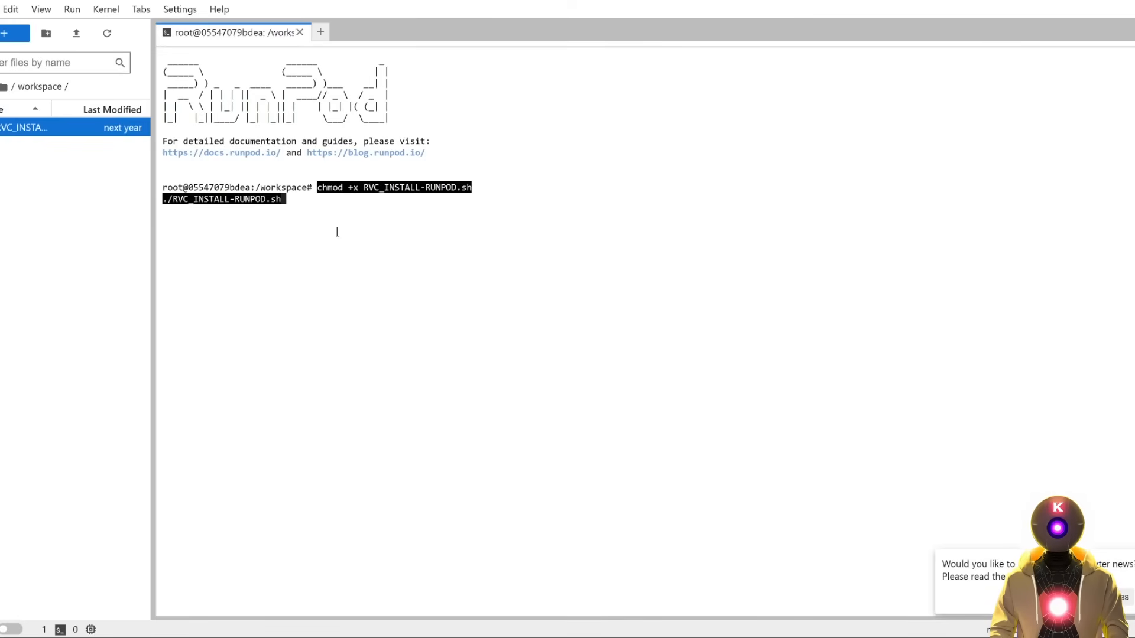
key("Return")
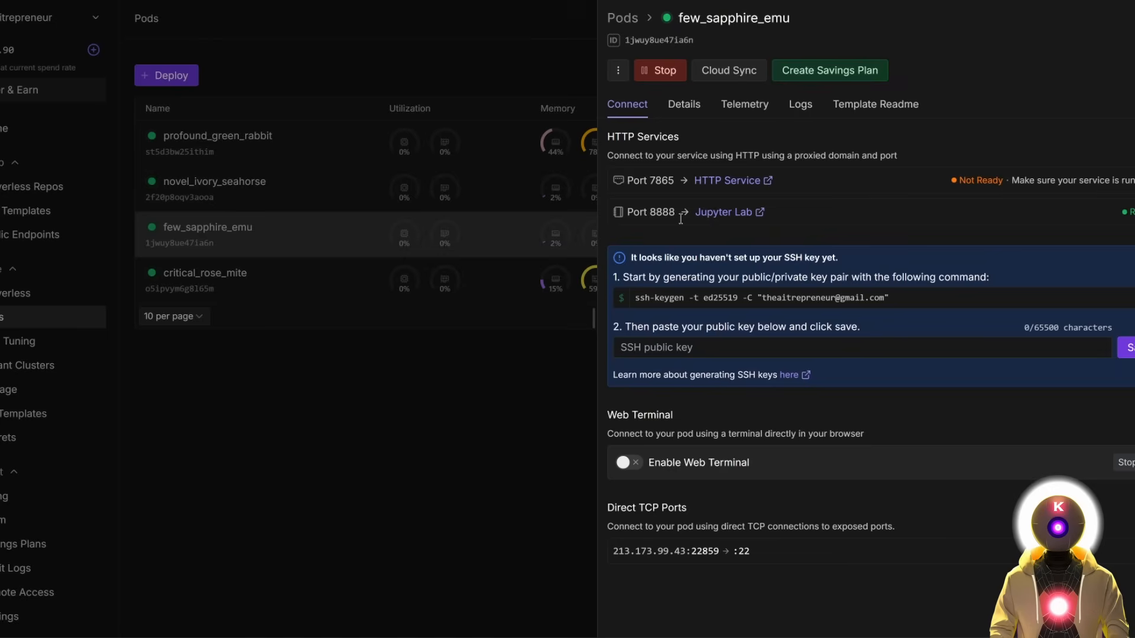
Open RVC WebUI via the port 7865 service and browse into the RVC1006Nvidia folder.
left_click(701, 180)
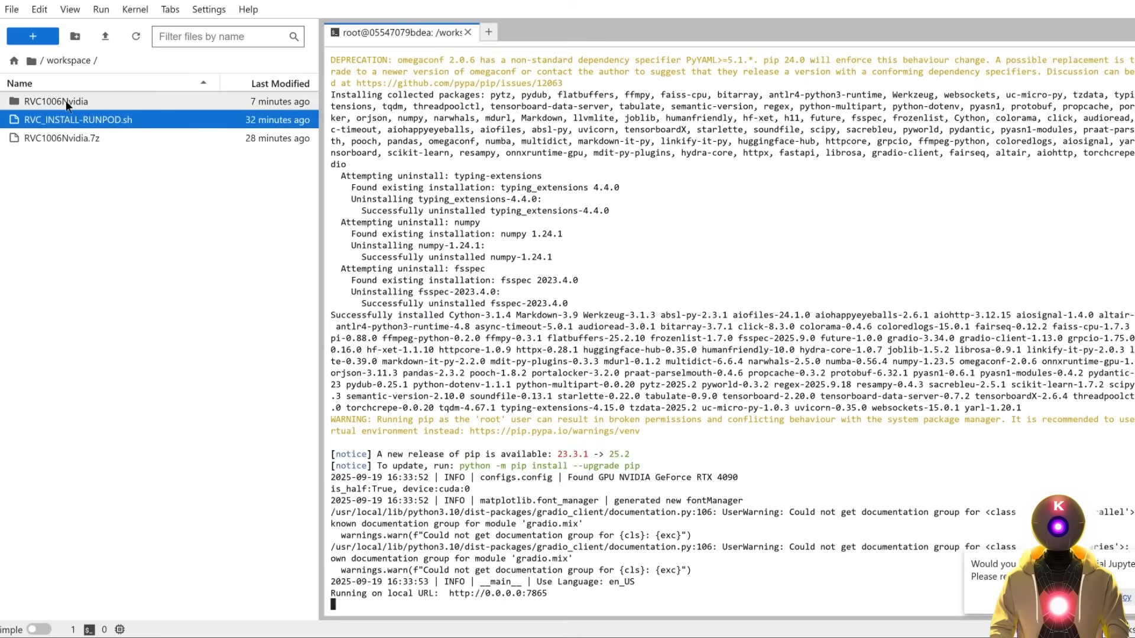
double_click(65, 99)
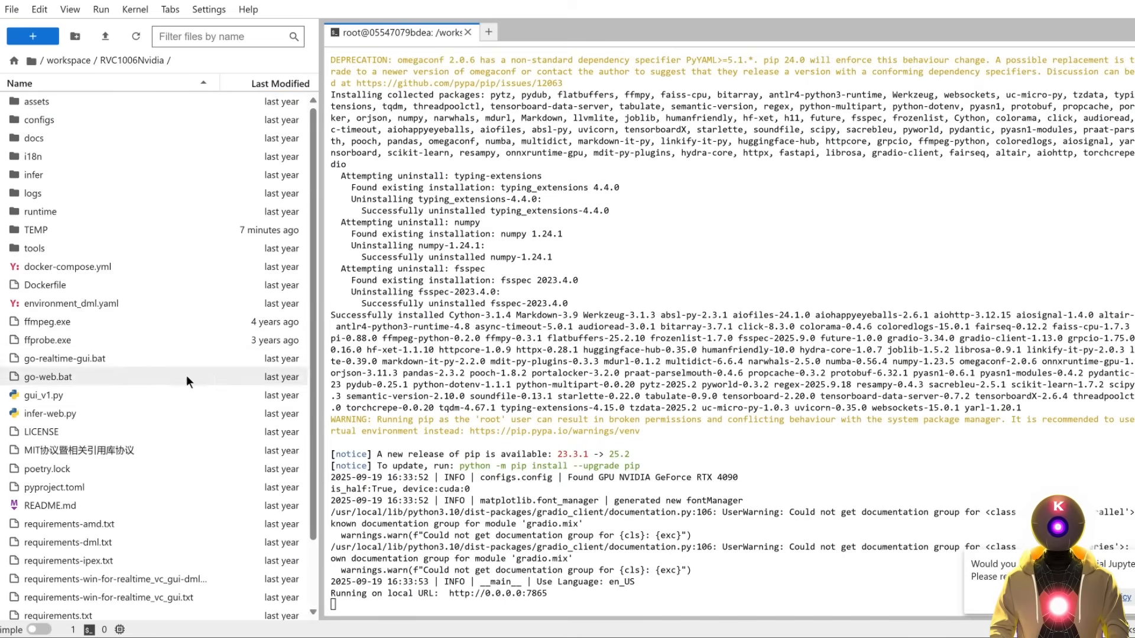
scroll(148, 414, "down", 3)
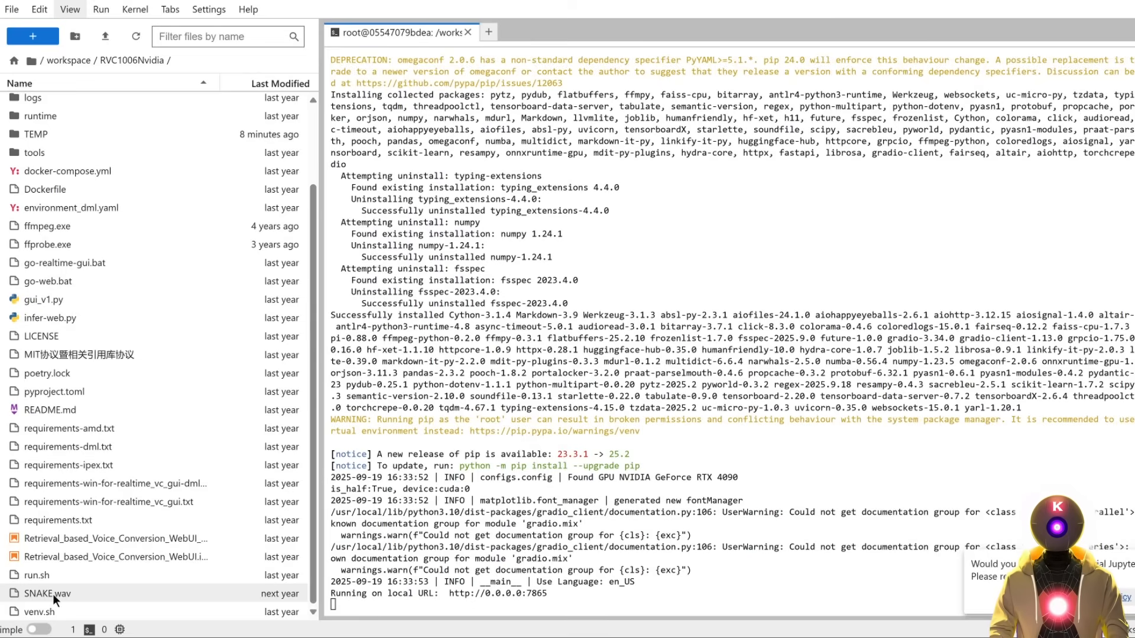
Copy SNAKE.wav's path in JupyterLab and paste it into RVC WebUI's input audio path.
right_click(52, 594)
left_click(119, 485)
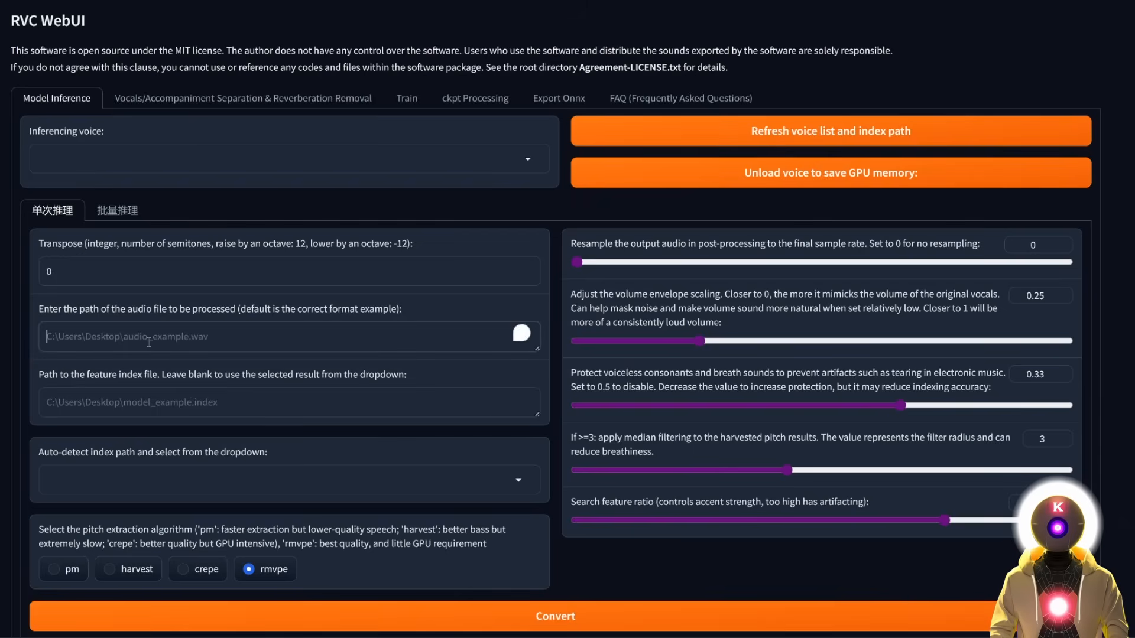
key("ctrl+v")
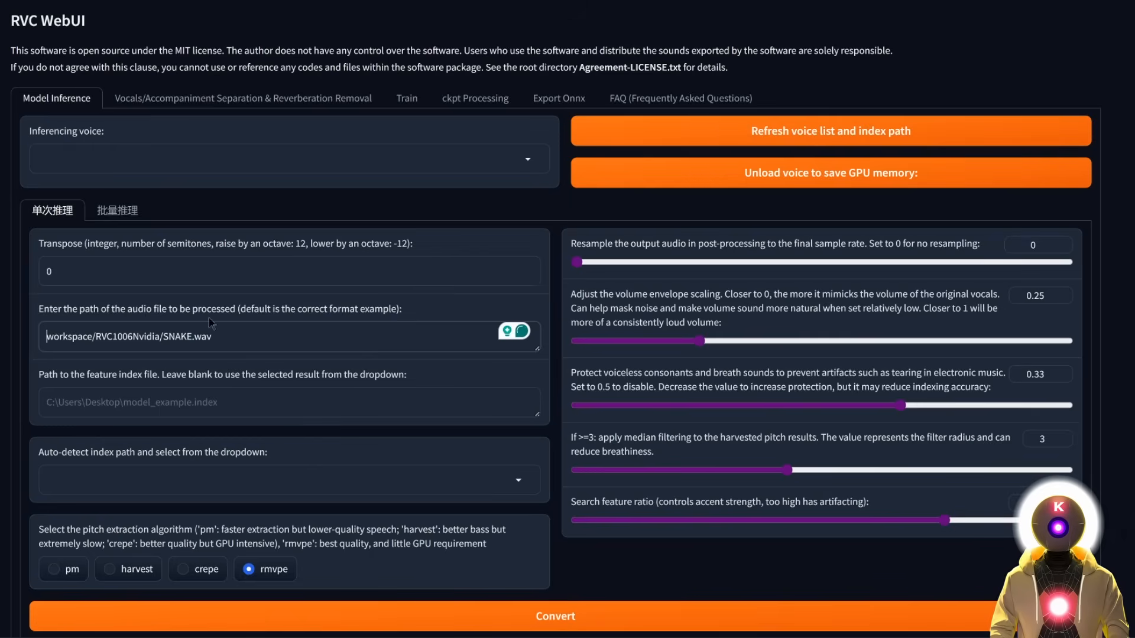
Convert /workspace/RVC1006Nvidia/SNAKE.wav with the guanguanV1.pth voice and play the output.
type("/")
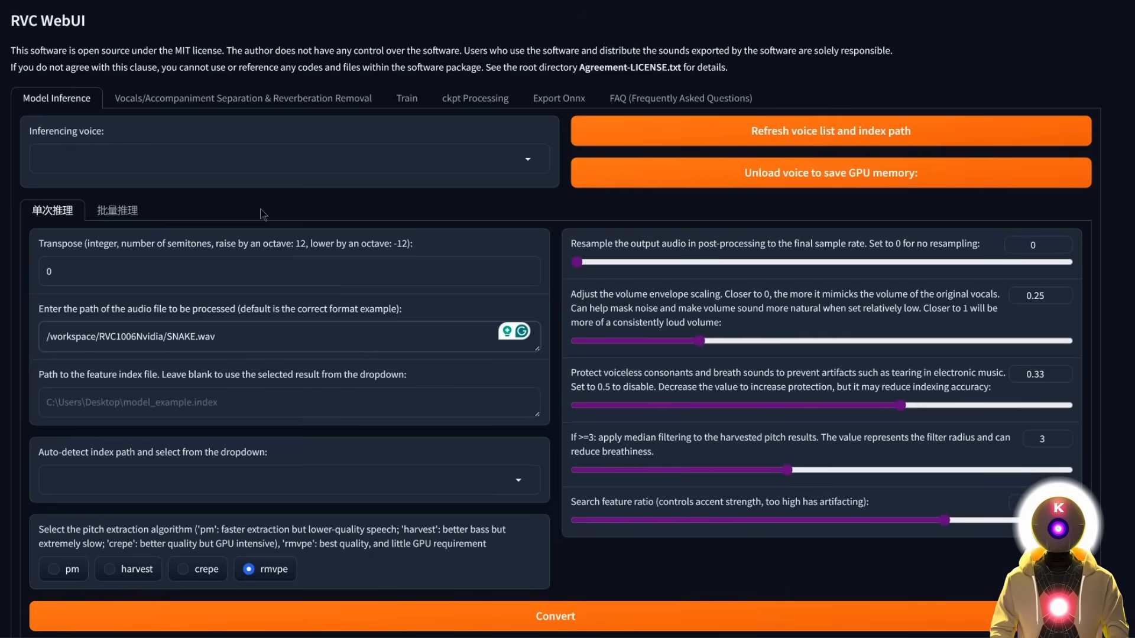
left_click(528, 161)
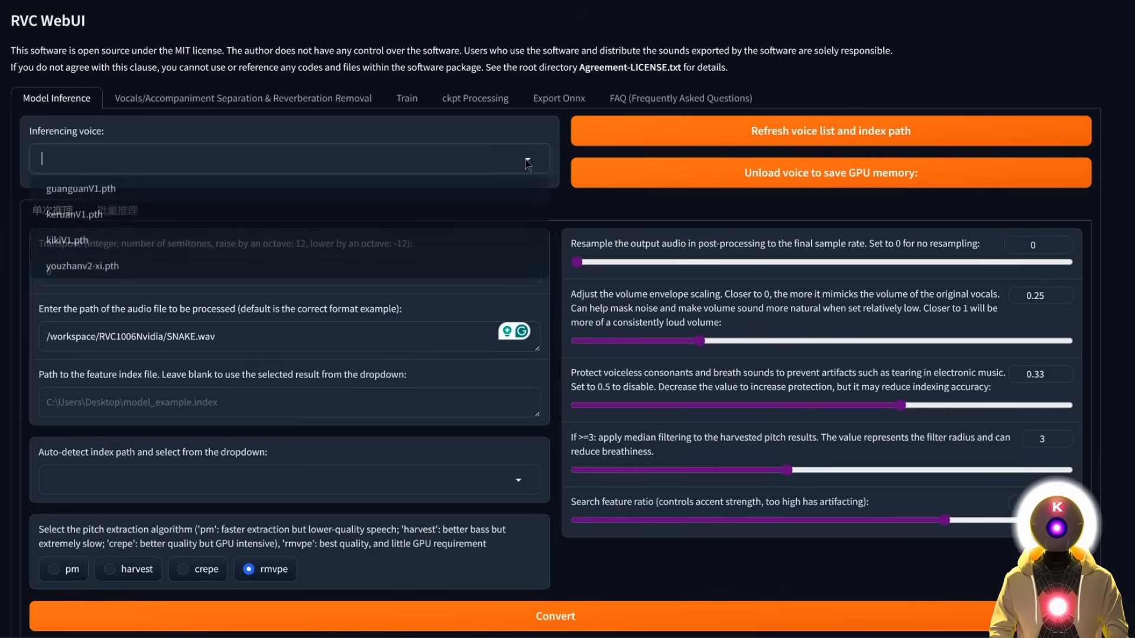
left_click(120, 193)
scroll(319, 214, "down", 2)
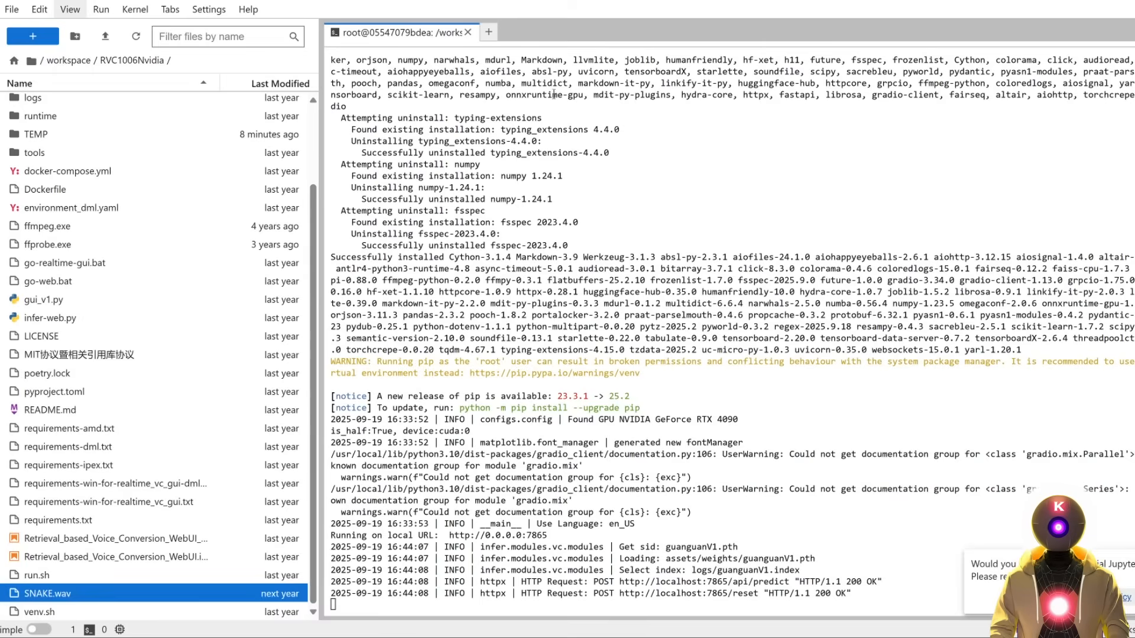
scroll(162, 299, "up", 3)
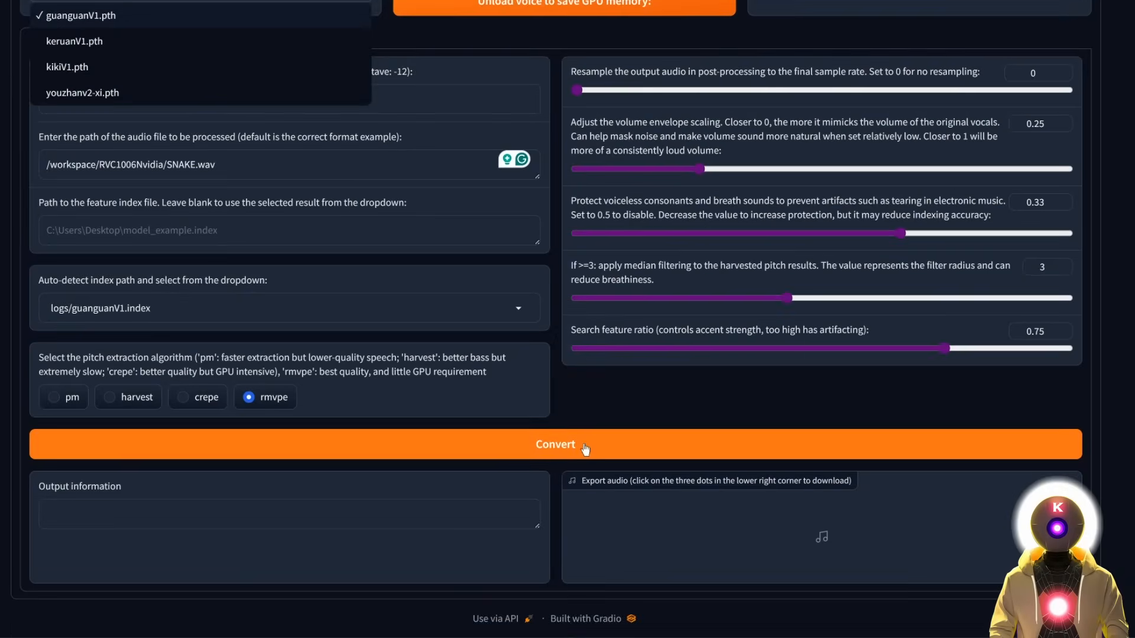
left_click(583, 448)
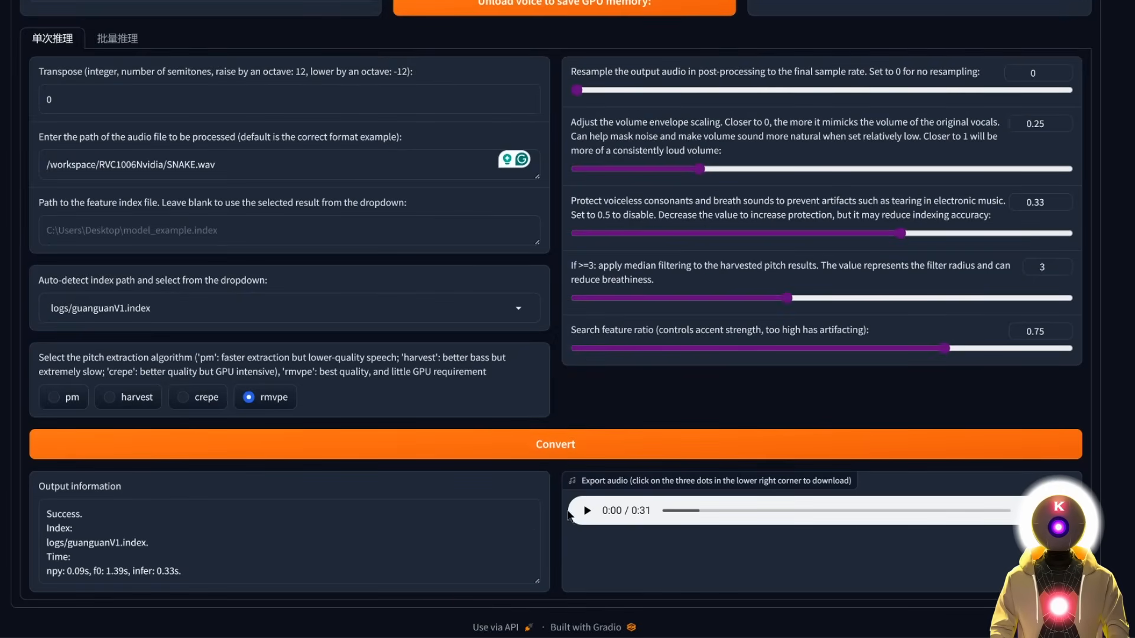
left_click(585, 518)
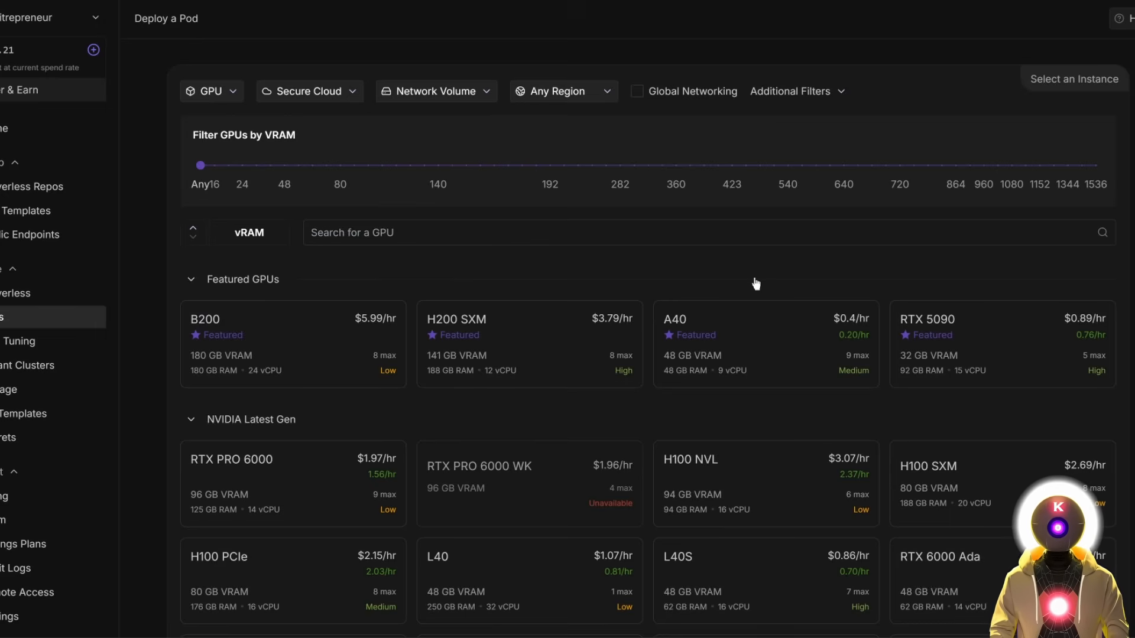
Select the RTX 4090 GPU and the ComfyUI template found by searching 'aitrepreneur'.
scroll(649, 258, "down", 7)
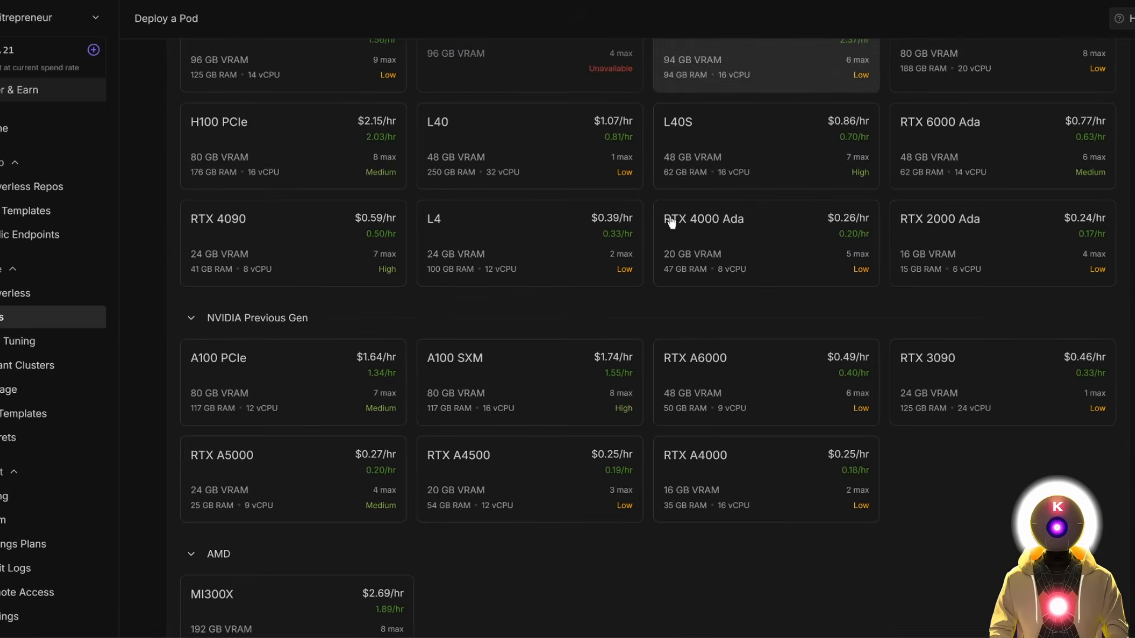
left_click(277, 246)
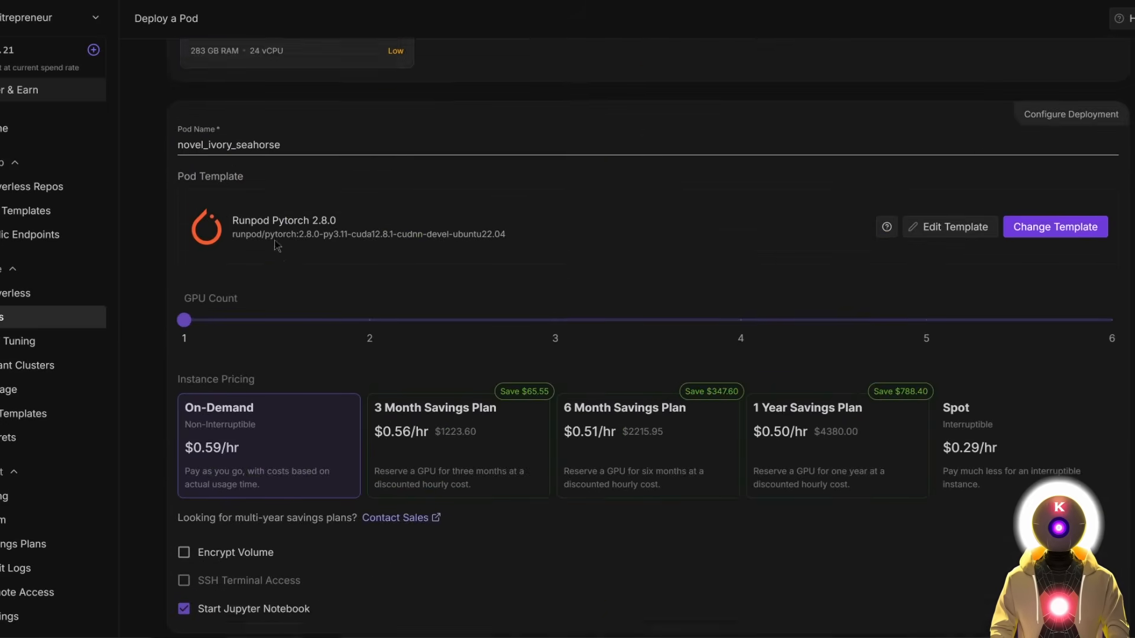
left_click(1055, 166)
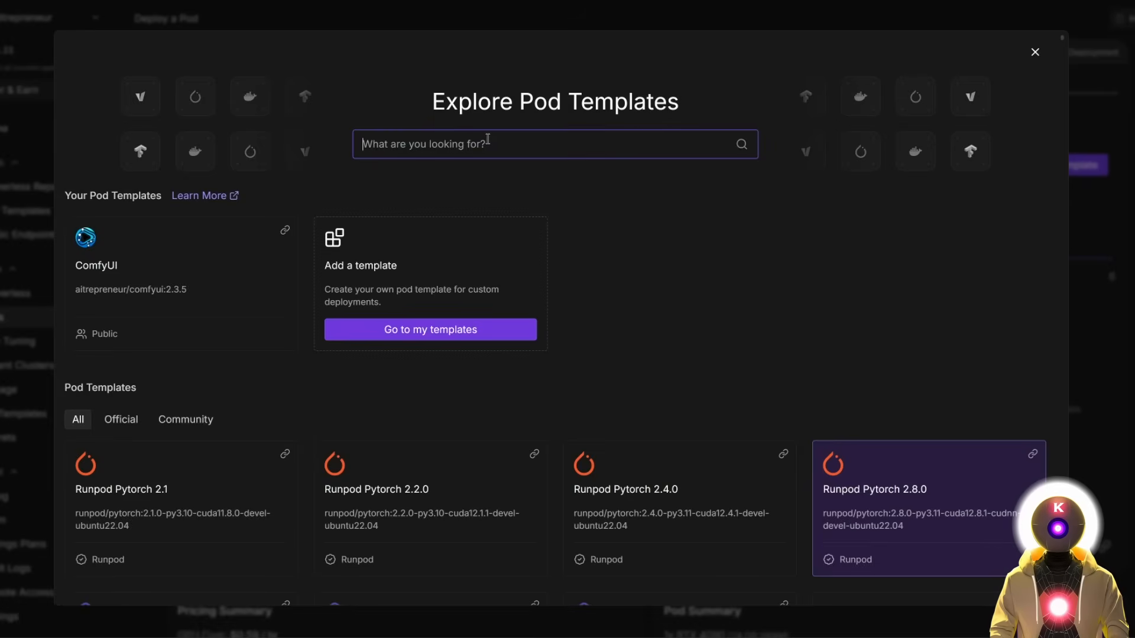
type("aitrepreneur")
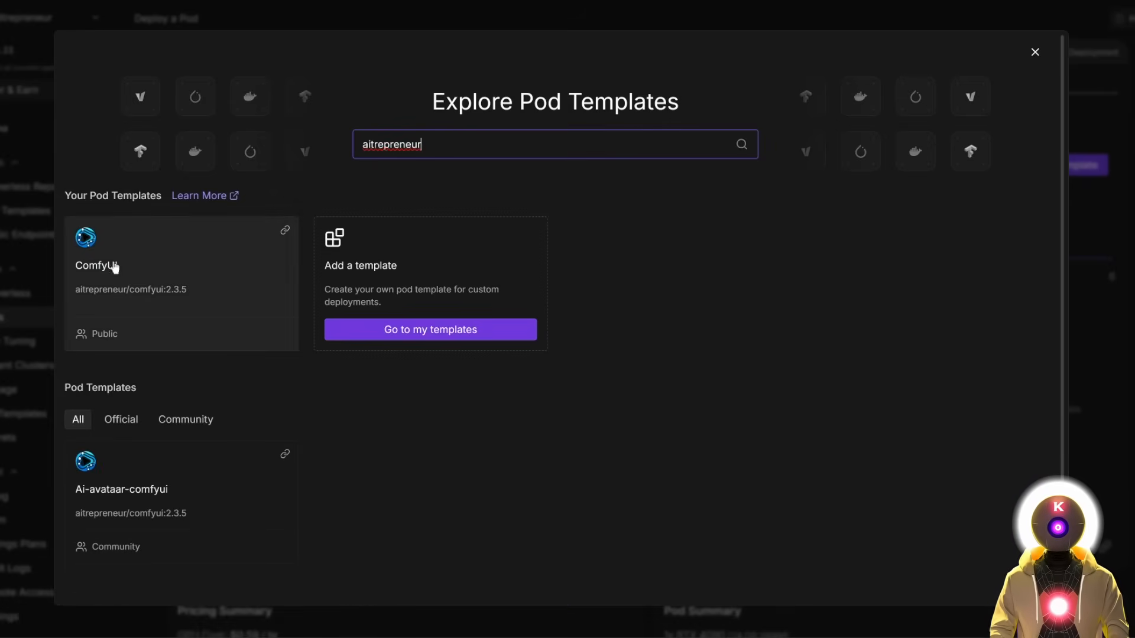
left_click(152, 266)
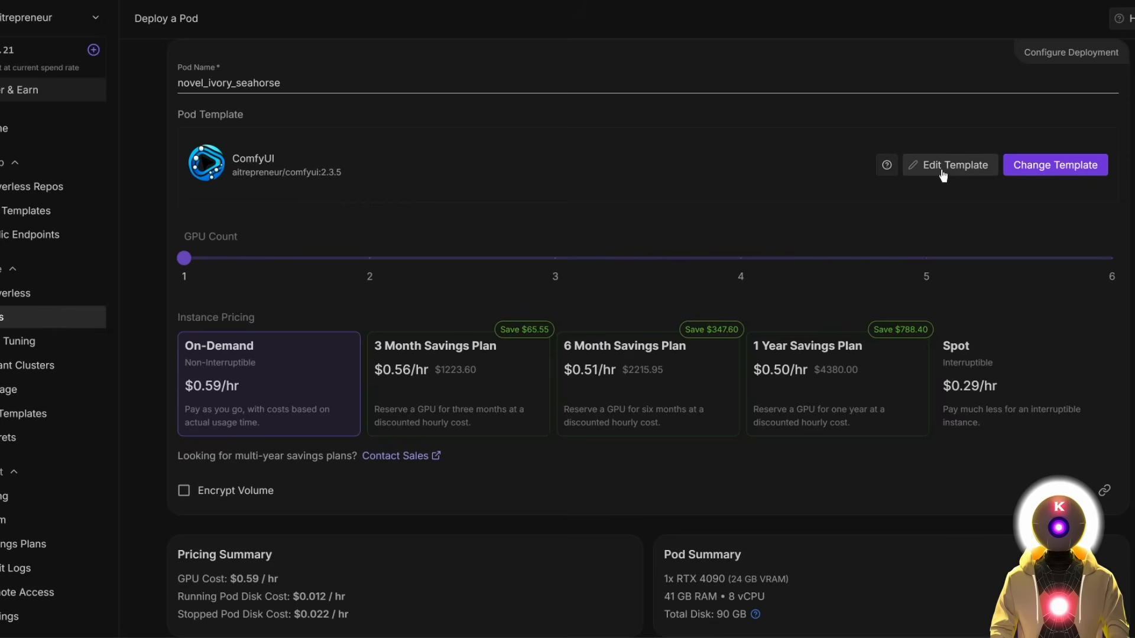
Apply the template overrides with 80 GB disks and deploy the ComfyUI pod on demand.
left_click(947, 169)
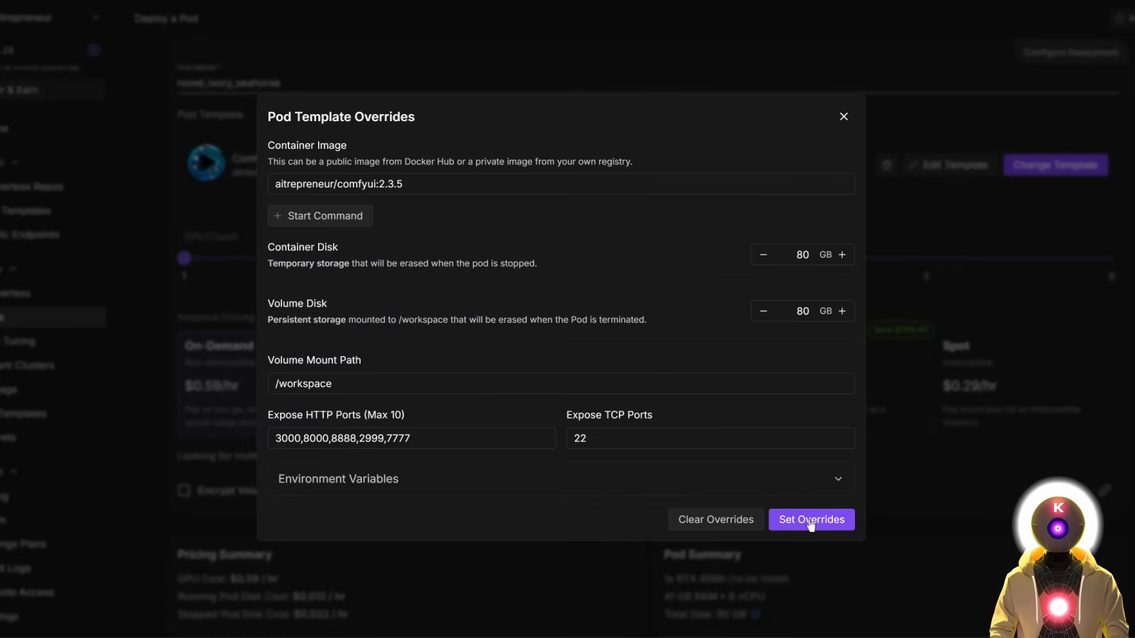
left_click(811, 524)
scroll(670, 375, "down", 2)
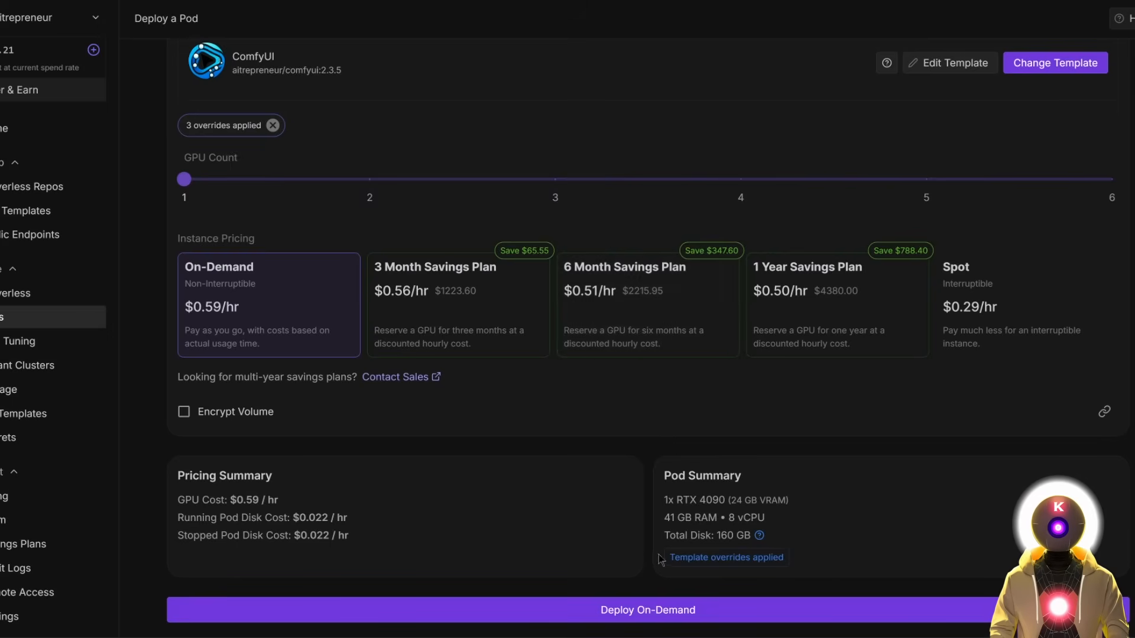
left_click(640, 610)
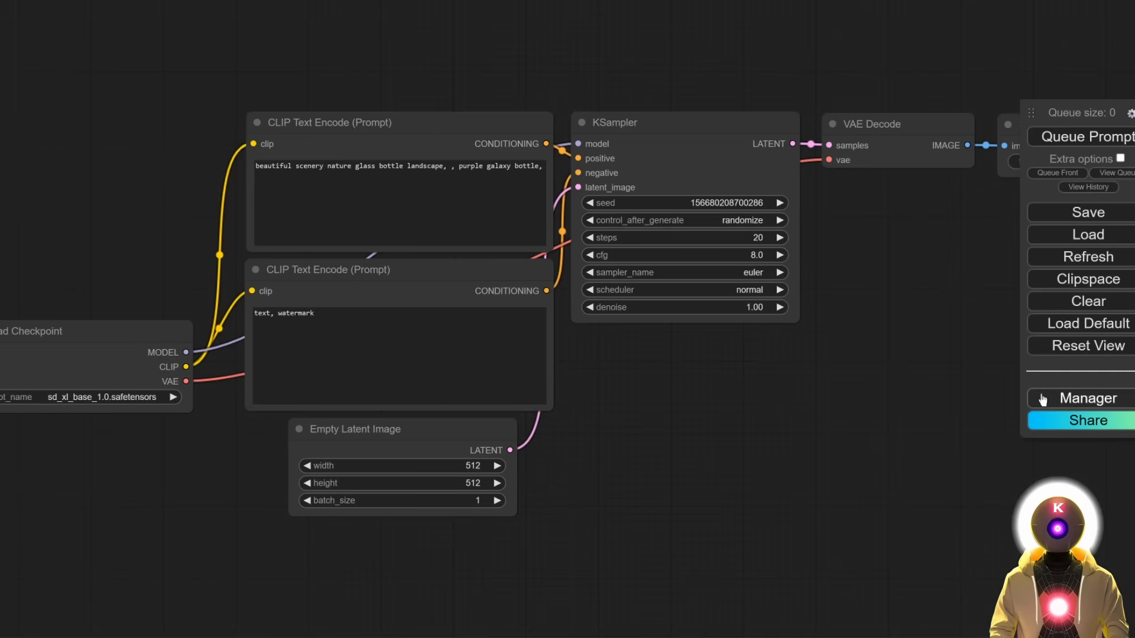
Update ComfyUI and all custom nodes via Manager, then open JupyterLab's logs folder.
left_click(1061, 399)
left_click(575, 301)
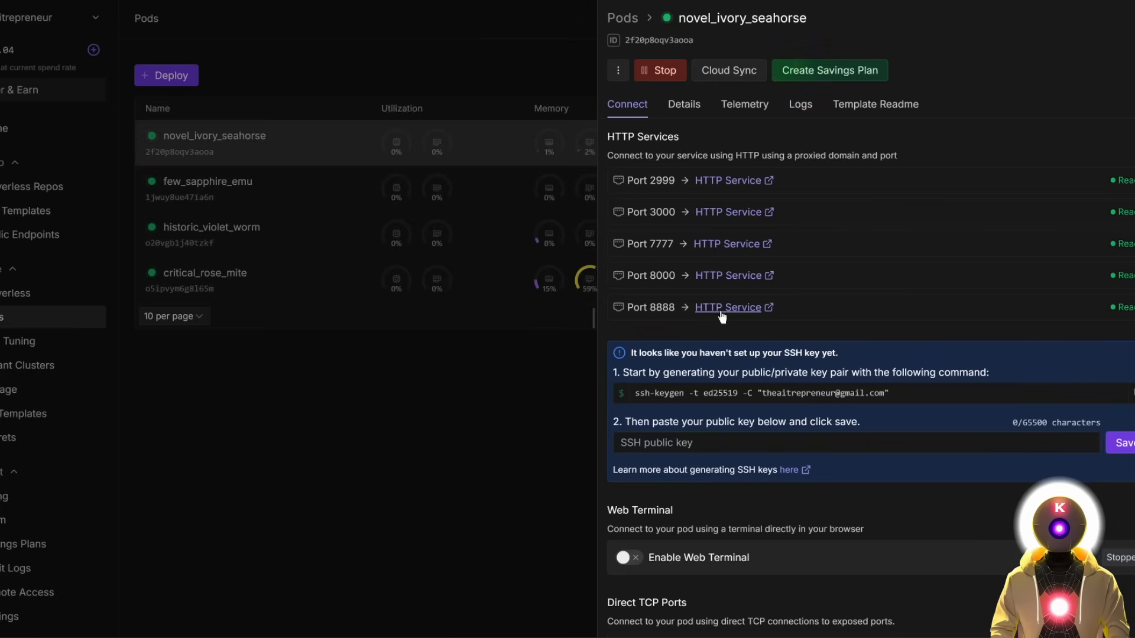
left_click(728, 307)
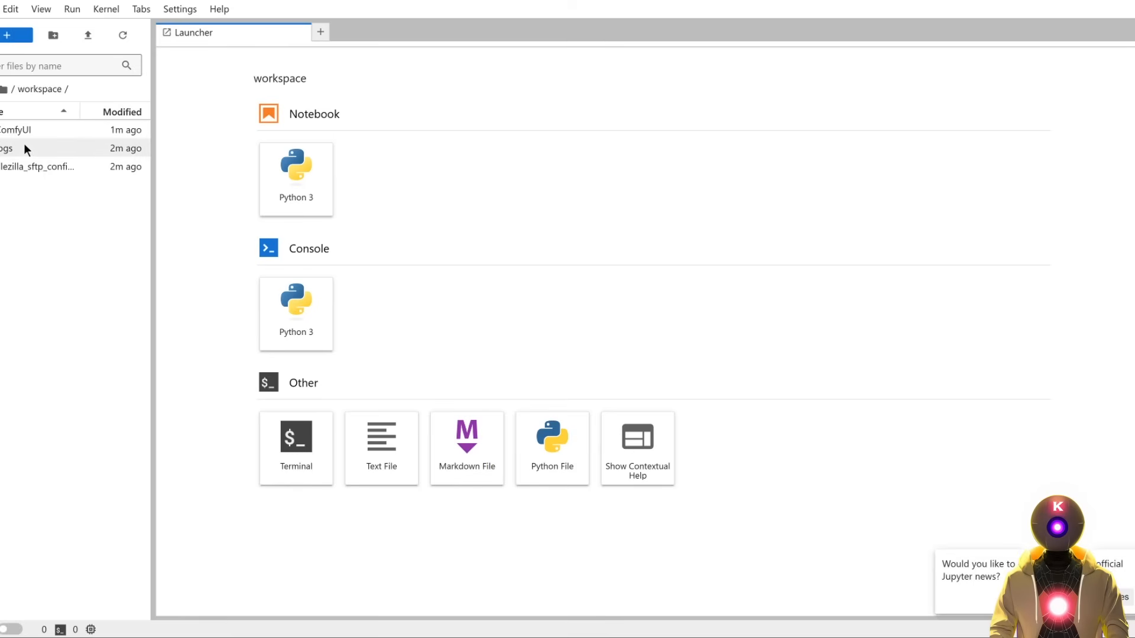
left_click(24, 143)
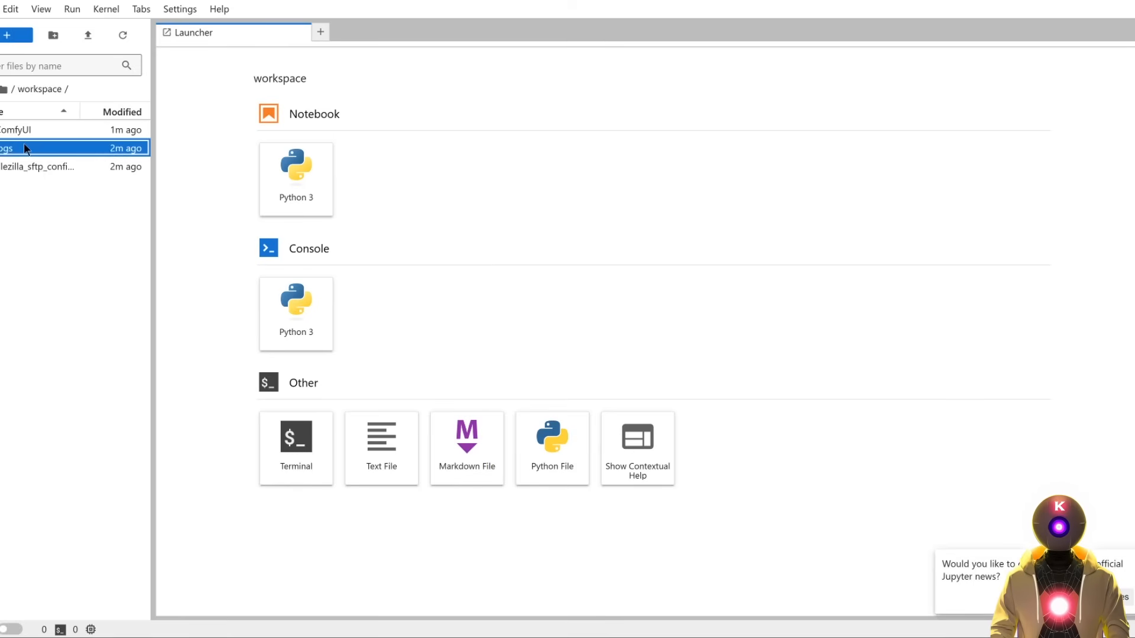
double_click(24, 143)
Follow comfyui.log live in a new terminal with tail -f.
left_click(297, 450)
key("ctrl+v")
key("Return")
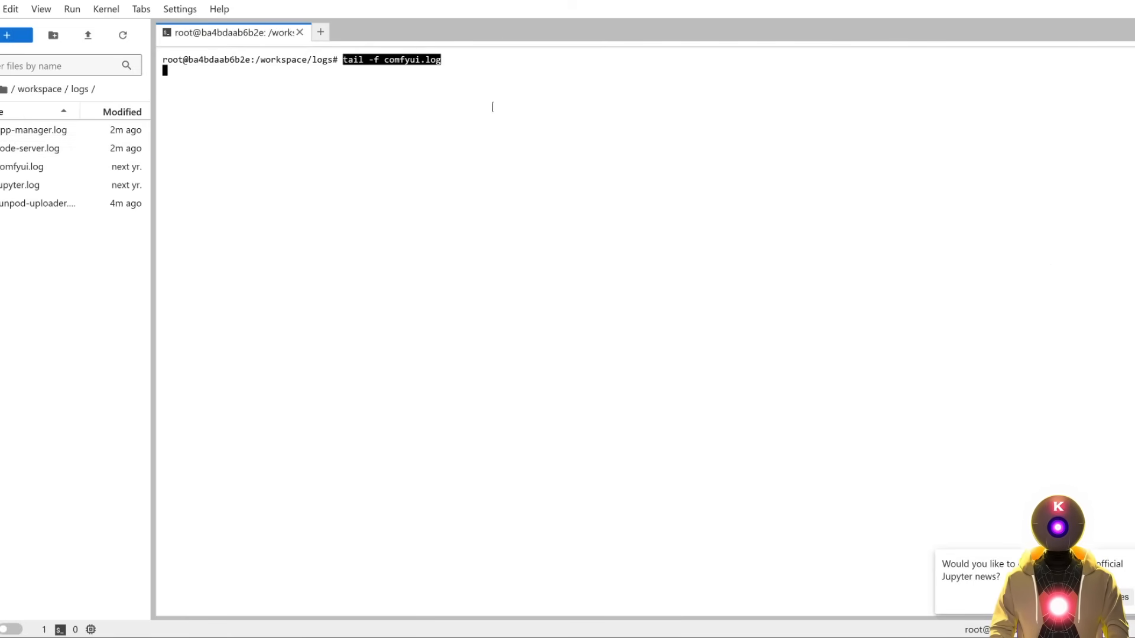
key("Return")
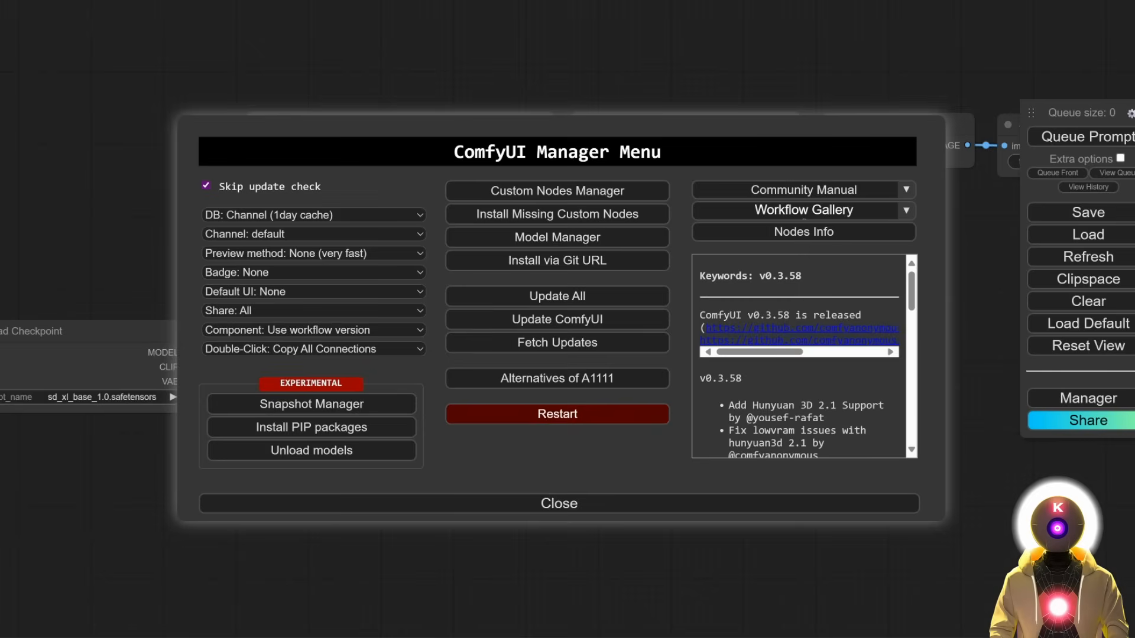
Restart and confirm the ComfyUI server reboot, then open the ComfyUI folder in the file browser.
left_click(576, 417)
left_click(631, 63)
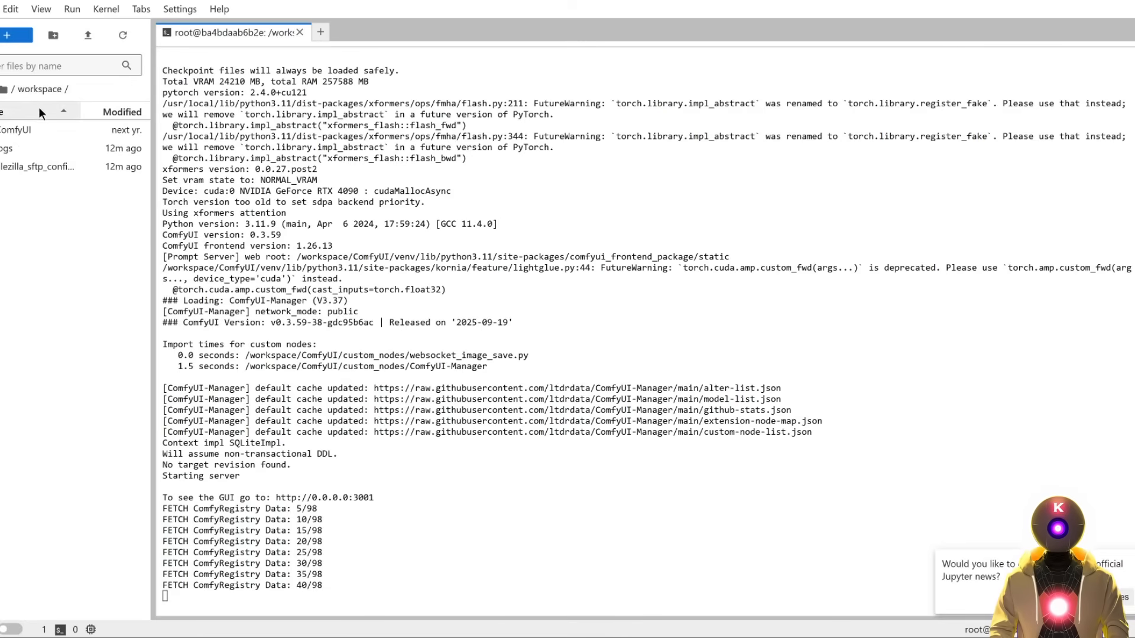
left_click(22, 131)
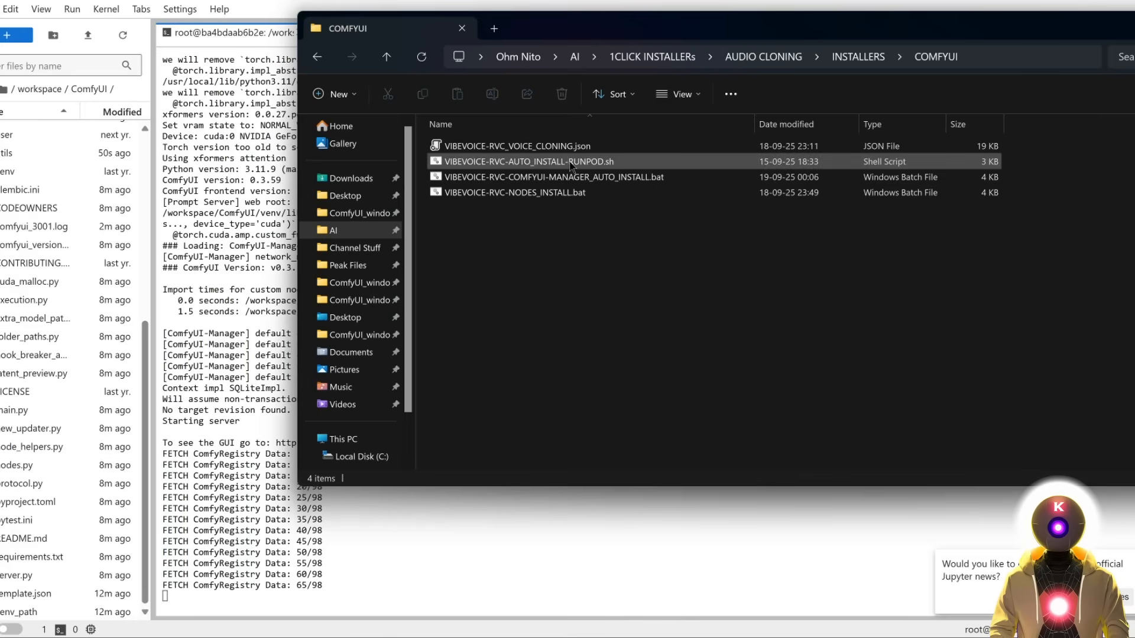
Upload VIBEVOICE-RVC-AUTO_INSTALL-RUNPOD.sh to the ComfyUI folder, make it executable with chmod +x, and run it in a new terminal.
left_click_drag(571, 167, 34, 494)
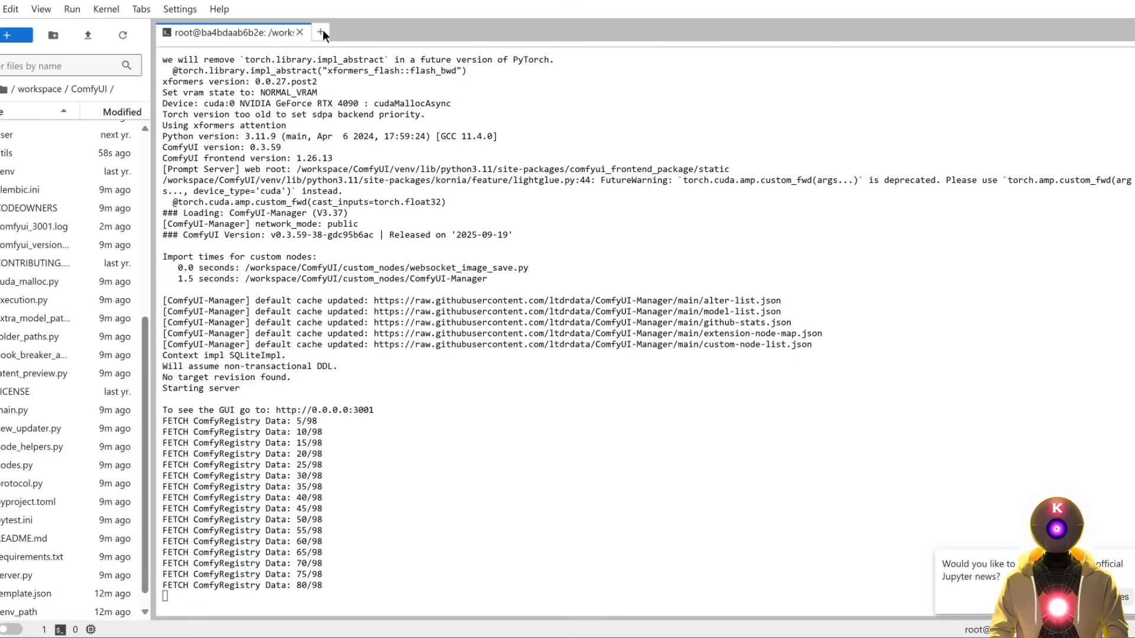
left_click(323, 31)
left_click(304, 465)
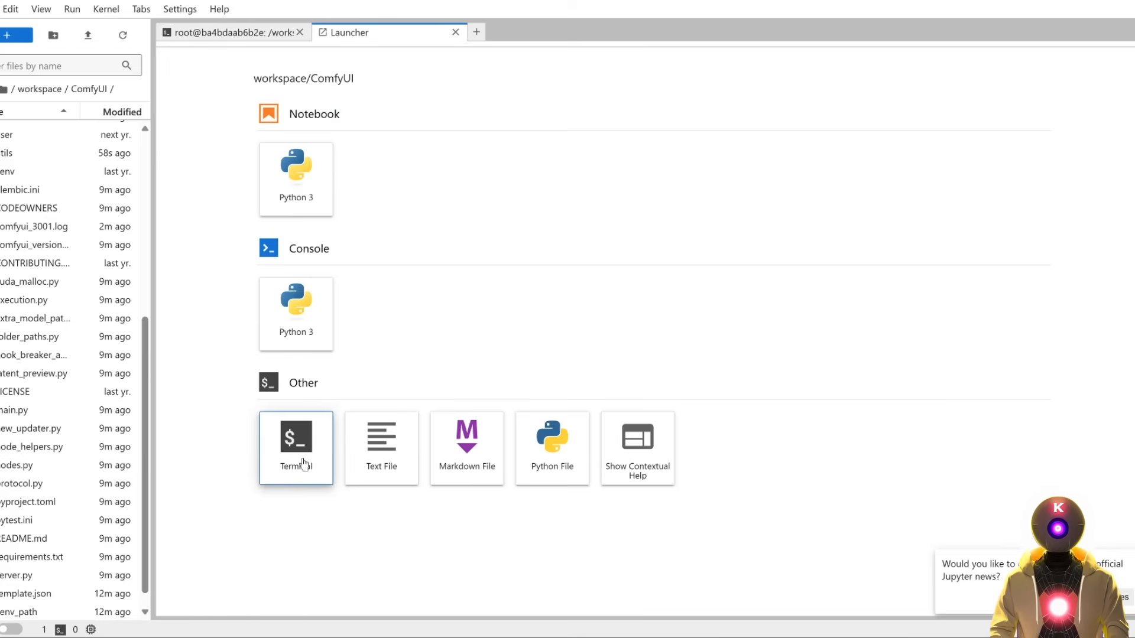
type("chmod +x VIBEVOICE-RVC-AUTO_INSTALL-RUNPOD.sh ./VIBEVOICE-RVC-AUTO_INSTALL-RUNPOD.sh")
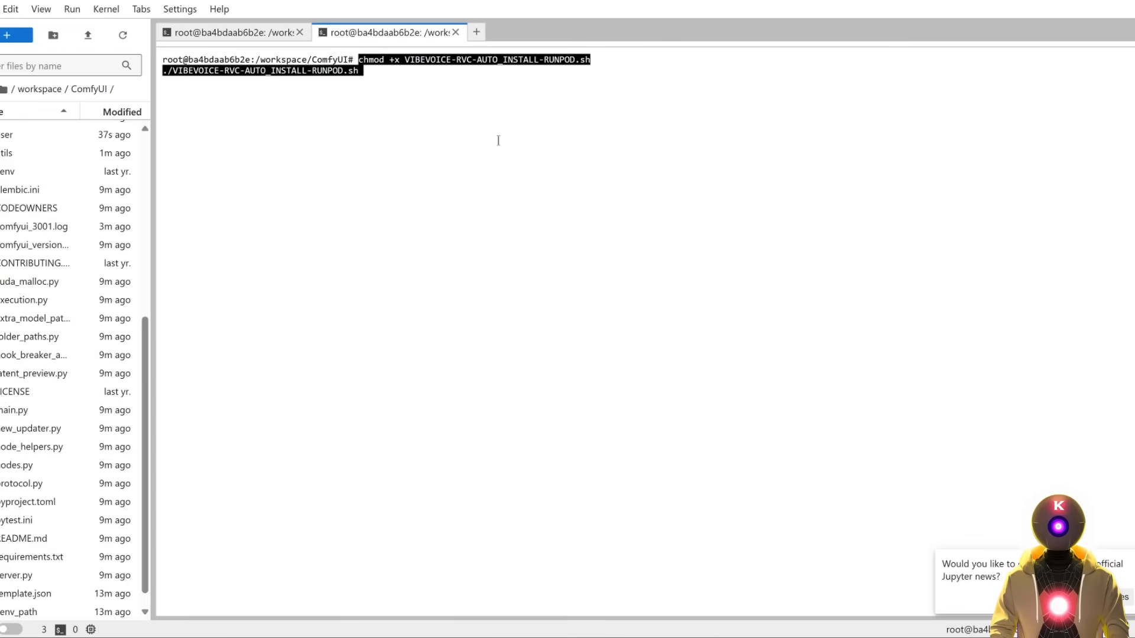
key("Return")
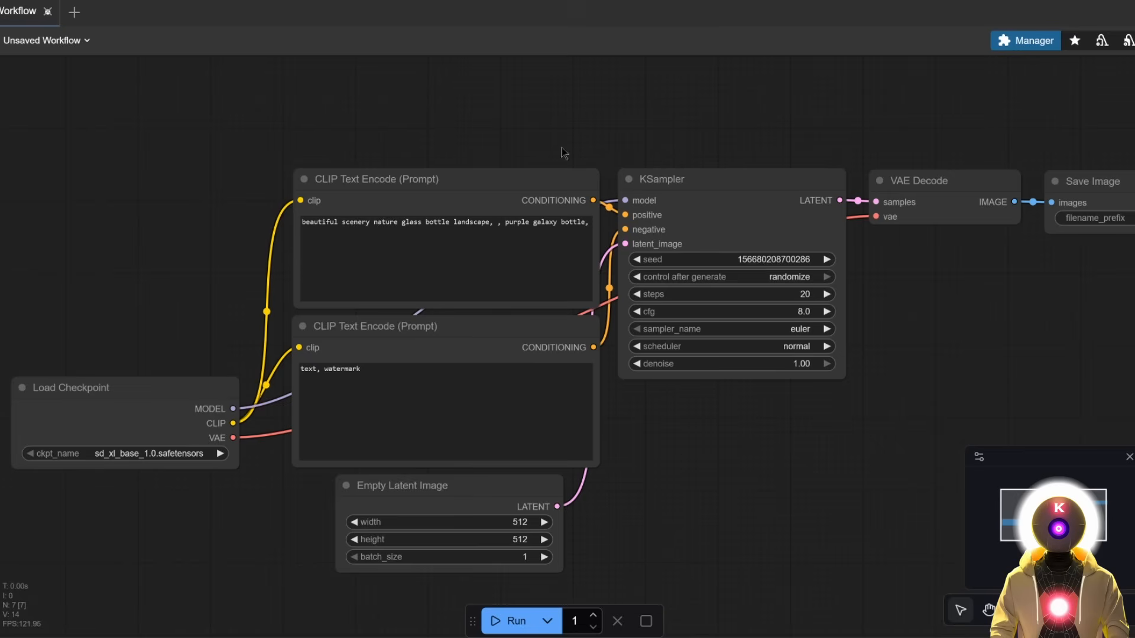
Restart ComfyUI from Manager, then drop VIBEVOICE_RVC_VOICE_CLONING.json onto the canvas and bring its nodes into view.
left_click(1026, 40)
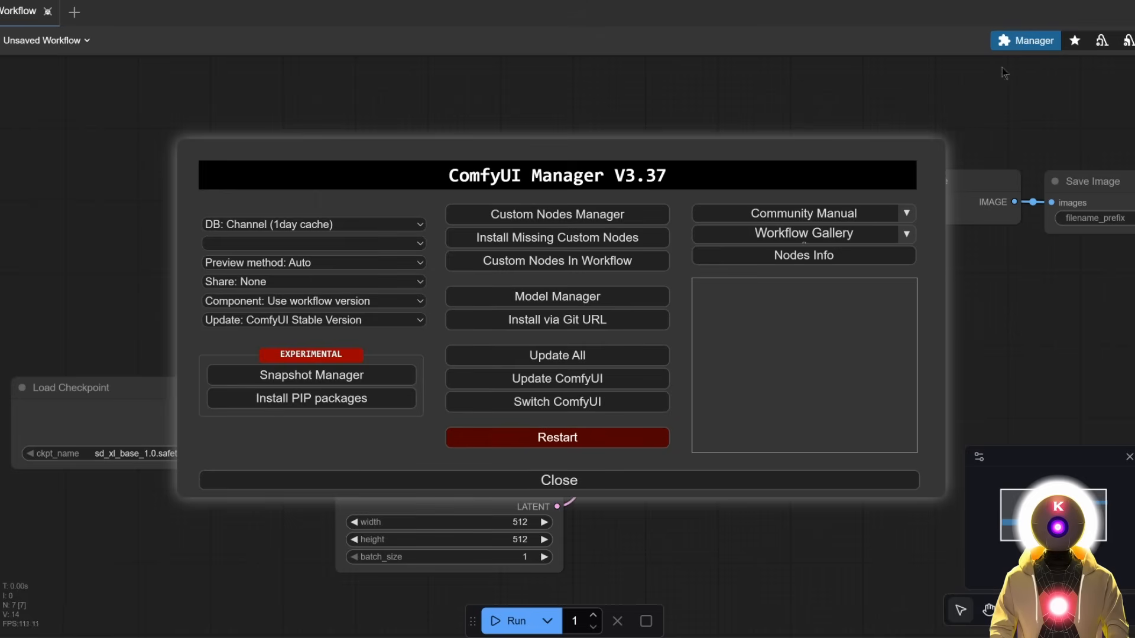
left_click(572, 439)
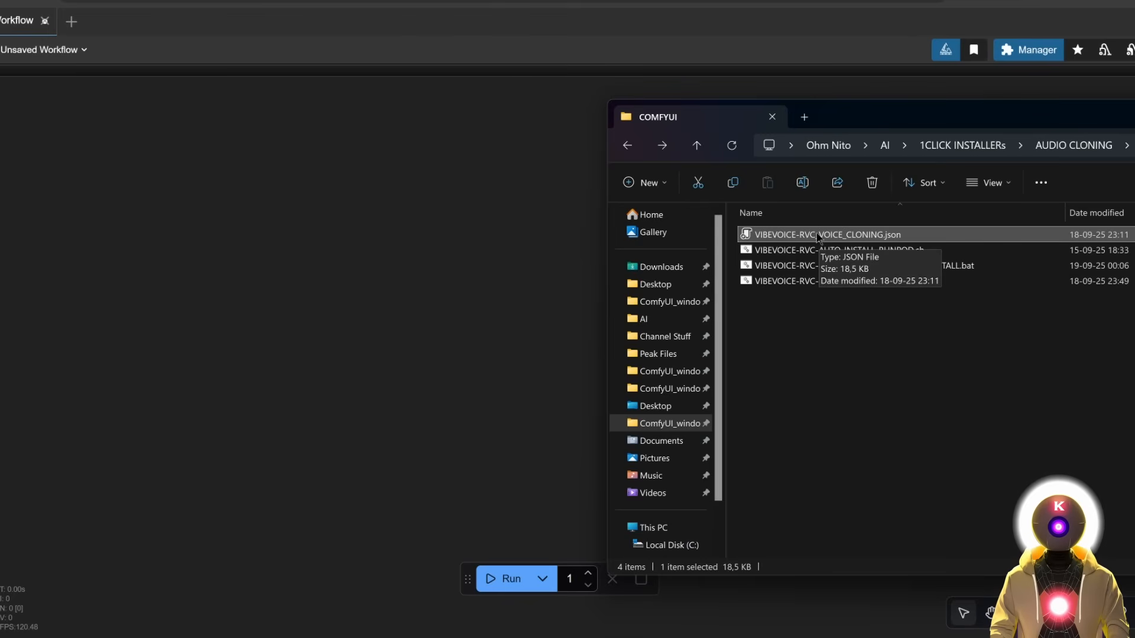
left_click_drag(816, 236, 458, 274)
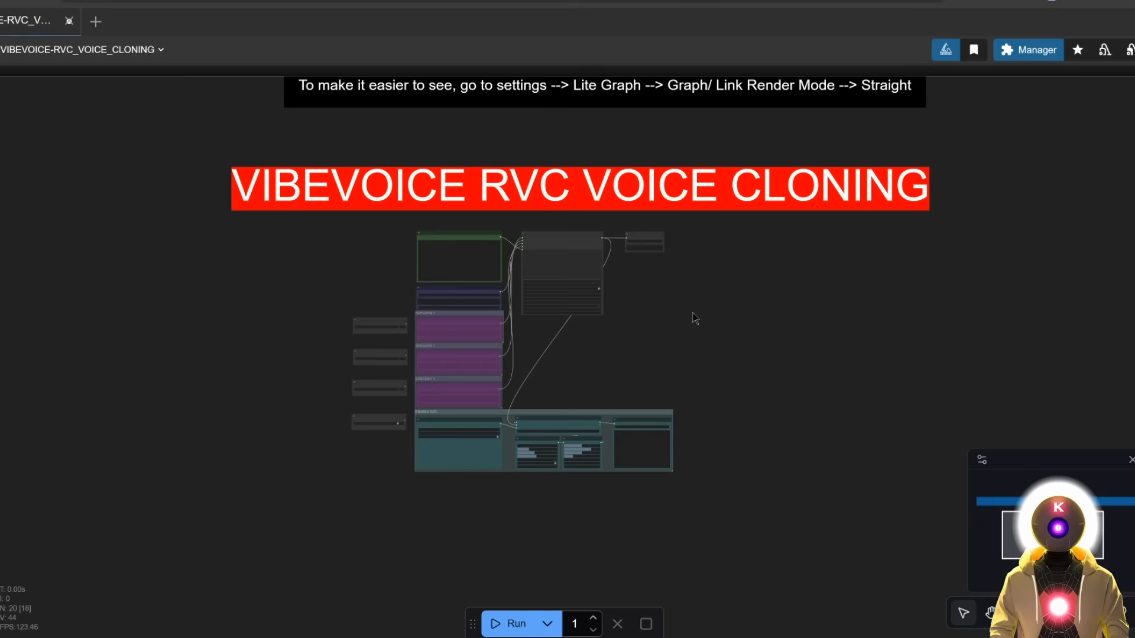
scroll(507, 307, "up", 8)
left_click_drag(558, 403, 603, 323)
scroll(456, 198, "up", 5)
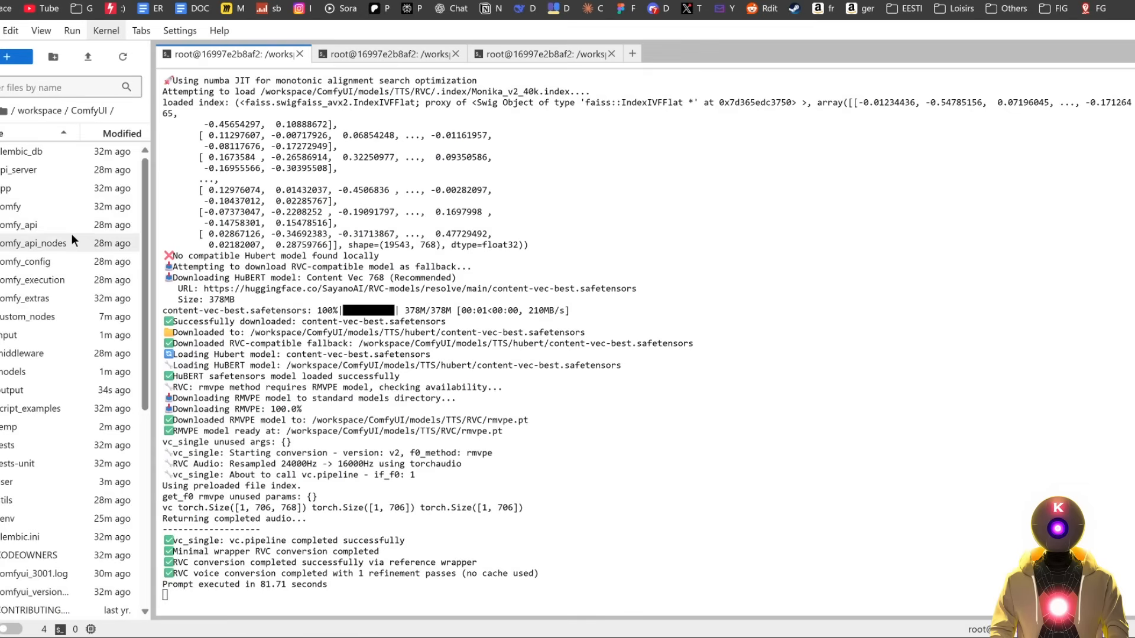
Open models/TTS/RVC in the file browser and enable View > Show Hidden Files.
double_click(7, 372)
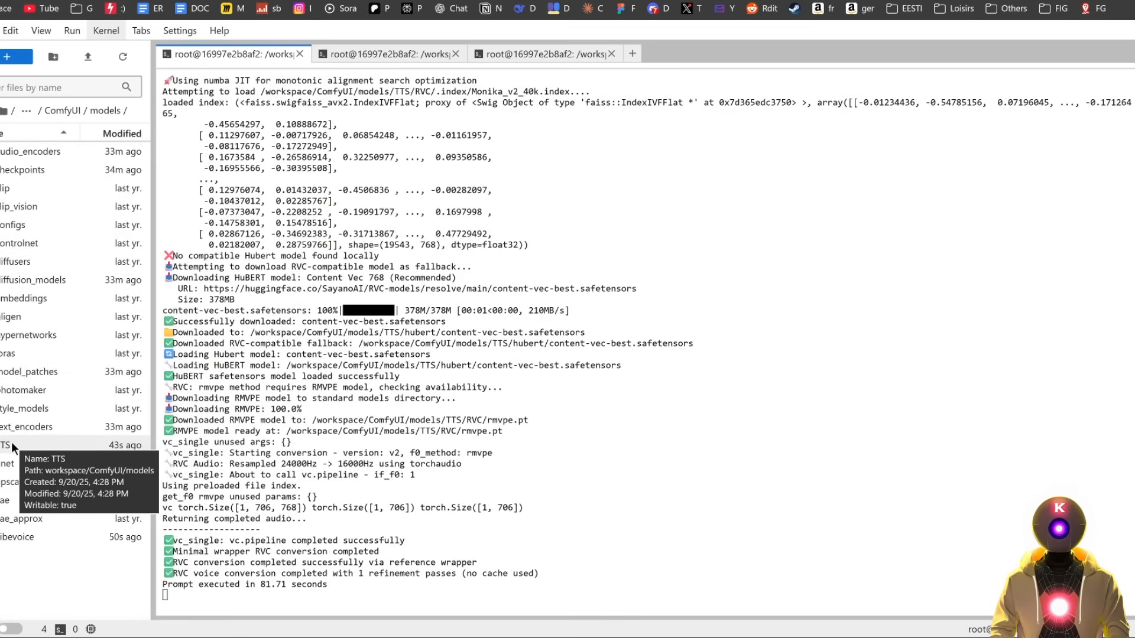
double_click(12, 448)
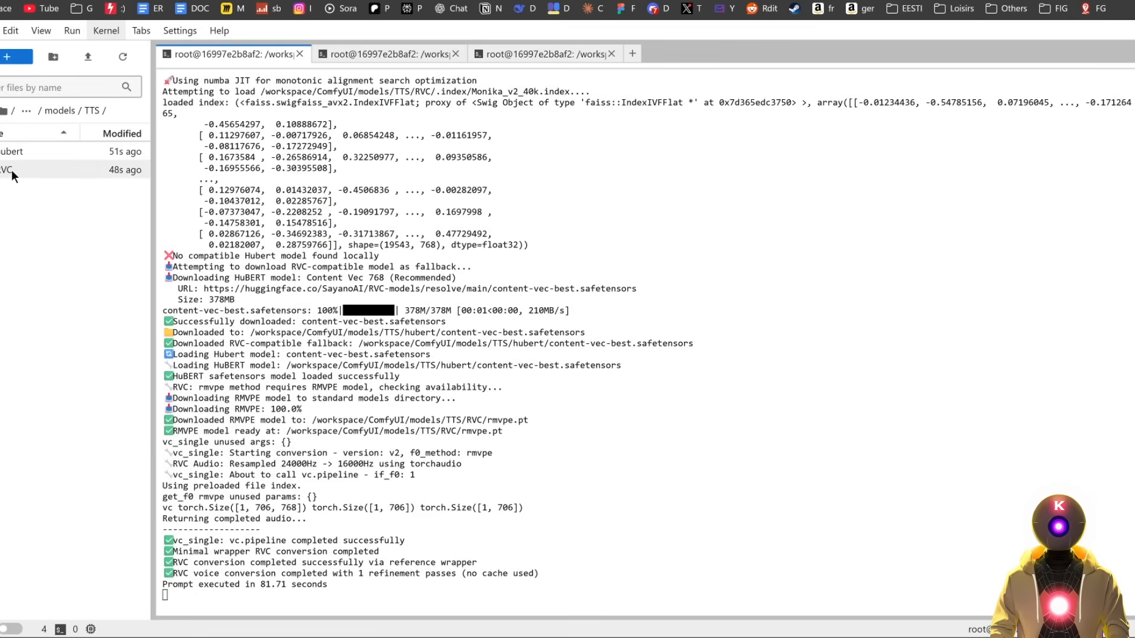
double_click(12, 169)
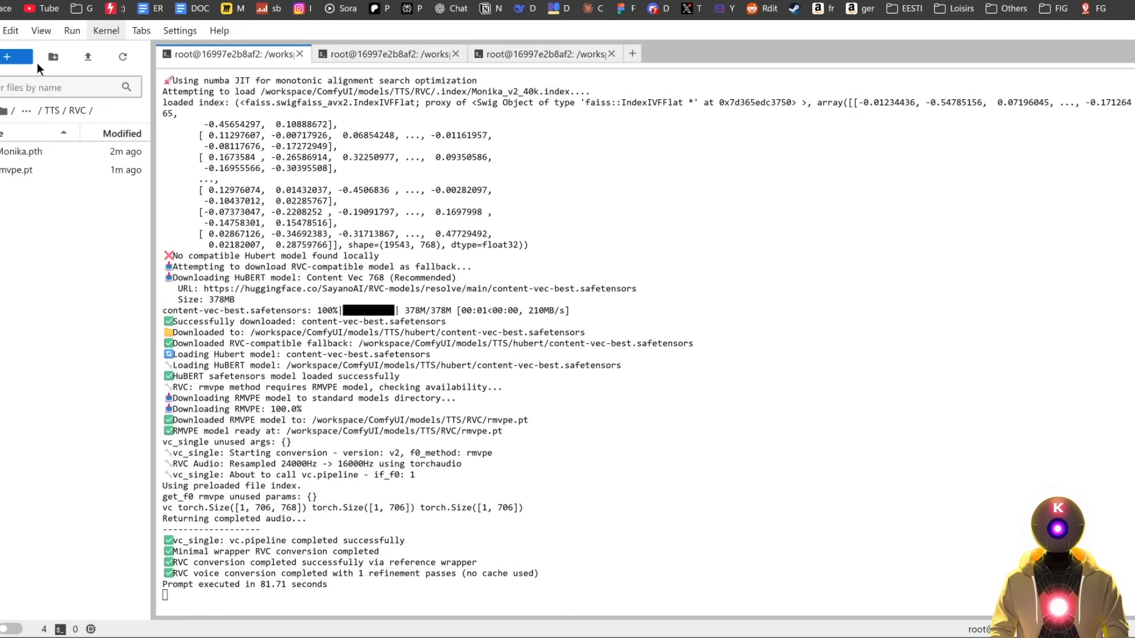
left_click(41, 32)
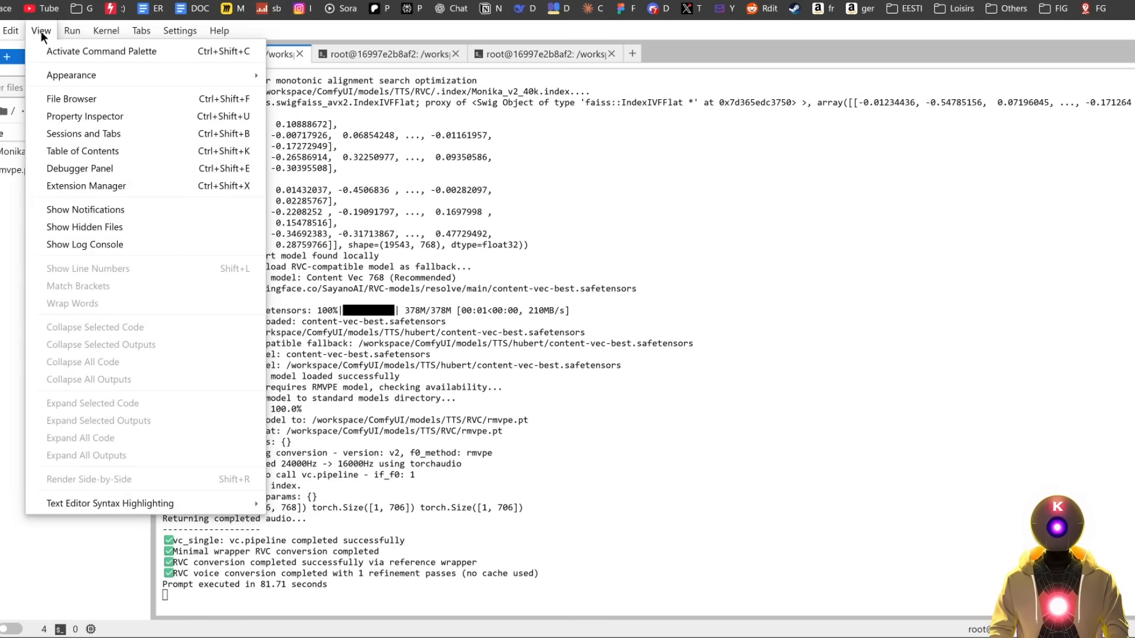
left_click(96, 229)
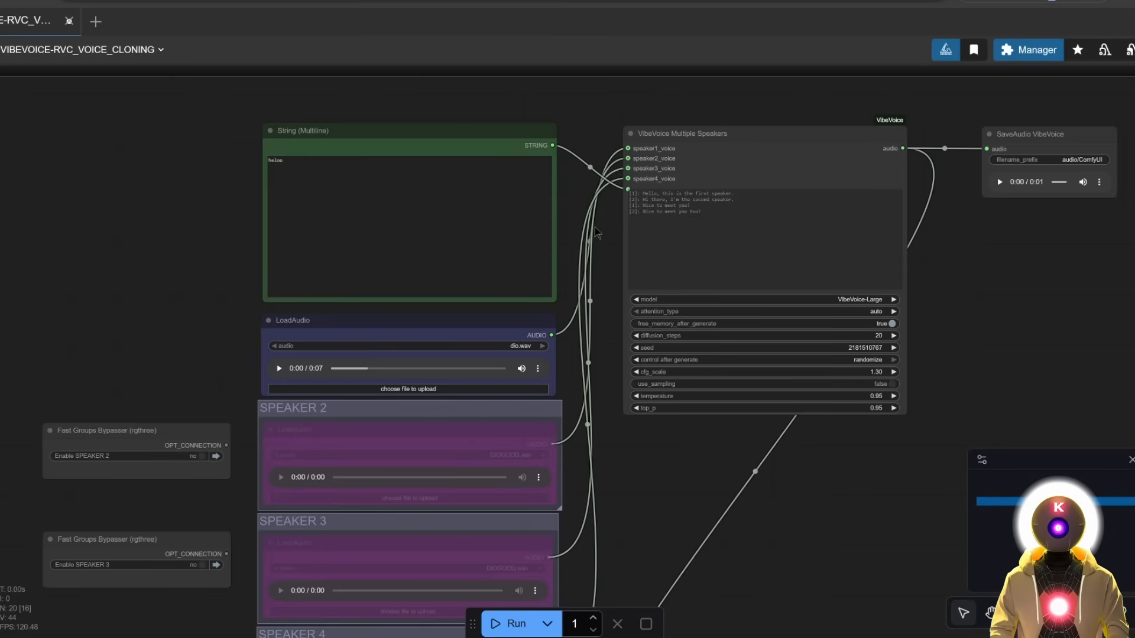
scroll(641, 352, "down", 7)
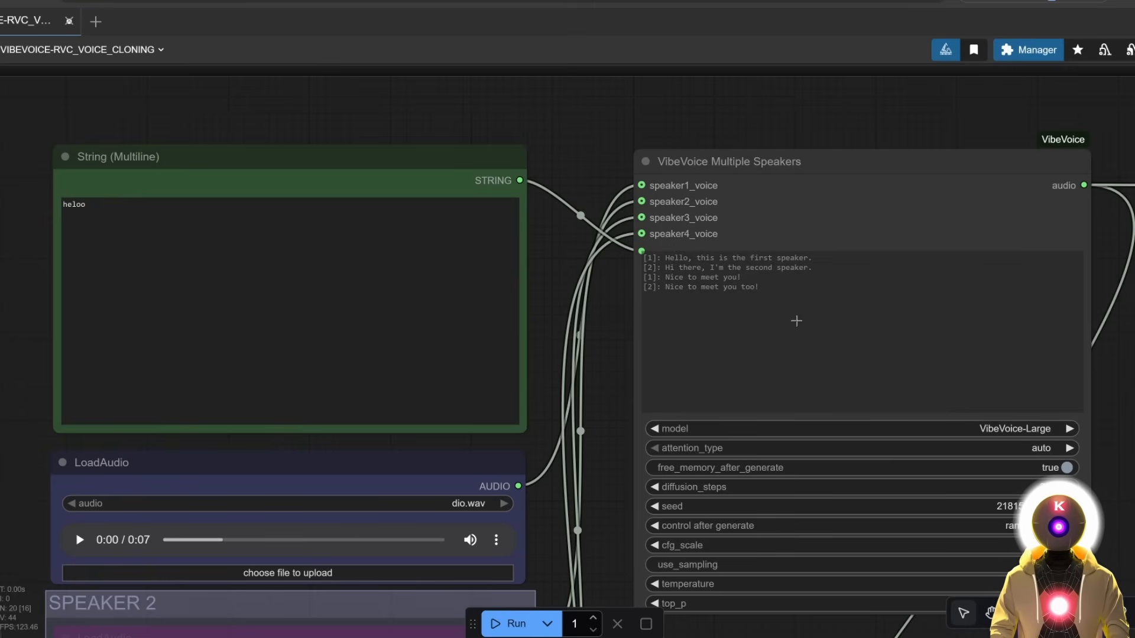
scroll(733, 266, "up", 5)
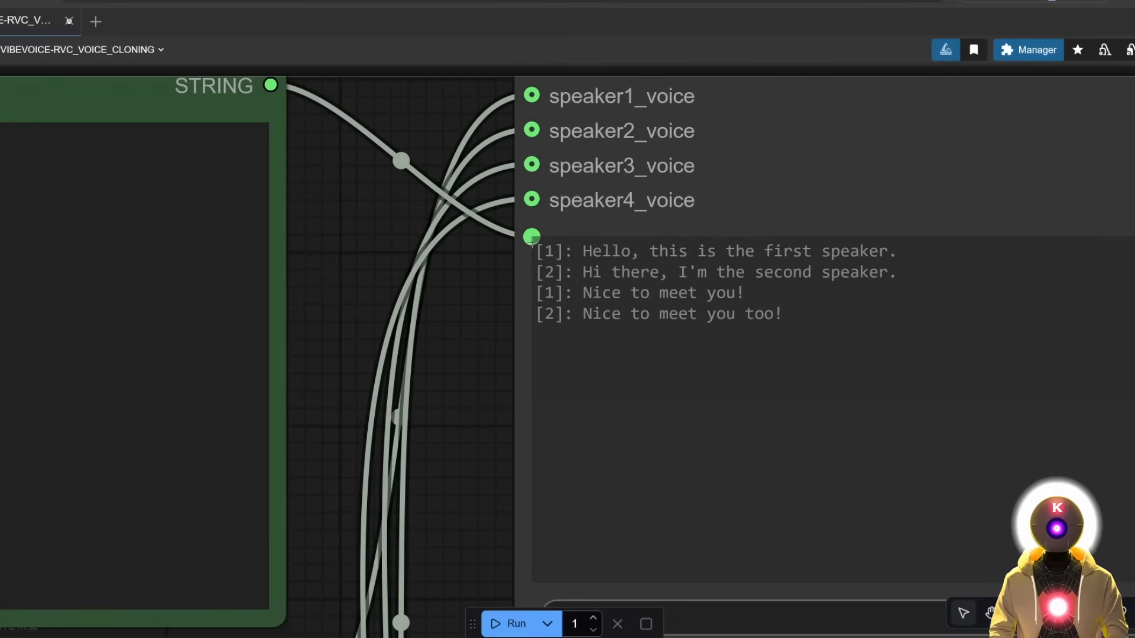
scroll(535, 282, "down", 5)
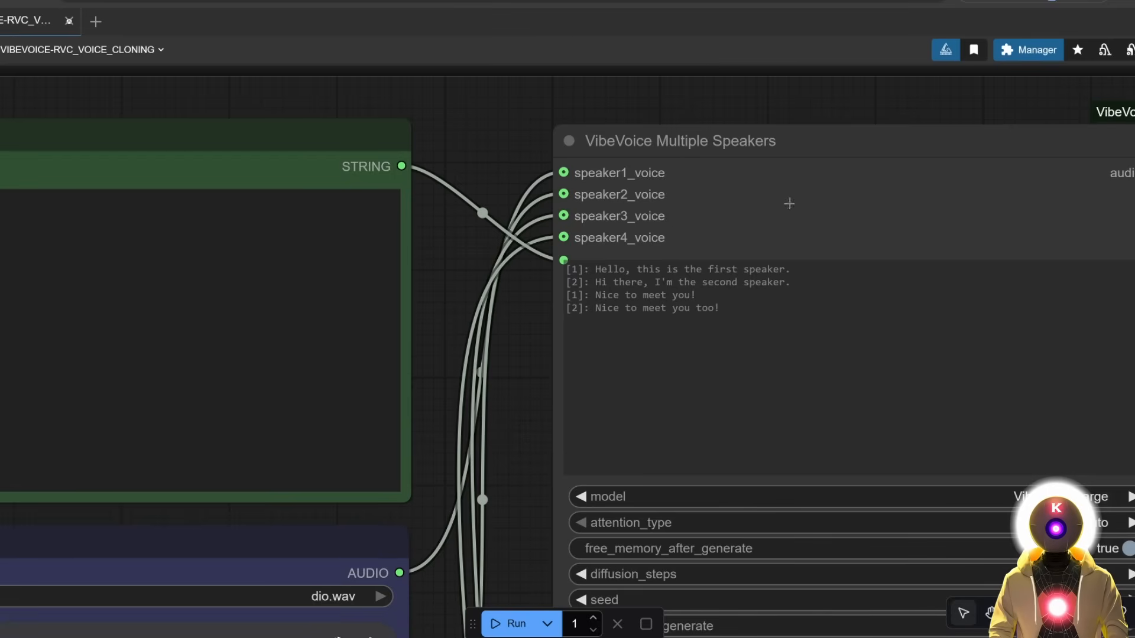